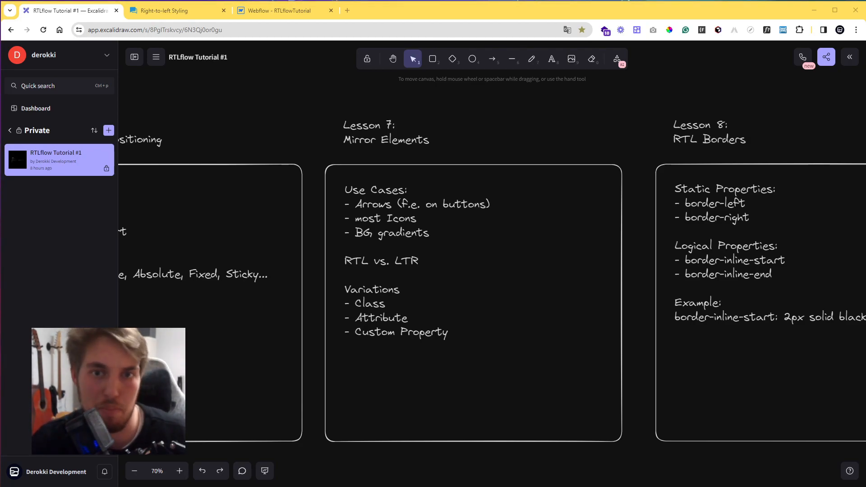
Read the Bidirectional Icons section of the RTL Styling article to see which icons flip in RTL layouts.
{"action": "left_click", "coordinate": [175, 11]}
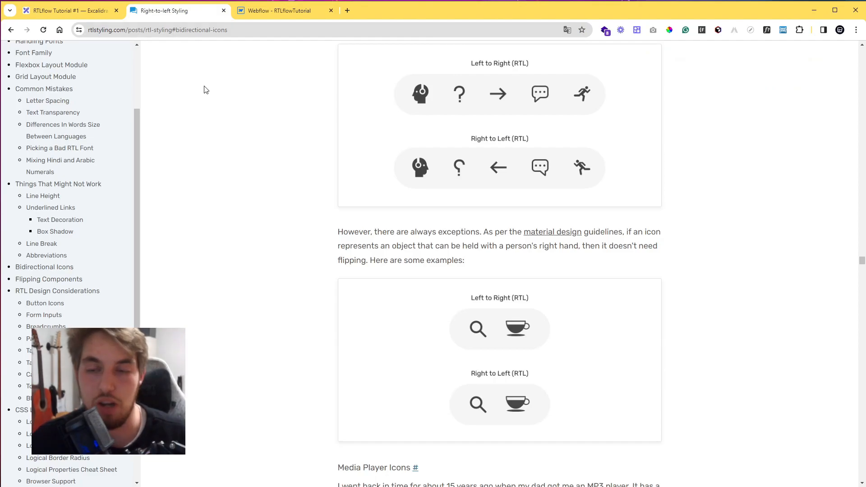
{"action": "scroll", "coordinate": [509, 275], "scroll_direction": "up", "scroll_amount": 2}
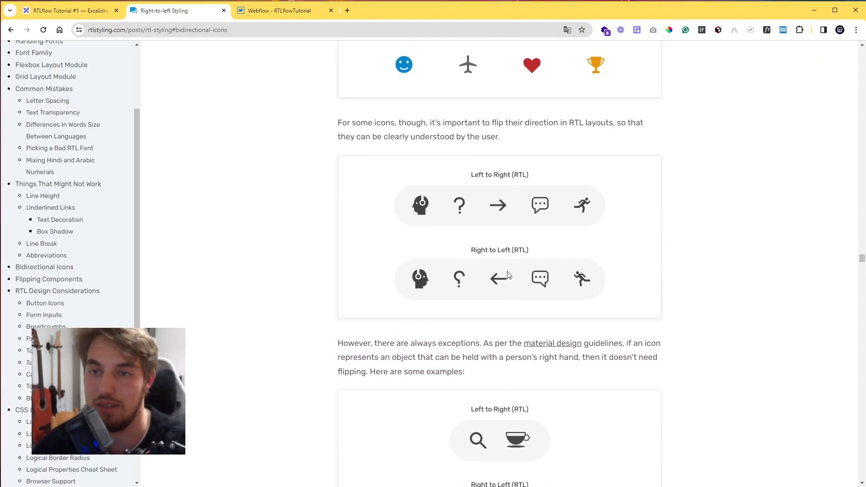
{"action": "scroll", "coordinate": [89, 226], "scroll_direction": "up", "scroll_amount": 8}
{"action": "left_click", "coordinate": [57, 70]}
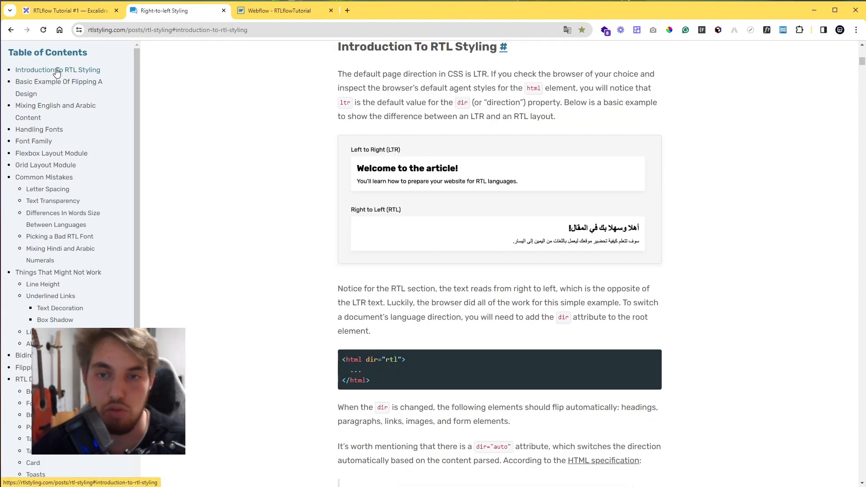
{"action": "scroll", "coordinate": [623, 286], "scroll_direction": "up", "scroll_amount": 12}
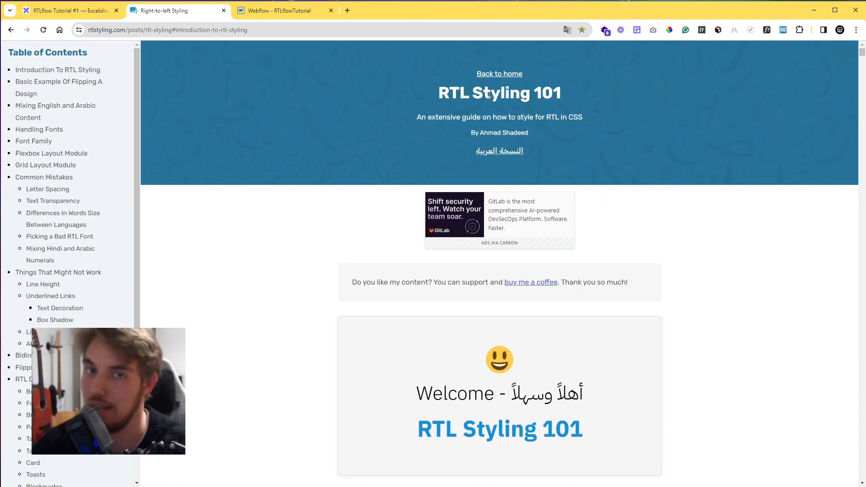
{"action": "scroll", "coordinate": [93, 280], "scroll_direction": "down", "scroll_amount": 3}
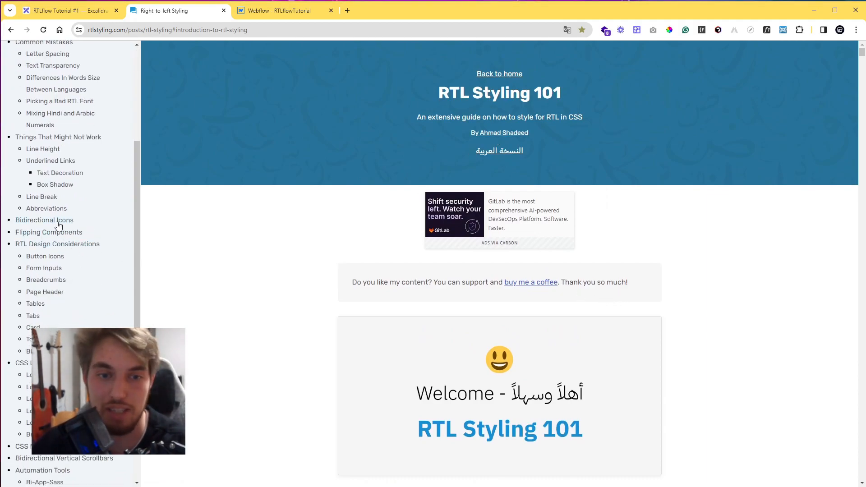
{"action": "left_click", "coordinate": [58, 221]}
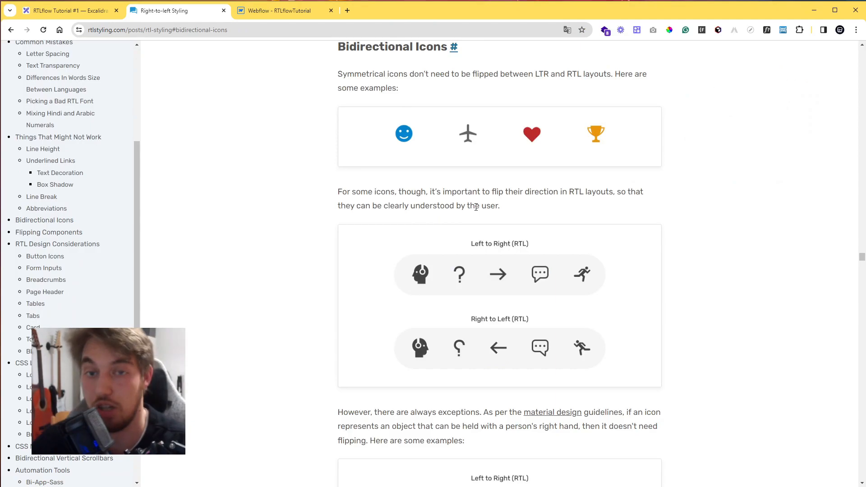
{"action": "scroll", "coordinate": [507, 288], "scroll_direction": "down", "scroll_amount": 2}
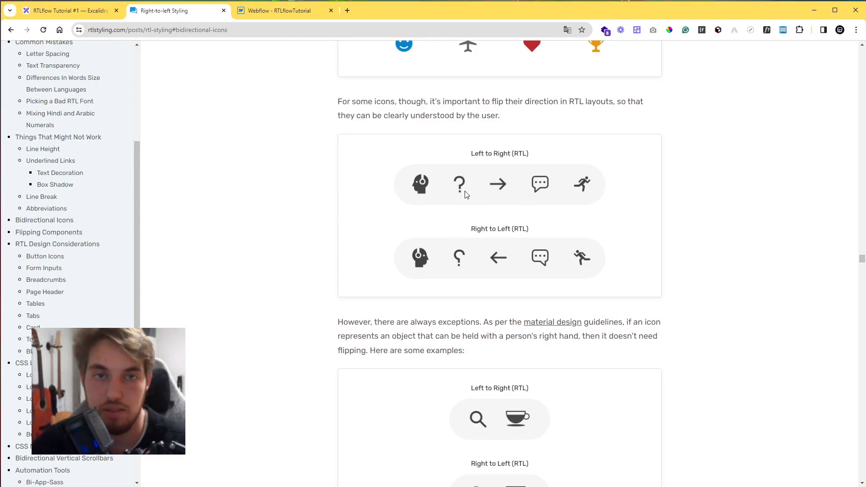
{"action": "scroll", "coordinate": [509, 271], "scroll_direction": "down", "scroll_amount": 3}
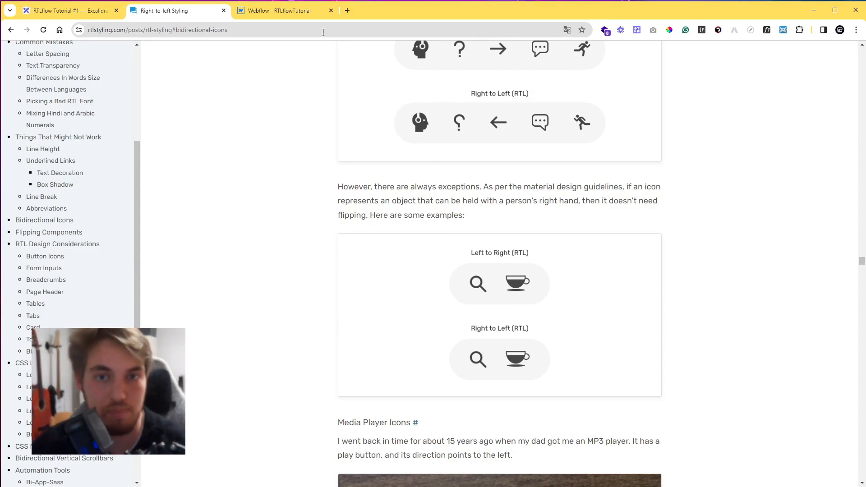
Open the RTLflow Elements page in the Webflow project and examine its Directional Icon Mirroring entries.
{"action": "left_click", "coordinate": [305, 8]}
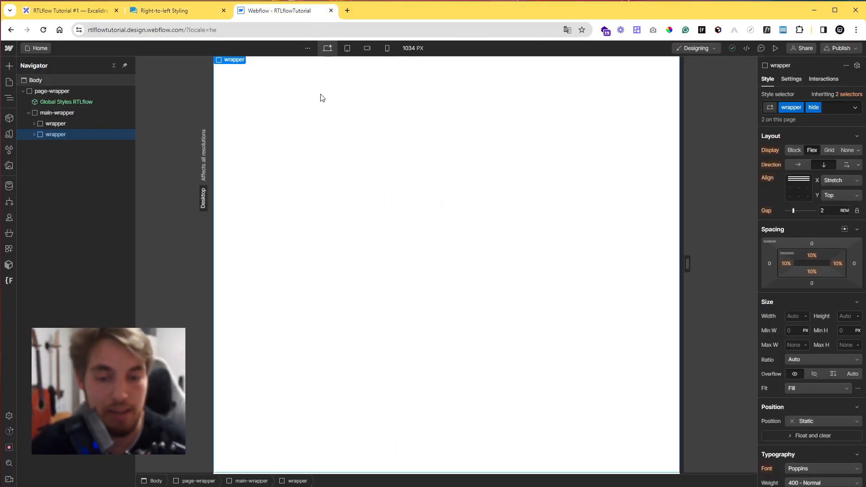
{"action": "left_click", "coordinate": [9, 82]}
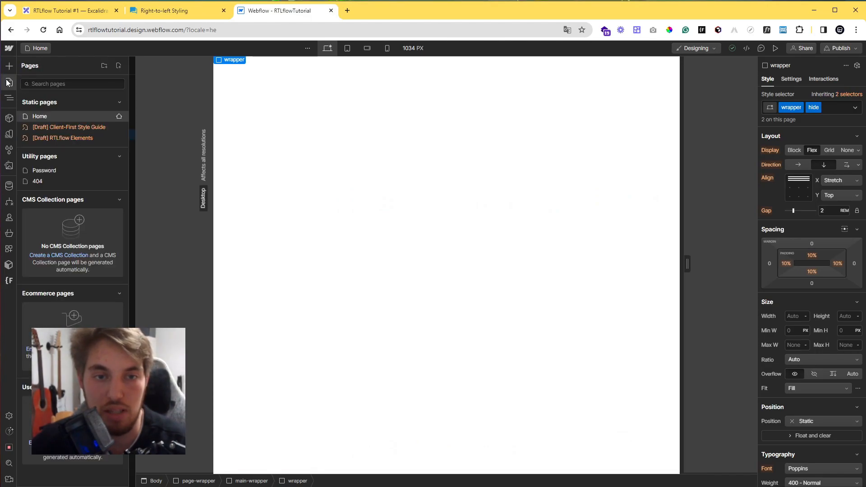
{"action": "left_click", "coordinate": [79, 140]}
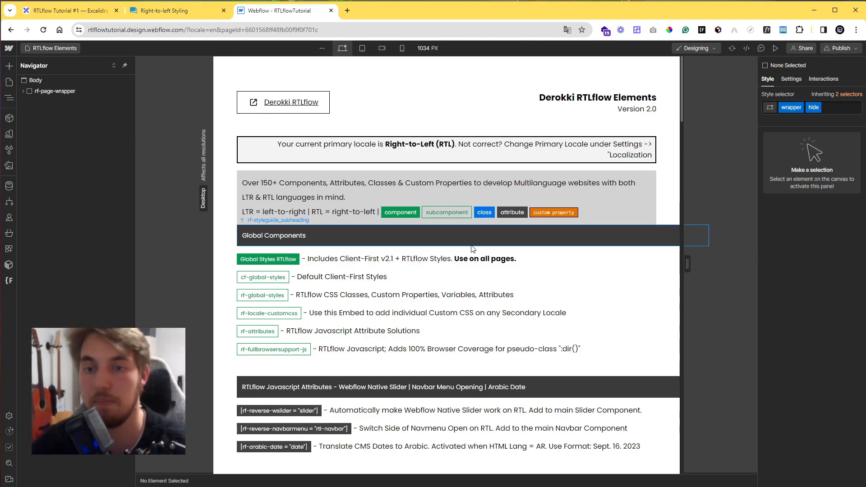
{"action": "scroll", "coordinate": [416, 251], "scroll_direction": "down", "scroll_amount": 8}
{"action": "scroll", "coordinate": [418, 255], "scroll_direction": "down", "scroll_amount": 8}
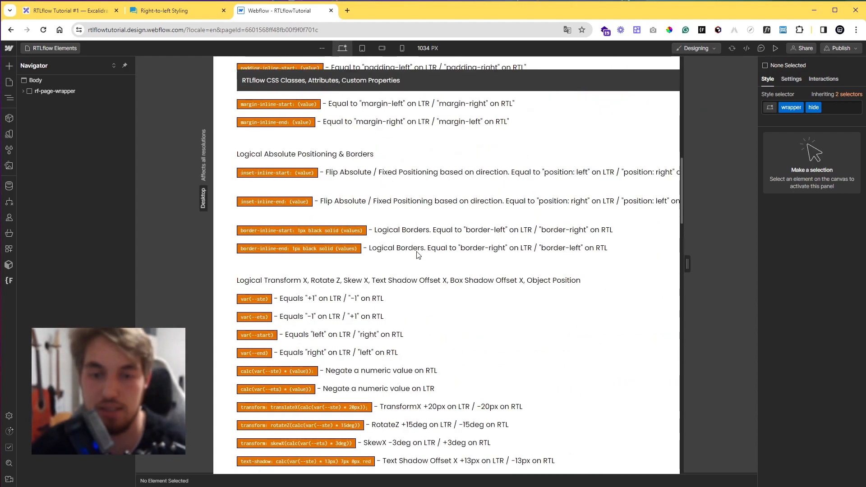
{"action": "scroll", "coordinate": [416, 255], "scroll_direction": "down", "scroll_amount": 2}
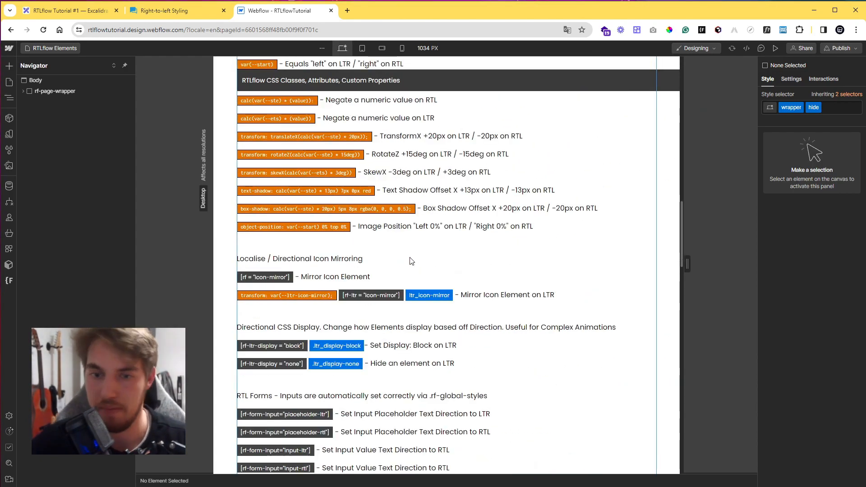
{"action": "left_click", "coordinate": [319, 263]}
{"action": "scroll", "coordinate": [316, 262], "scroll_direction": "down", "scroll_amount": 1}
{"action": "left_click", "coordinate": [289, 237]}
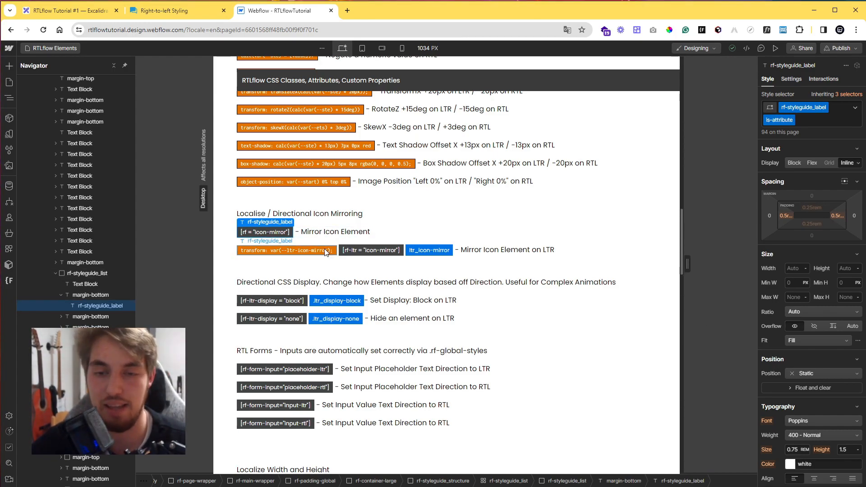
{"action": "left_click", "coordinate": [423, 252]}
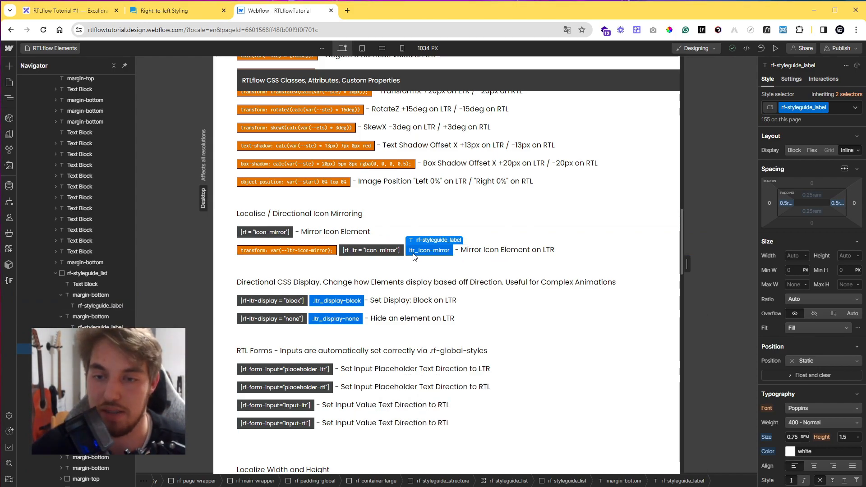
Check the site's Localization settings and return to the page.
{"action": "left_click", "coordinate": [9, 415]}
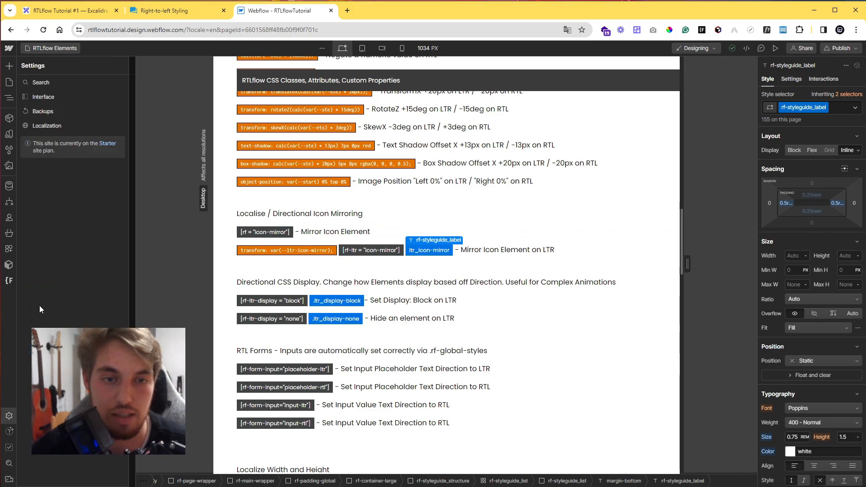
{"action": "left_click", "coordinate": [68, 128]}
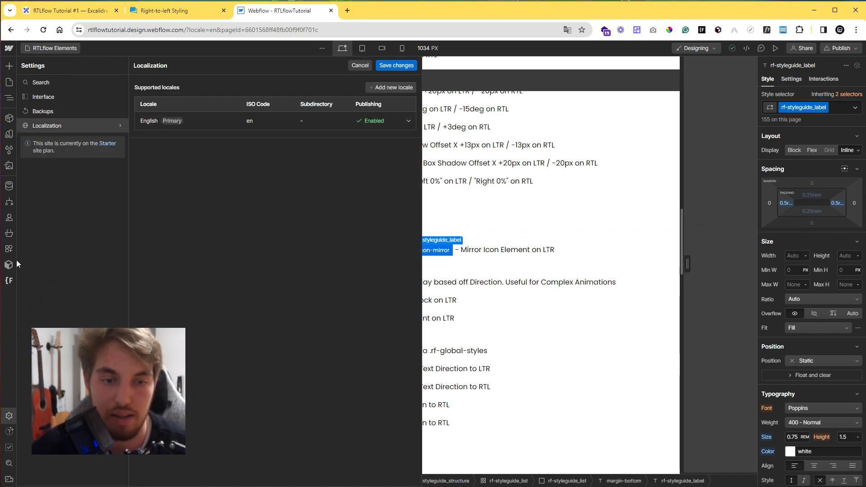
{"action": "left_click", "coordinate": [9, 415]}
{"action": "scroll", "coordinate": [300, 226], "scroll_direction": "up", "scroll_amount": 20}
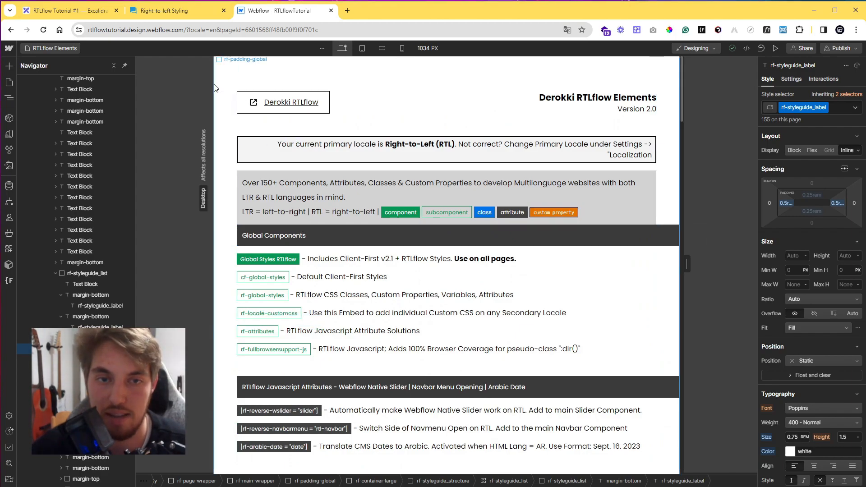
Set the Body's dir custom attribute value to ltr.
{"action": "left_click", "coordinate": [215, 88]}
{"action": "left_click", "coordinate": [66, 83]}
{"action": "left_click", "coordinate": [792, 79]}
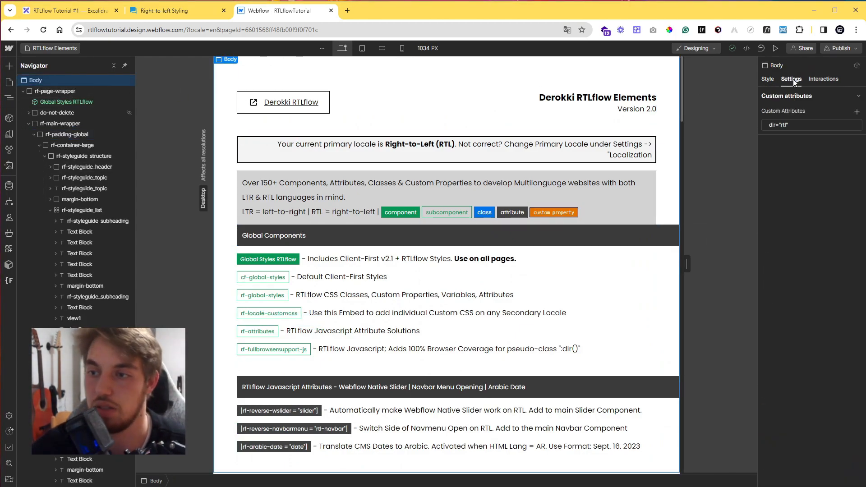
{"action": "left_click", "coordinate": [808, 125]}
{"action": "double_click", "coordinate": [819, 160]}
{"action": "type", "text": "ltr"}
{"action": "key", "text": "Return"}
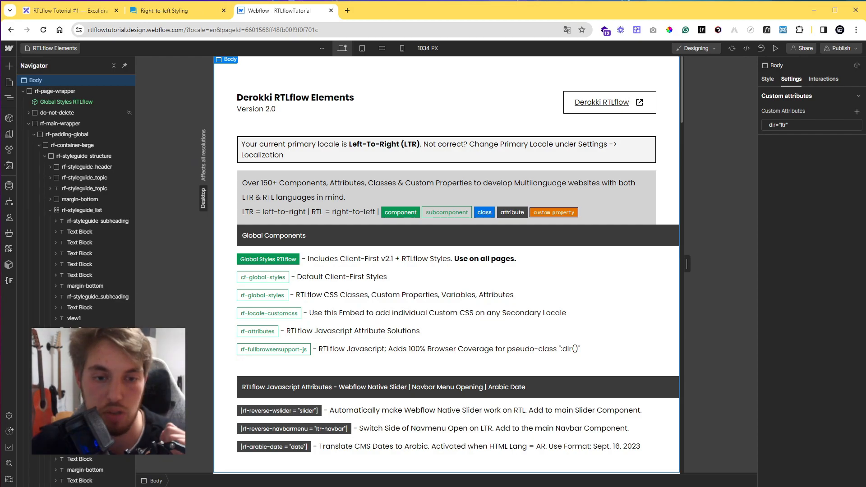
Add an Arabic (Standard) locale in the Localization settings and save the changes.
{"action": "left_click", "coordinate": [9, 417]}
{"action": "left_click", "coordinate": [65, 123]}
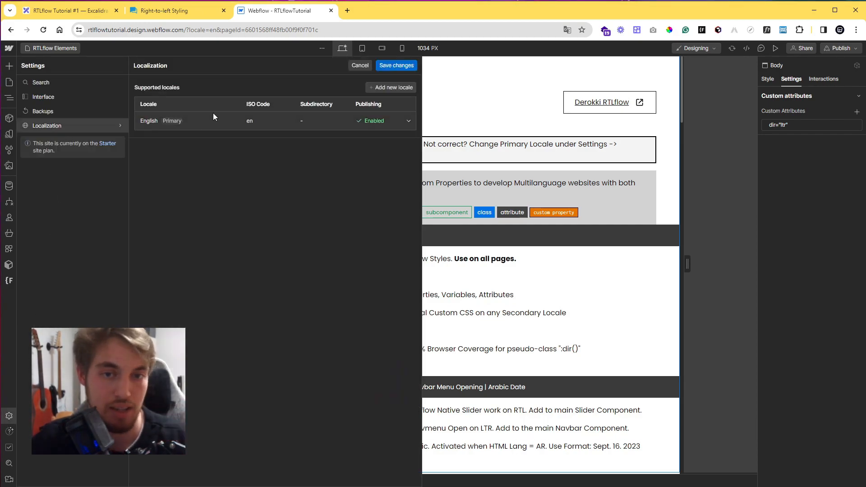
{"action": "left_click", "coordinate": [371, 87]}
{"action": "left_click", "coordinate": [199, 169]}
{"action": "type", "text": "arab"}
{"action": "left_click", "coordinate": [180, 186]}
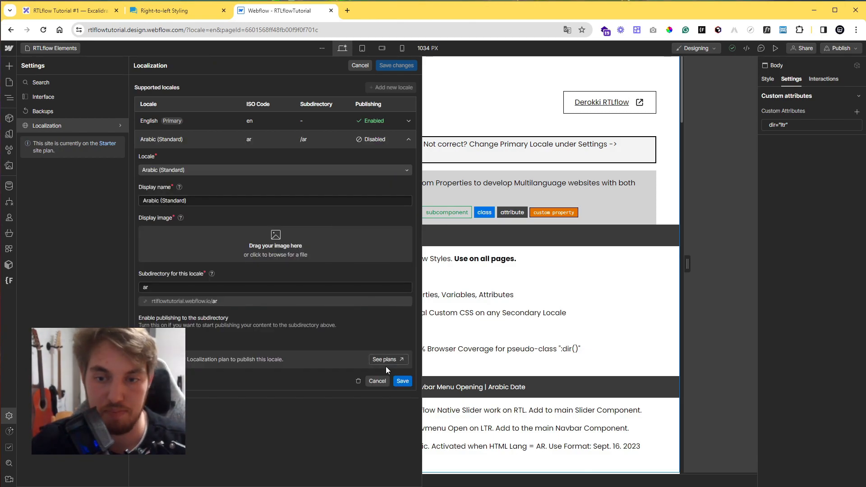
{"action": "left_click", "coordinate": [400, 383]}
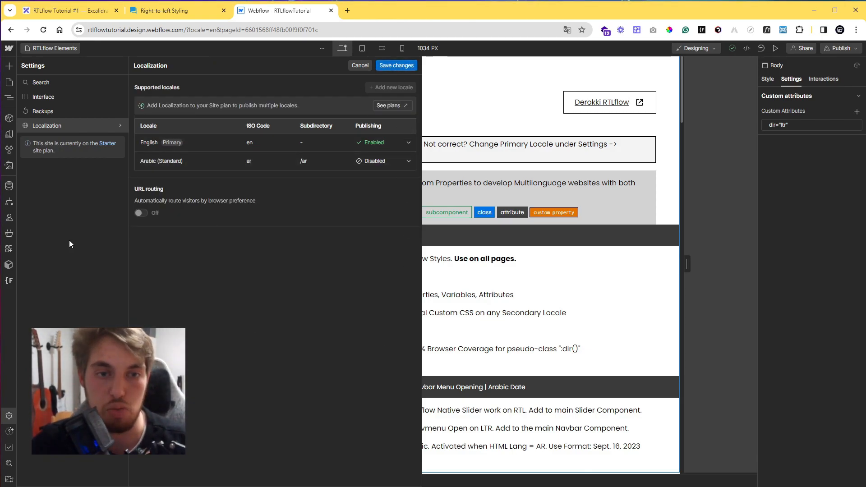
{"action": "left_click", "coordinate": [389, 66]}
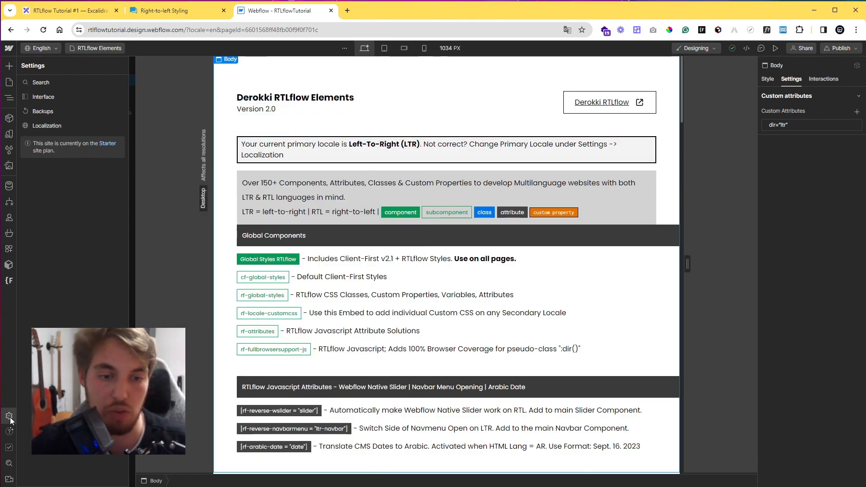
Inspect the Body's dir custom attribute in the Navigator view.
{"action": "key", "text": "z"}
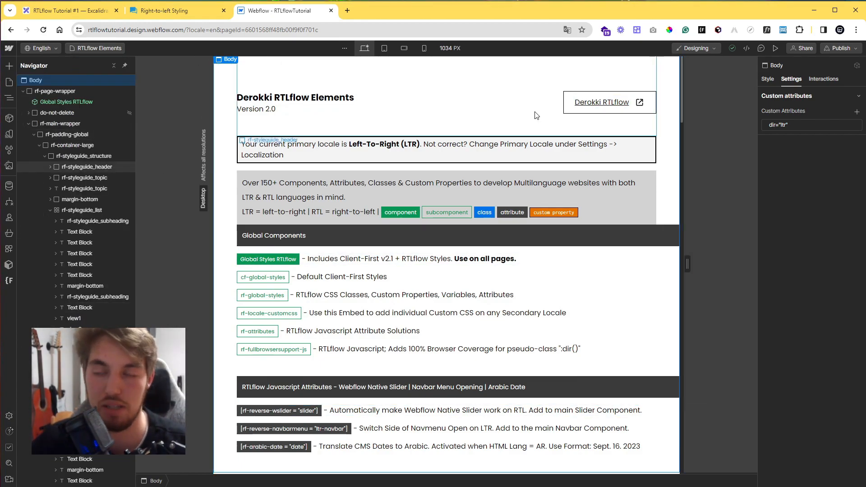
{"action": "left_click", "coordinate": [798, 124]}
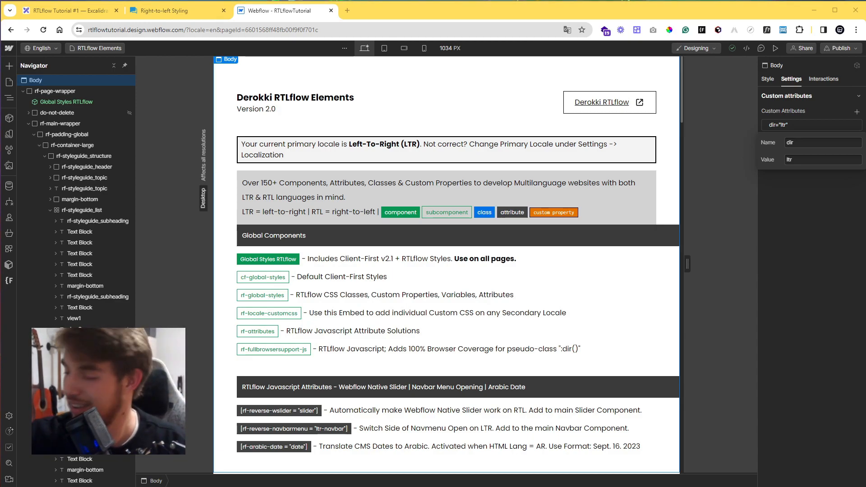
{"action": "left_click", "coordinate": [845, 242]}
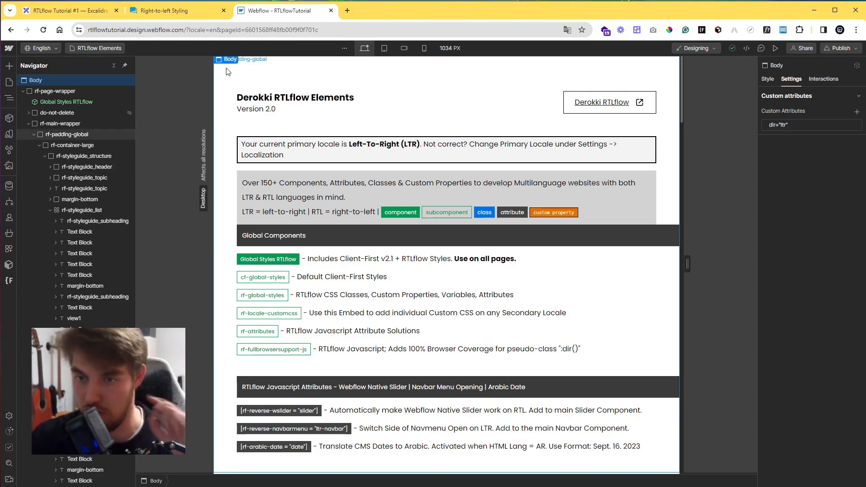
Switch to the Home page.
{"action": "left_click", "coordinate": [10, 82]}
{"action": "left_click", "coordinate": [81, 118]}
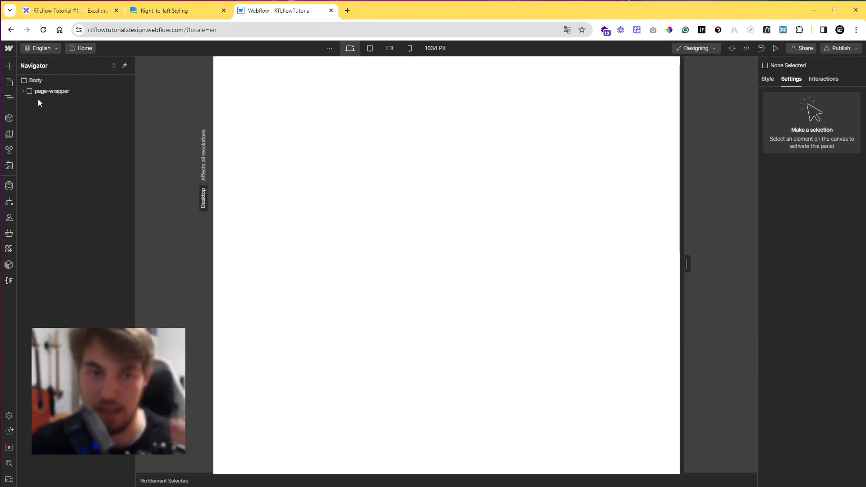
{"action": "left_click", "coordinate": [23, 91]}
{"action": "left_click", "coordinate": [28, 113]}
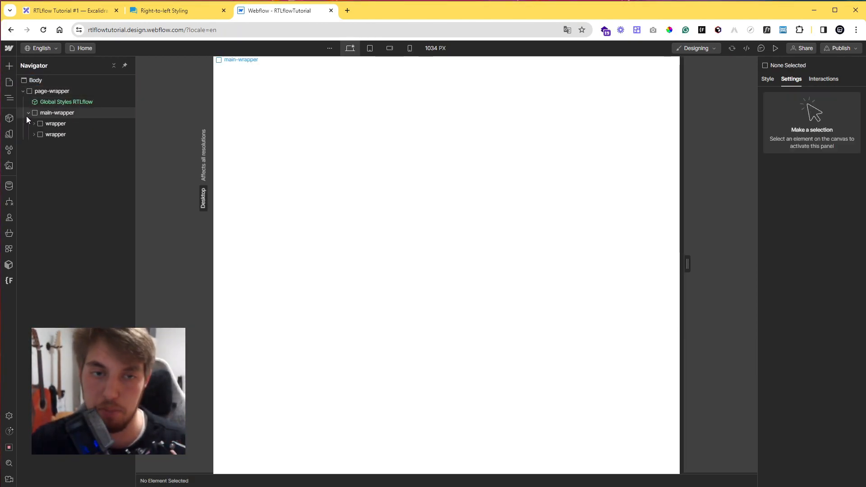
Add a Div Block to the Home page and nest it inside main-wrapper.
{"action": "left_click", "coordinate": [9, 66]}
{"action": "left_click", "coordinate": [35, 244]}
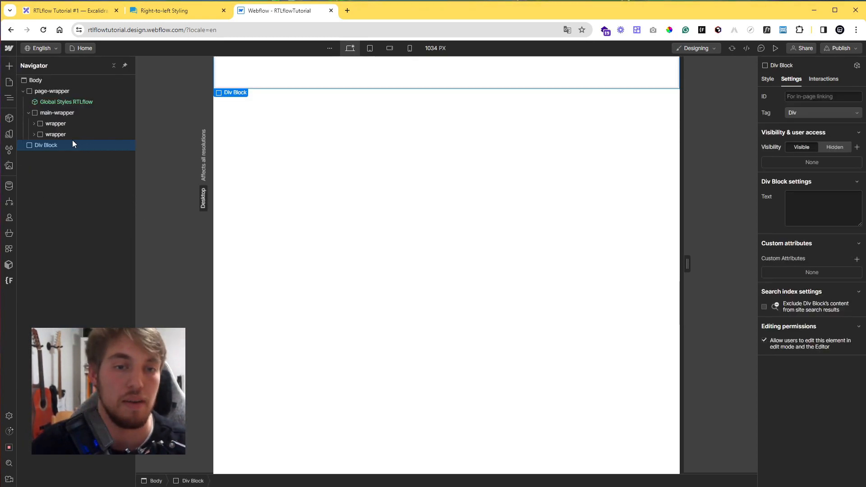
{"action": "left_click_drag", "start_coordinate": [66, 148], "coordinate": [89, 144]}
{"action": "left_click", "coordinate": [8, 151]}
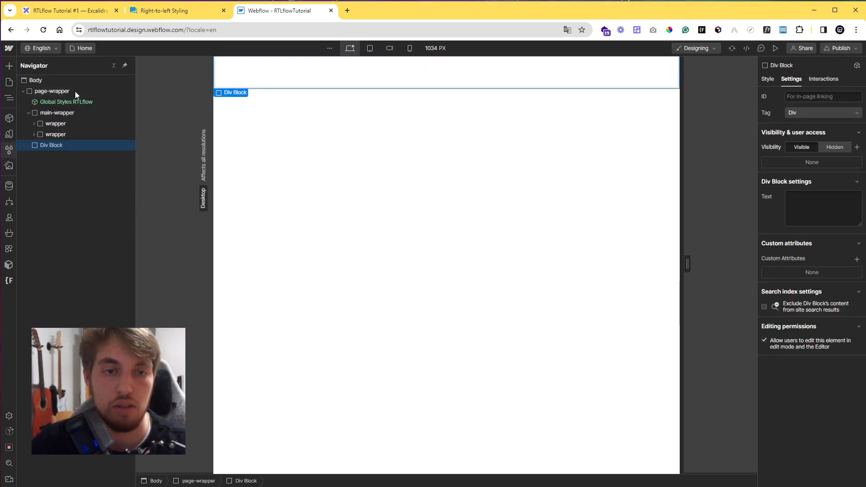
{"action": "left_click", "coordinate": [119, 66]}
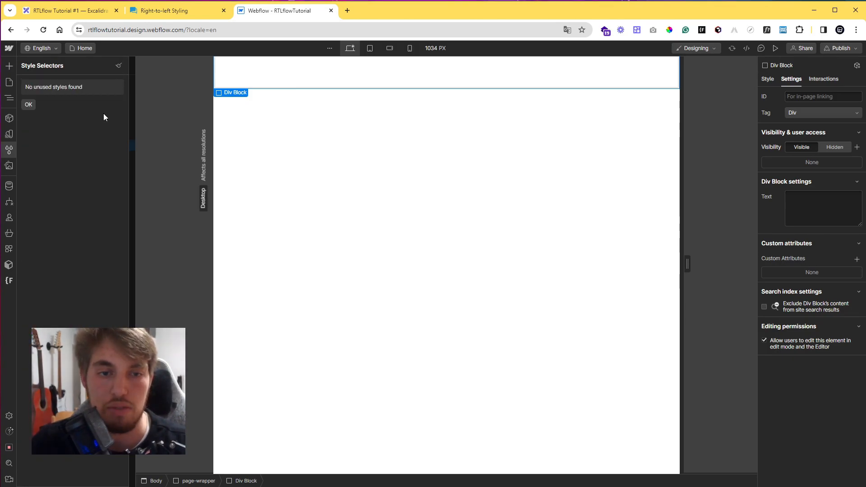
{"action": "left_click", "coordinate": [29, 104]}
{"action": "left_click", "coordinate": [10, 150]}
{"action": "left_click_drag", "start_coordinate": [68, 142], "coordinate": [85, 144]}
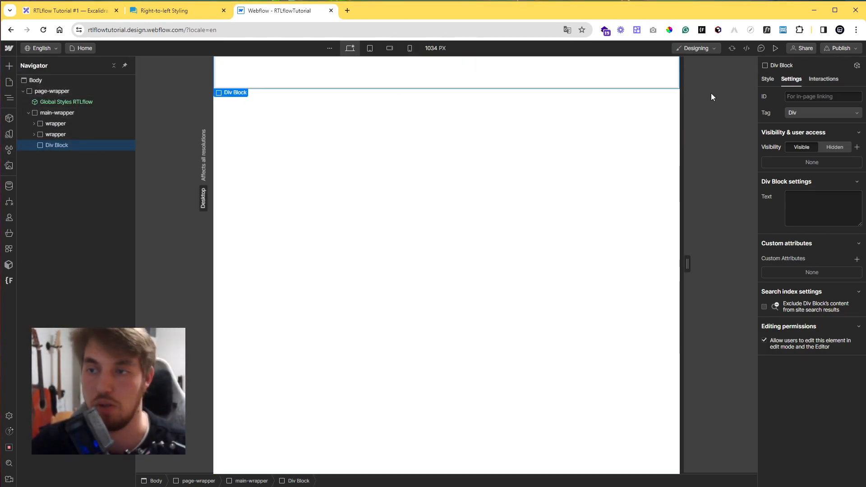
Assign the wrapper class to the new Div Block.
{"action": "left_click", "coordinate": [767, 79]}
{"action": "left_click", "coordinate": [791, 108]}
{"action": "type", "text": "wrapper"}
{"action": "key", "text": "Return"}
Add an is-example combo class to the wrapper Div Block.
{"action": "left_click", "coordinate": [824, 110]}
{"action": "left_click", "coordinate": [799, 94]}
{"action": "left_click", "coordinate": [811, 106]}
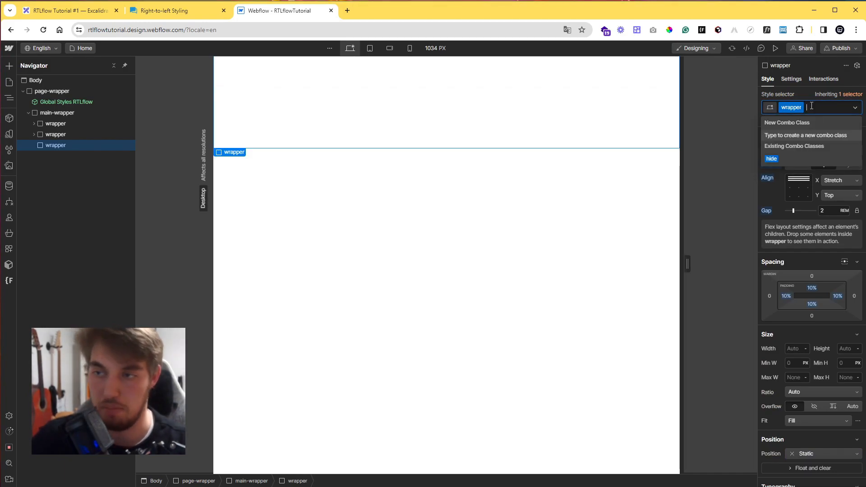
{"action": "type", "text": "is-e"}
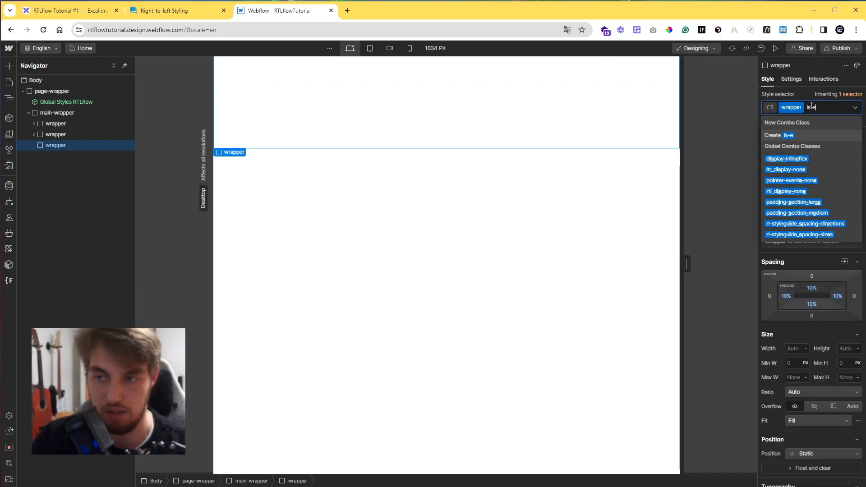
{"action": "type", "text": "xample"}
{"action": "key", "text": "Return"}
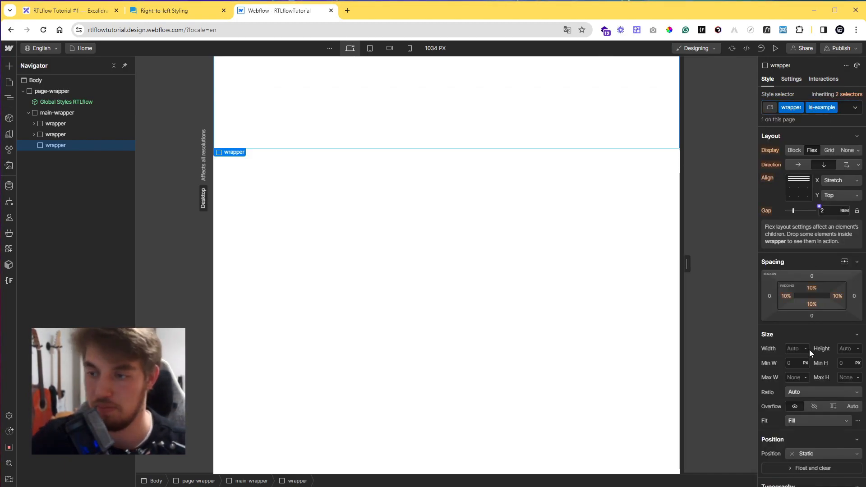
Set the wrapper's height to 80 VH and its position to Relative.
{"action": "left_click", "coordinate": [847, 349]}
{"action": "type", "text": "80vh"}
{"action": "key", "text": "Return"}
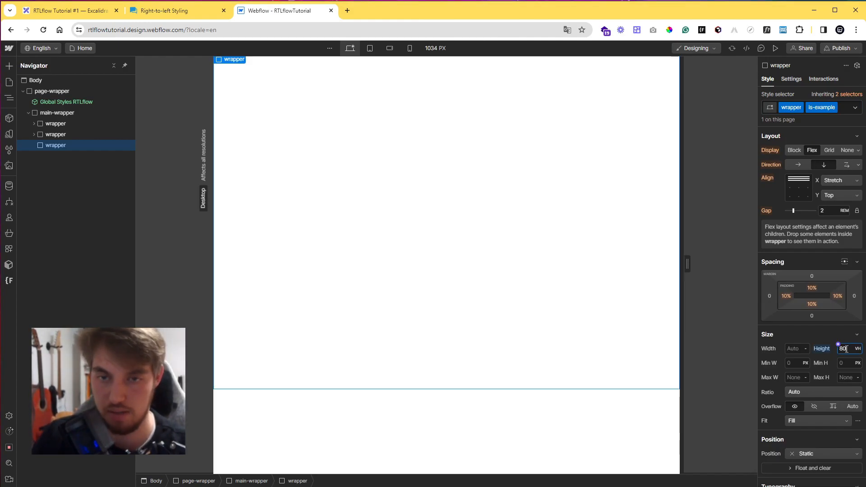
{"action": "scroll", "coordinate": [835, 334], "scroll_direction": "down", "scroll_amount": 4}
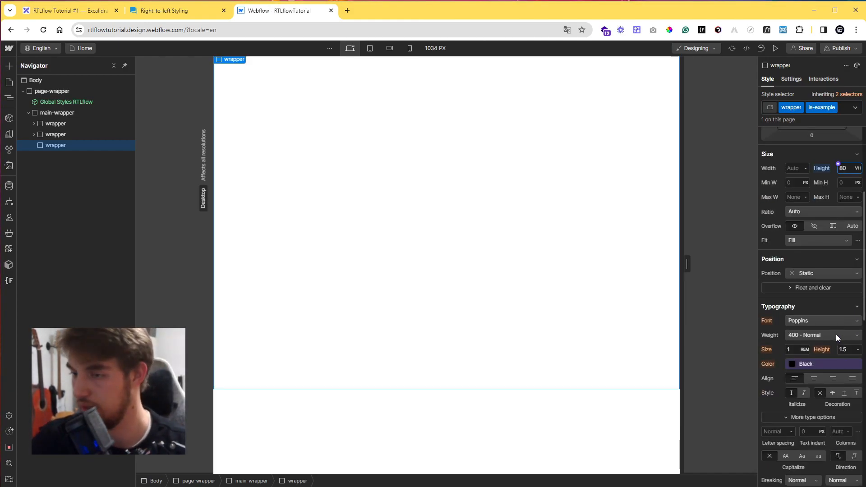
{"action": "left_click", "coordinate": [811, 275]}
{"action": "left_click", "coordinate": [811, 285]}
{"action": "scroll", "coordinate": [805, 306], "scroll_direction": "up", "scroll_amount": 4}
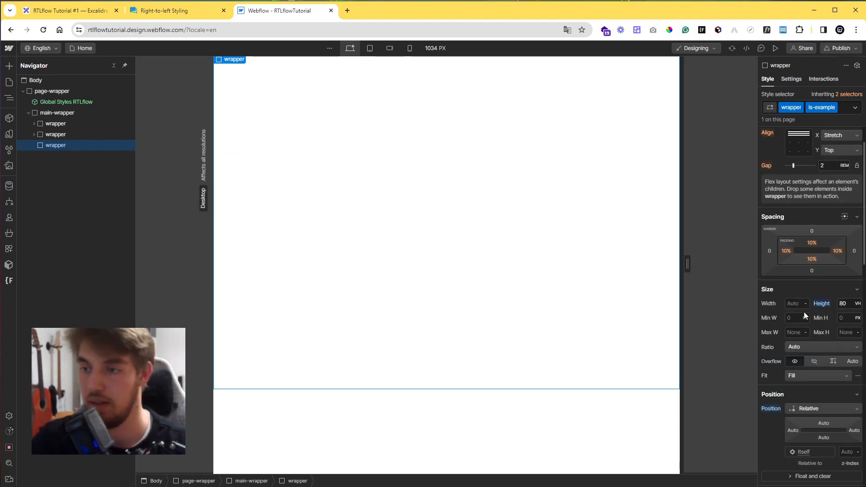
Add an Image element inside the wrapper and assign it the rtlflow2-bgju.PNG image.
{"action": "key", "text": "a"}
{"action": "scroll", "coordinate": [38, 246], "scroll_direction": "down", "scroll_amount": 5}
{"action": "left_click", "coordinate": [35, 249]}
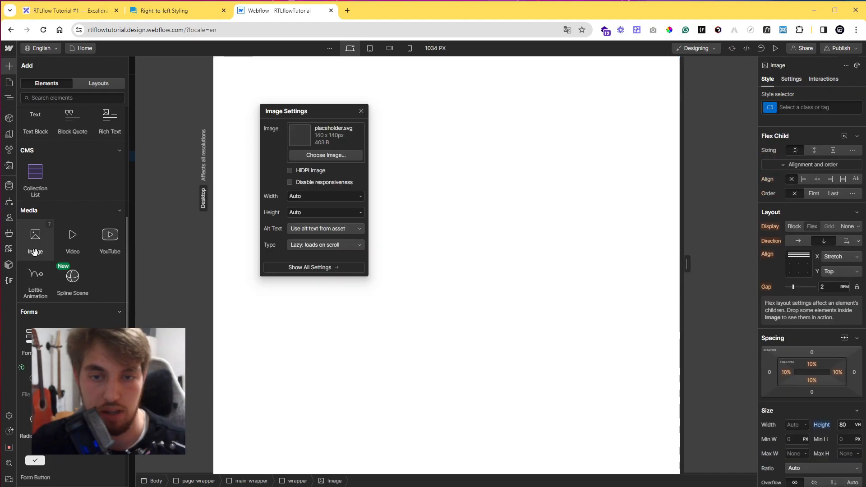
{"action": "left_click", "coordinate": [296, 170]}
{"action": "left_click", "coordinate": [62, 134]}
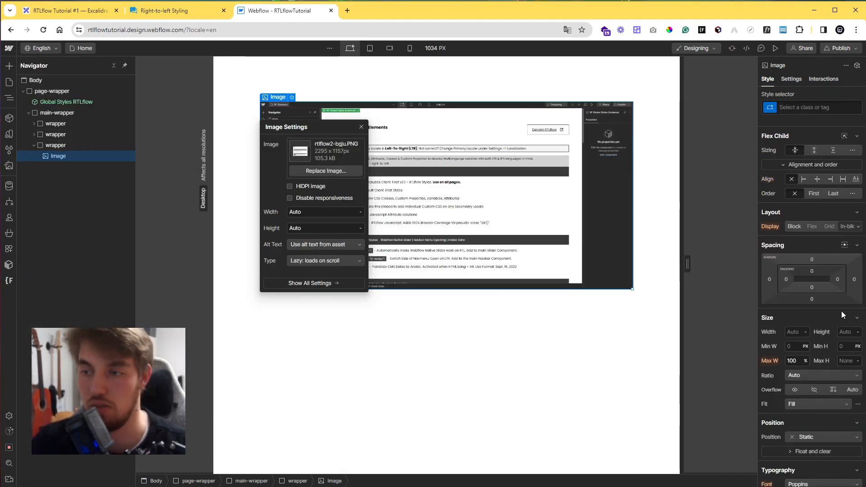
Set the image's position to Absolute, stretched to fill its parent on all sides.
{"action": "scroll", "coordinate": [819, 292], "scroll_direction": "down", "scroll_amount": 3}
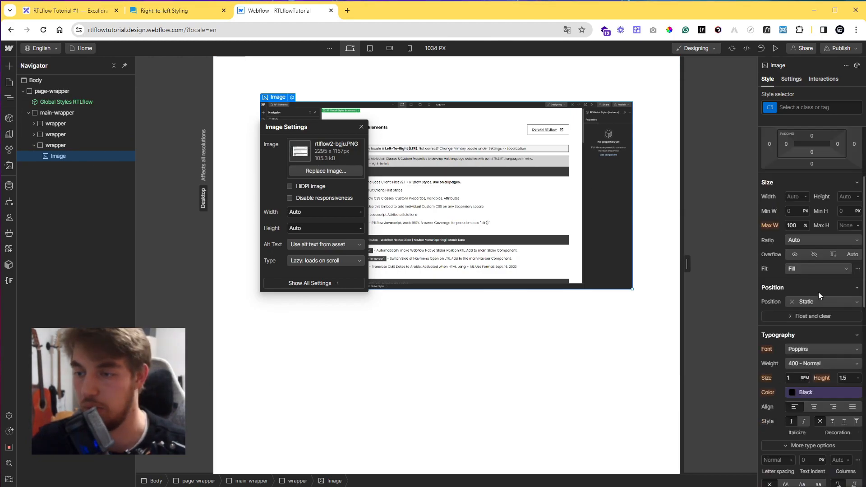
{"action": "left_click", "coordinate": [813, 296]}
{"action": "left_click", "coordinate": [813, 293]}
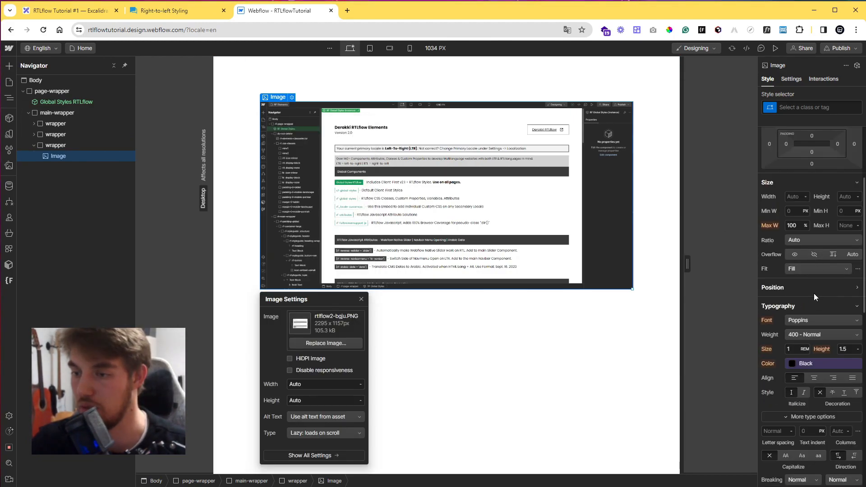
{"action": "left_click", "coordinate": [814, 302]}
{"action": "left_click", "coordinate": [815, 322]}
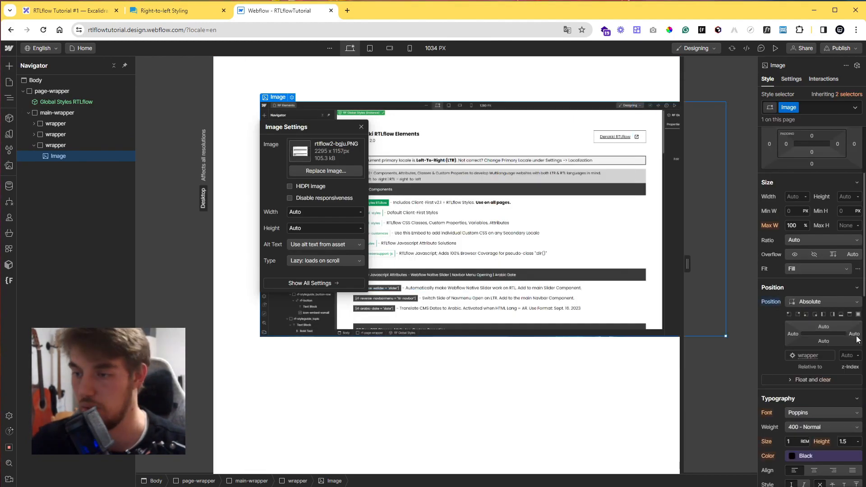
{"action": "scroll", "coordinate": [864, 321], "scroll_direction": "down", "scroll_amount": 8}
{"action": "scroll", "coordinate": [856, 383], "scroll_direction": "up", "scroll_amount": 10}
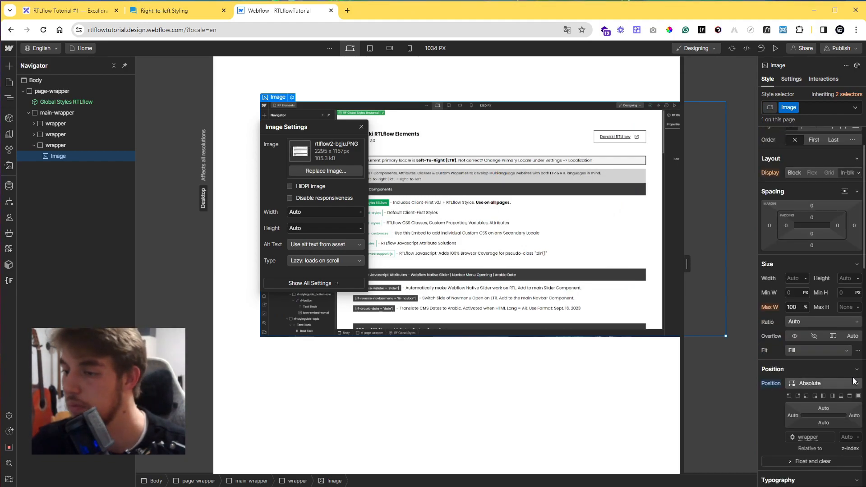
{"action": "left_click", "coordinate": [859, 396]}
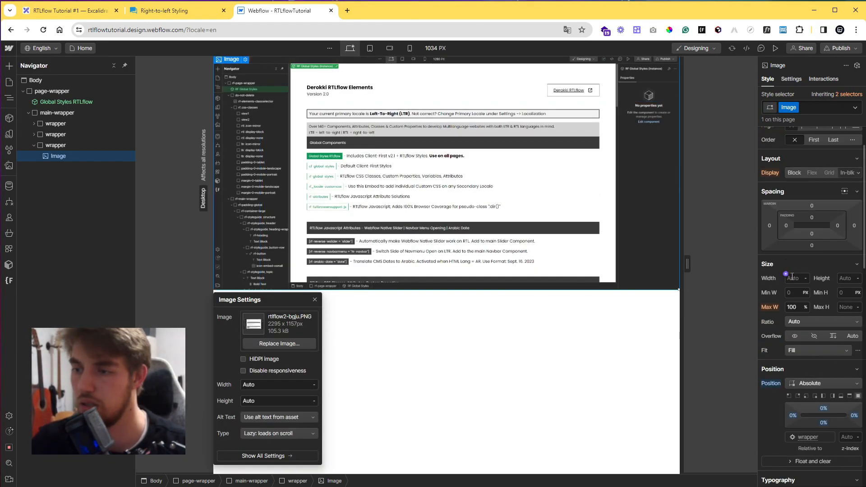
Set the image's width and height to 100% and its fit to Cover.
{"action": "type", "text": "100"}
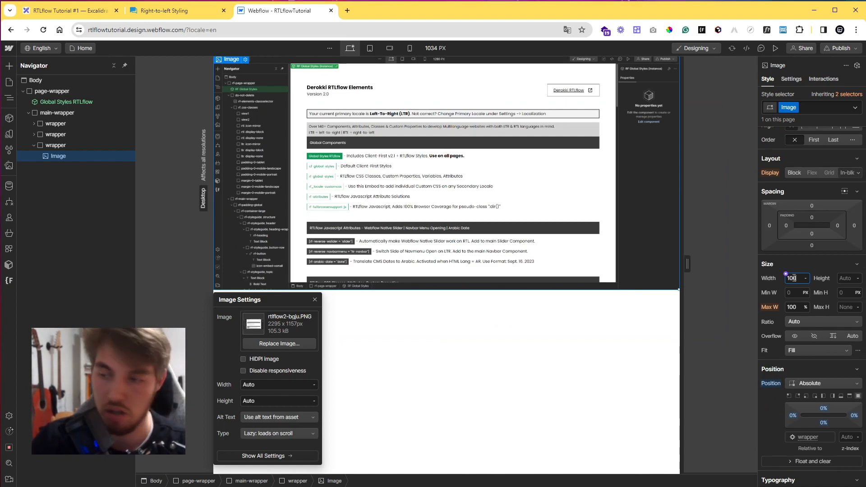
{"action": "key", "text": "Return"}
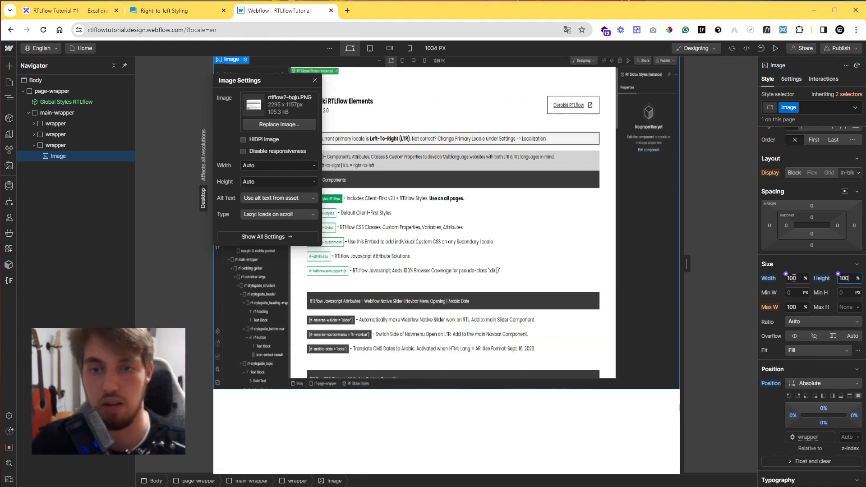
{"action": "left_click", "coordinate": [790, 351]}
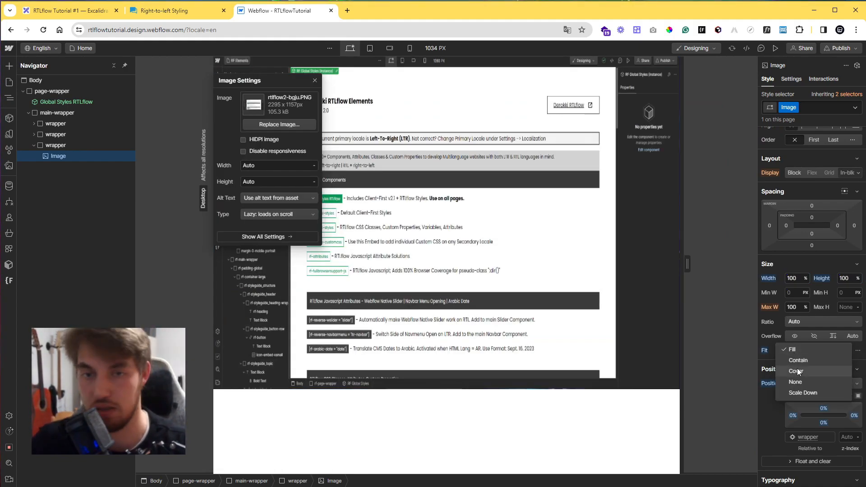
{"action": "left_click", "coordinate": [797, 368]}
Add a Div Block after the image, stretch it to fill the wrapper and set its z-index to 1.
{"action": "scroll", "coordinate": [840, 343], "scroll_direction": "down", "scroll_amount": 2}
{"action": "key", "text": "Down"}
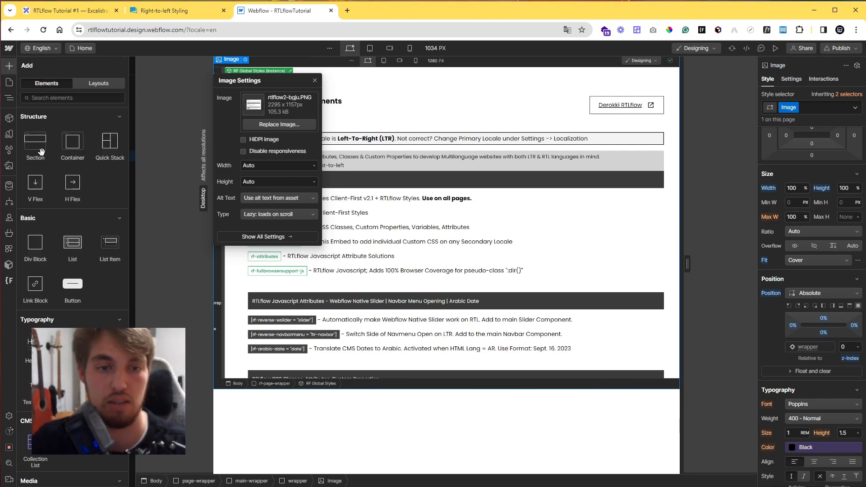
{"action": "left_click_drag", "start_coordinate": [35, 248], "coordinate": [90, 171]}
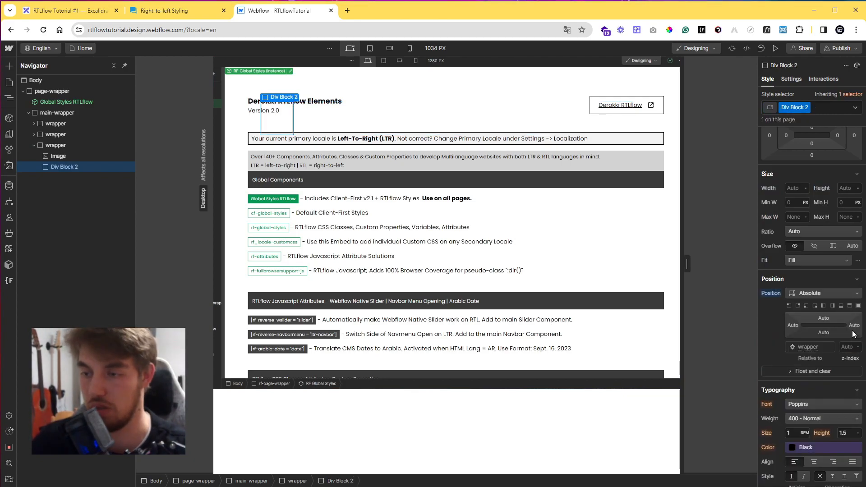
{"action": "left_click", "coordinate": [858, 306]}
{"action": "left_click", "coordinate": [849, 346]}
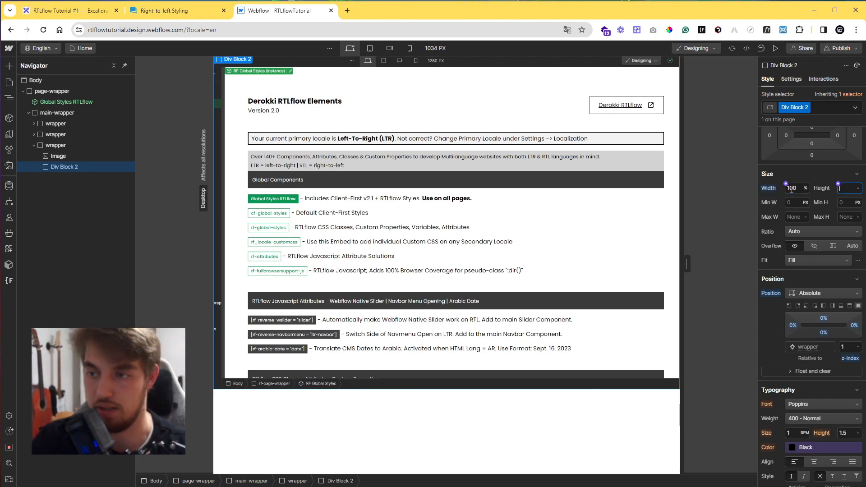
Add a linear gradient background to the new Div Block and set its start color to #0d002c.
{"action": "scroll", "coordinate": [789, 217], "scroll_direction": "down", "scroll_amount": 10}
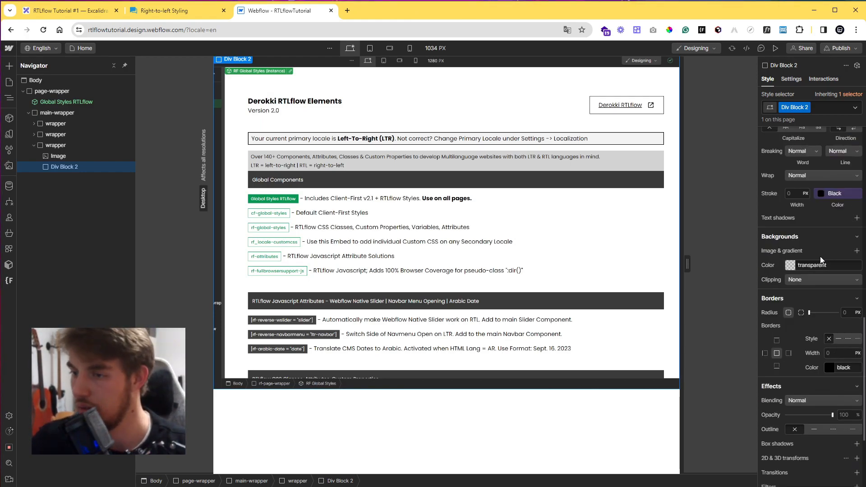
{"action": "left_click", "coordinate": [856, 250]}
{"action": "left_click", "coordinate": [814, 281]}
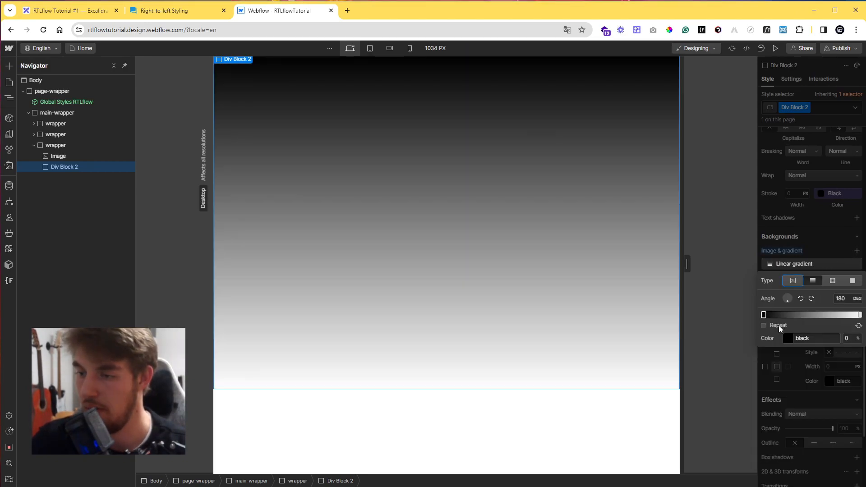
{"action": "left_click", "coordinate": [793, 339]}
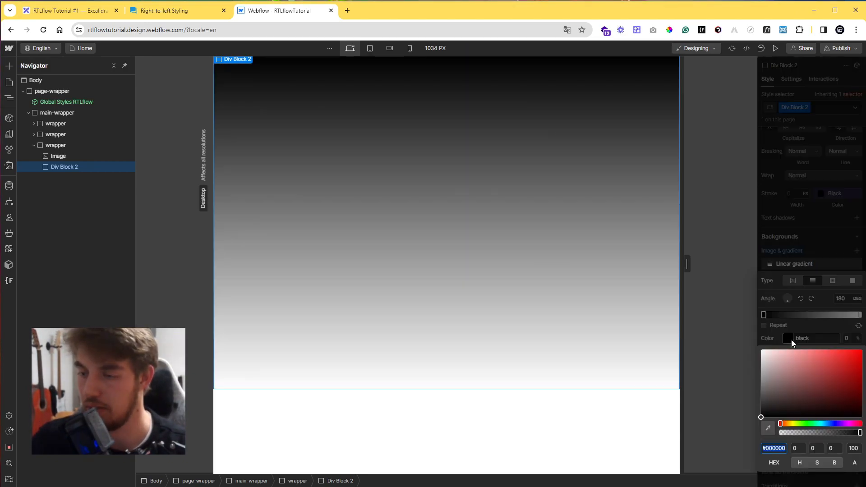
{"action": "left_click", "coordinate": [838, 424]}
{"action": "left_click_drag", "start_coordinate": [844, 400], "coordinate": [862, 403]}
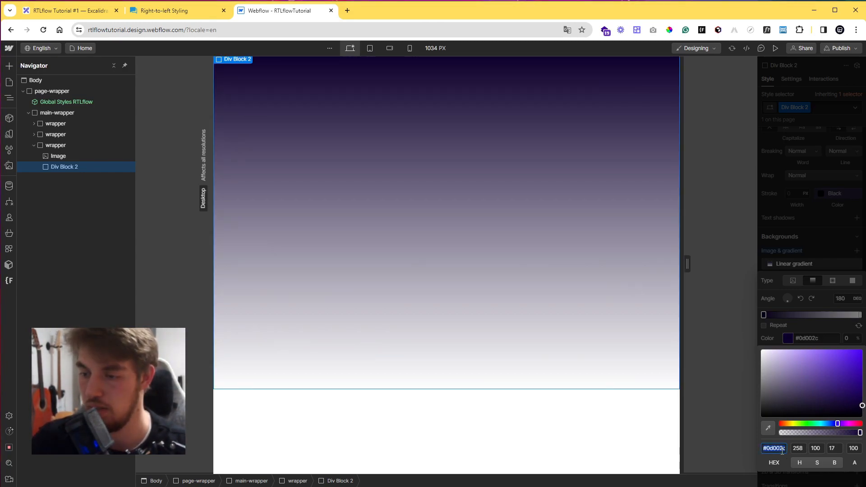
Set the gradient's end stop to #0d002c with 28% opacity.
{"action": "left_click", "coordinate": [860, 314]}
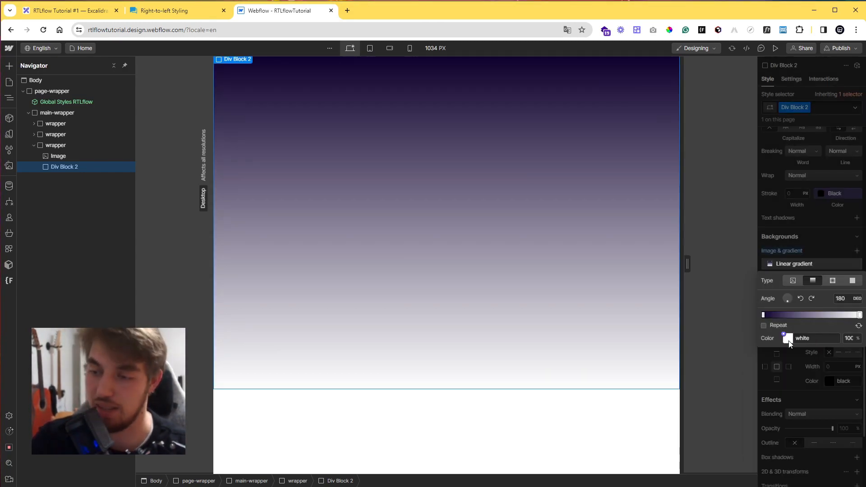
{"action": "left_click", "coordinate": [788, 339]}
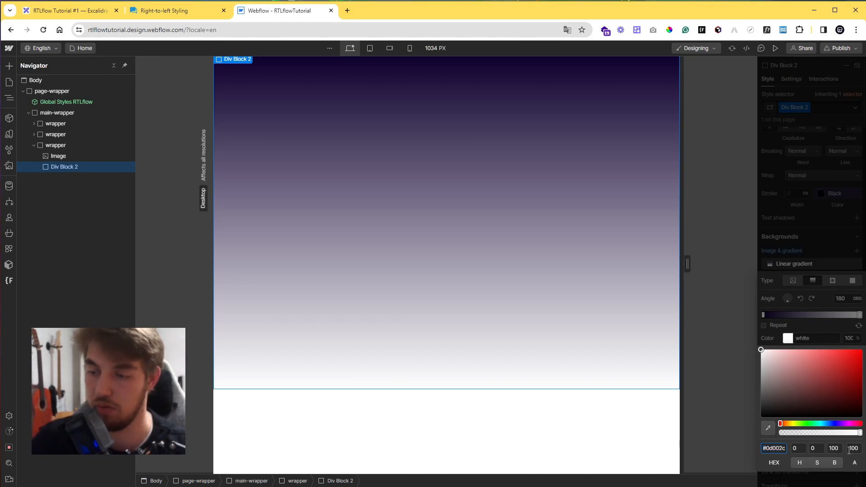
{"action": "left_click", "coordinate": [850, 449]}
{"action": "type", "text": "2"}
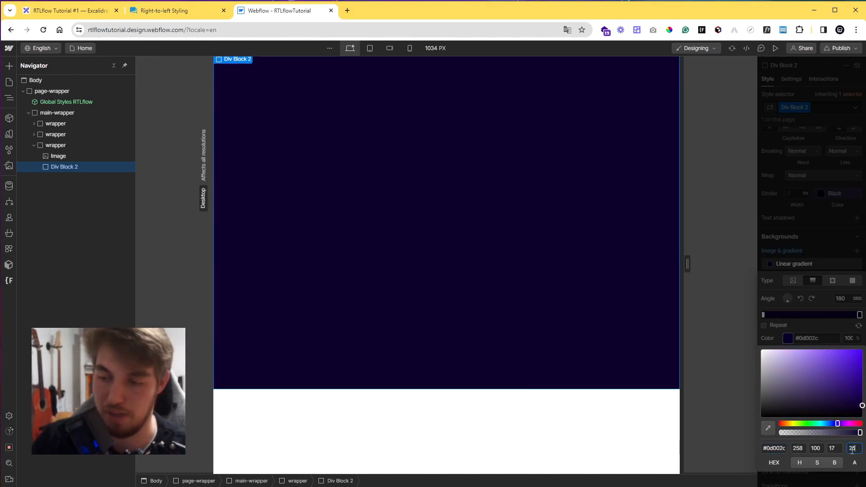
{"action": "type", "text": "8"}
Set the gradient angle to 90 degrees and raise the end stop's opacity.
{"action": "left_click", "coordinate": [838, 304]}
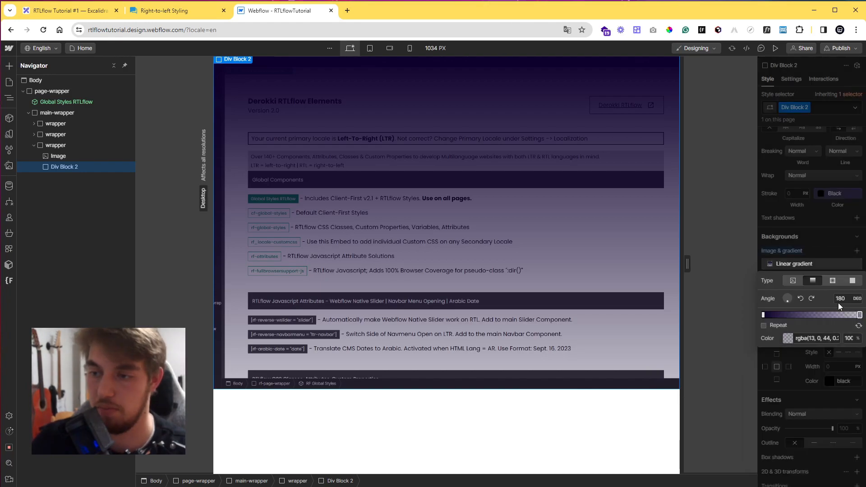
{"action": "key", "text": "Return"}
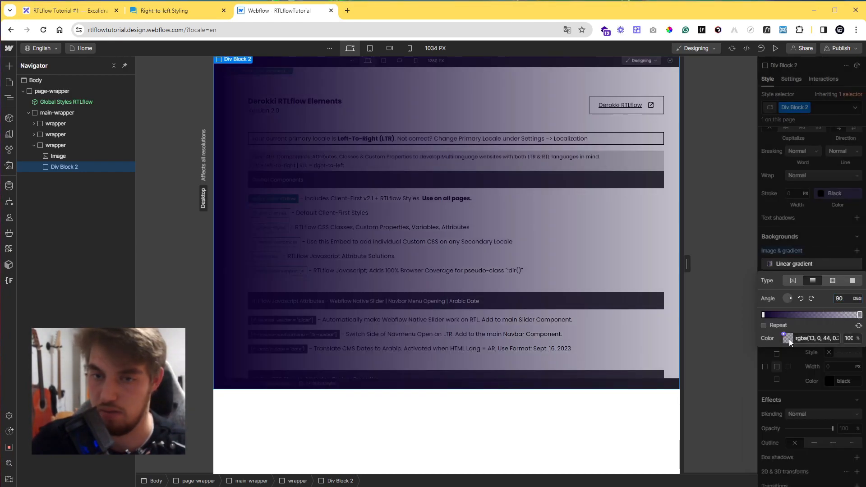
{"action": "mouse_move", "coordinate": [764, 315]}
{"action": "left_mouse_down"}
{"action": "mouse_move", "coordinate": [778, 315]}
{"action": "mouse_move", "coordinate": [759, 316]}
{"action": "left_mouse_up"}
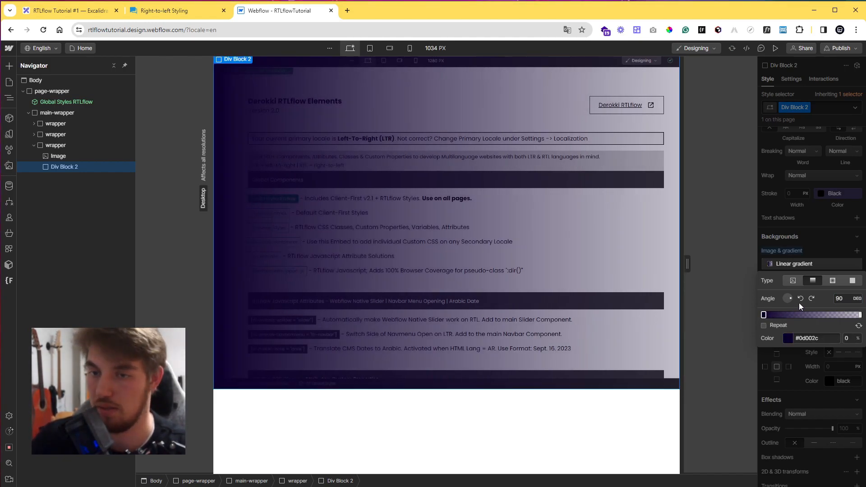
{"action": "left_click", "coordinate": [860, 315]}
{"action": "left_click", "coordinate": [790, 339]}
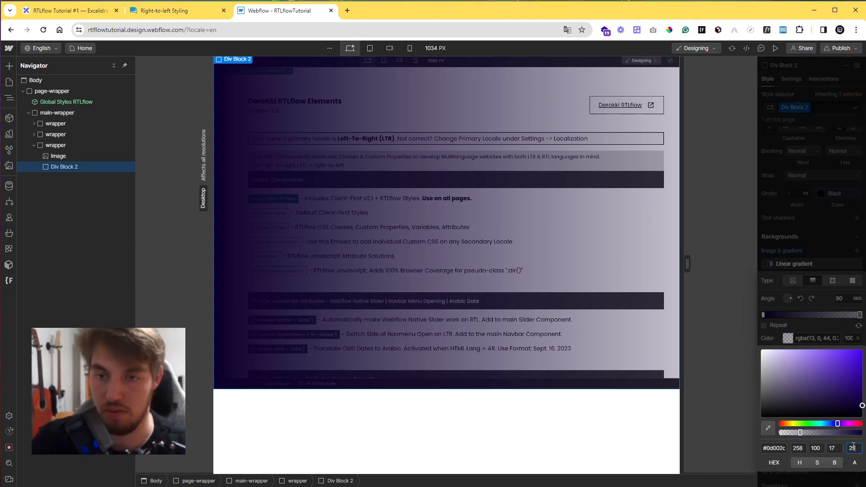
{"action": "key", "text": "shift+Up"}
{"action": "left_click", "coordinate": [822, 304]}
Name the gradient Div Block's class bggradient.
{"action": "left_click", "coordinate": [811, 246]}
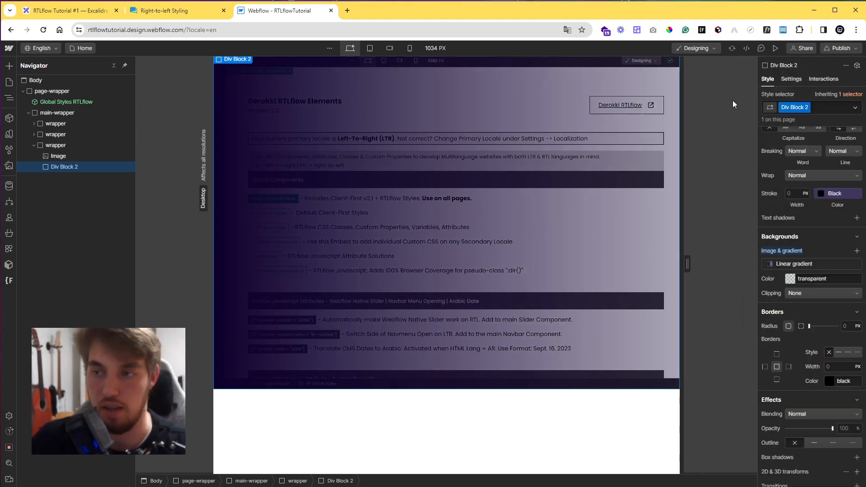
{"action": "type", "text": "bggradient"}
{"action": "key", "text": "Return"}
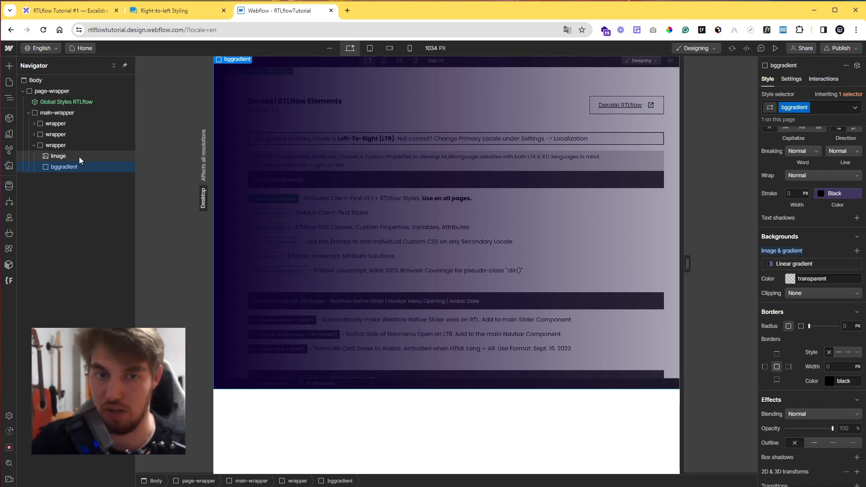
Assign the class bgimage to the Image element.
{"action": "left_click", "coordinate": [58, 156]}
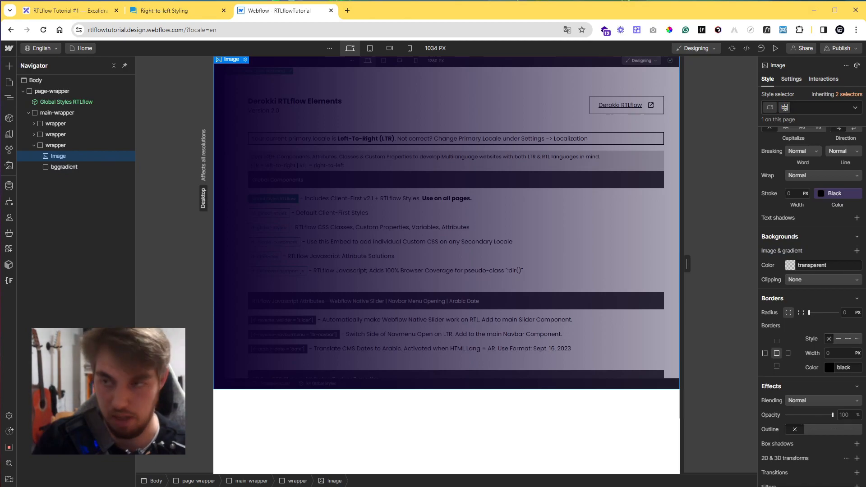
{"action": "key", "text": "Return"}
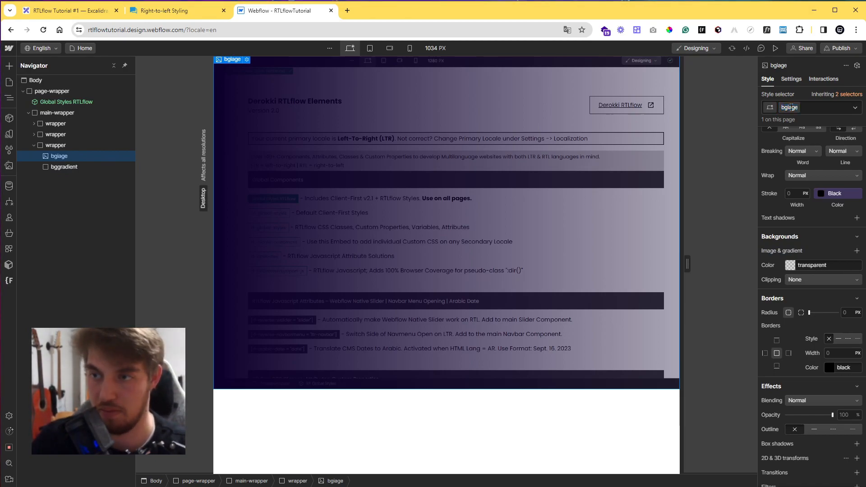
{"action": "type", "text": "m"}
{"action": "key", "text": "Return"}
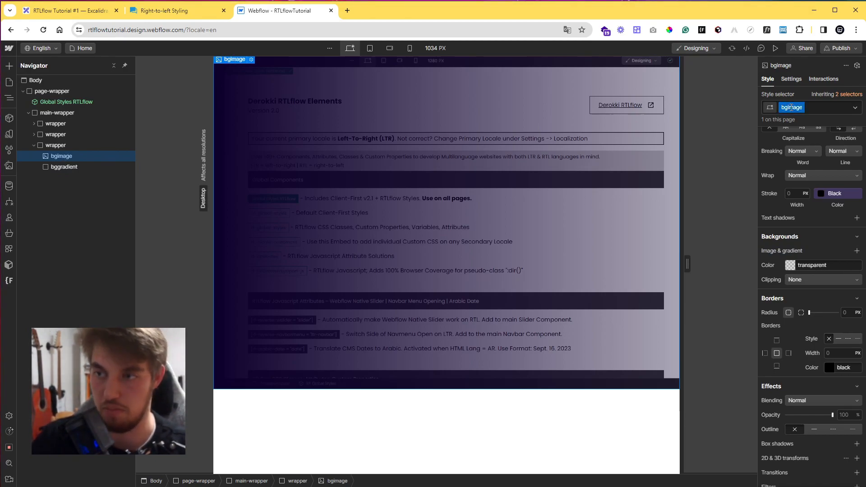
Add a Div Block inside the third wrapper, after the bggradient block.
{"action": "left_click", "coordinate": [56, 145]}
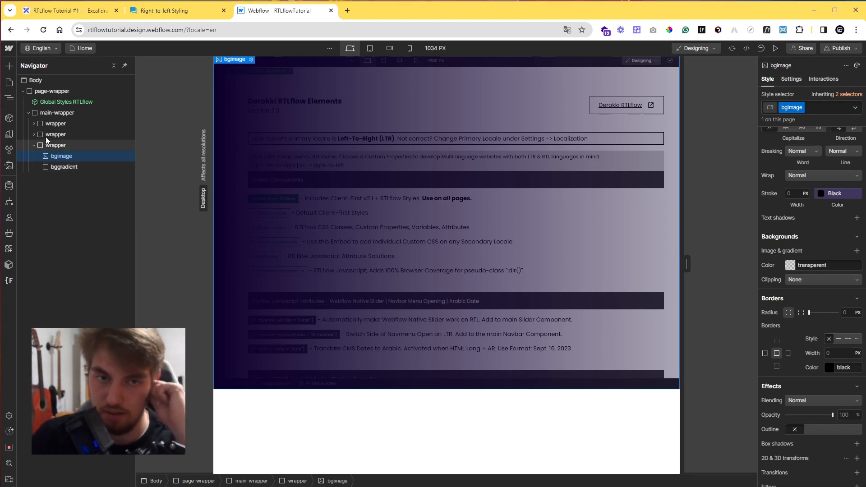
{"action": "left_click", "coordinate": [9, 66]}
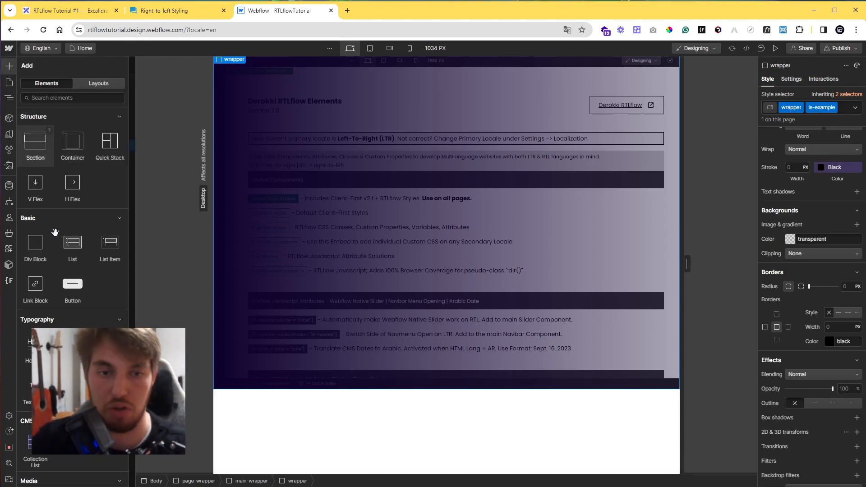
{"action": "left_click", "coordinate": [35, 246]}
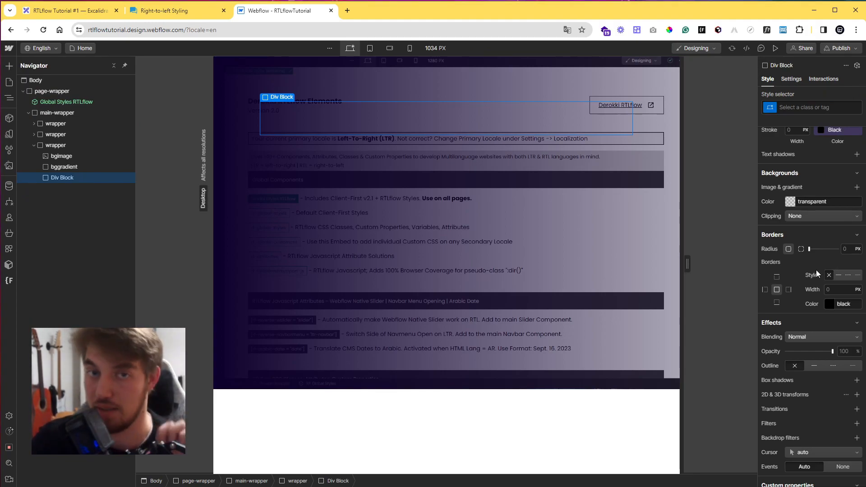
Set the new Div Block's position to Relative with a z-index of 2.
{"action": "scroll", "coordinate": [816, 269], "scroll_direction": "up", "scroll_amount": 8}
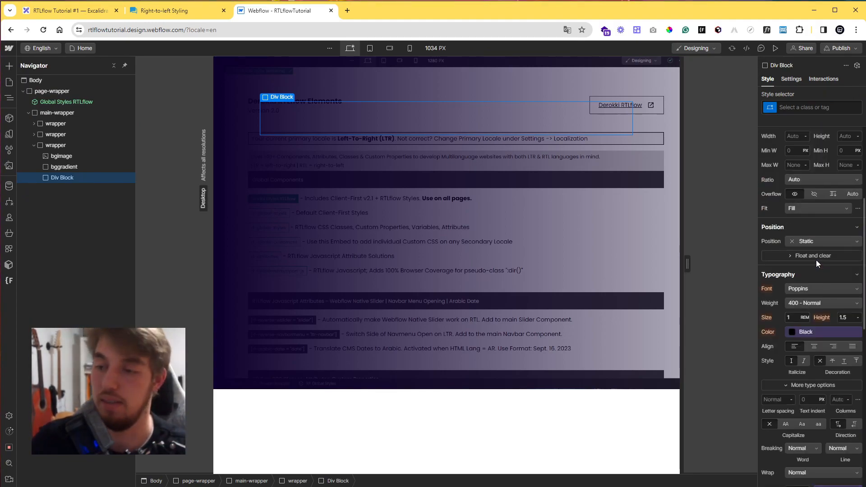
{"action": "left_click", "coordinate": [816, 244]}
{"action": "left_click", "coordinate": [808, 254]}
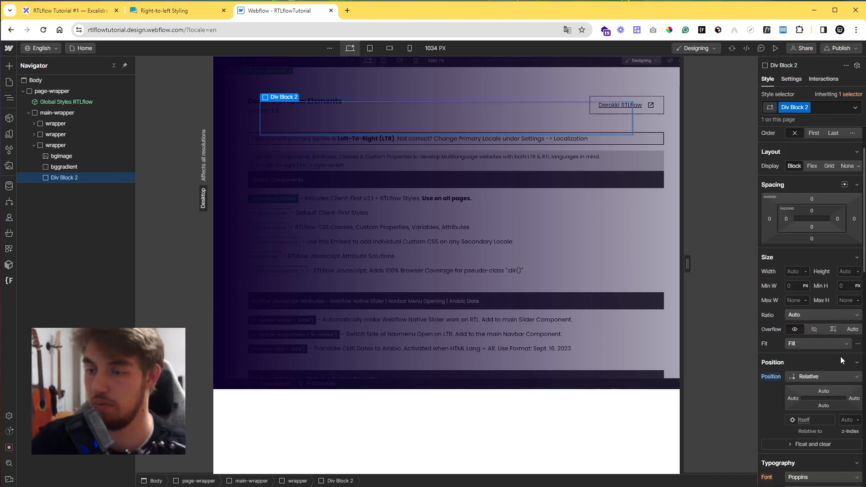
{"action": "type", "text": "2"}
Set the Div Block's width and height to 100%.
{"action": "left_click", "coordinate": [796, 271]}
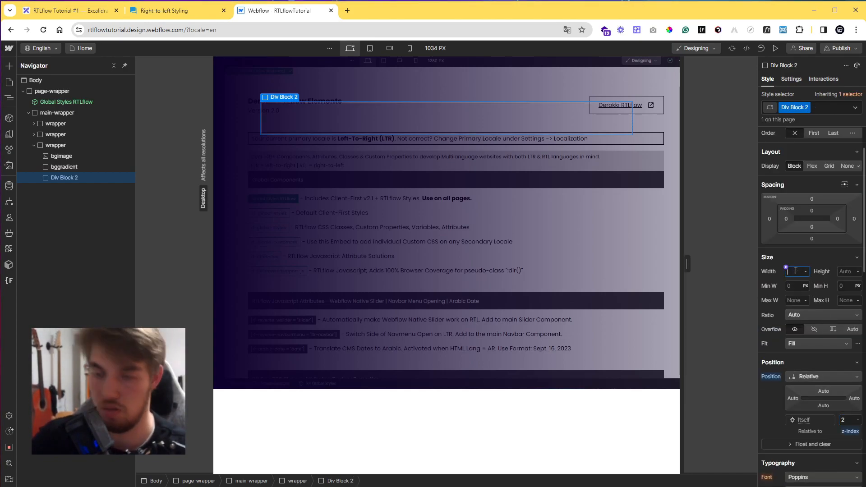
{"action": "type", "text": "100%"}
{"action": "key", "text": "Tab"}
{"action": "type", "text": "100%"}
{"action": "key", "text": "Return"}
Make the Div Block a vertical flex container with children aligned left and centred vertically.
{"action": "left_click", "coordinate": [812, 166]}
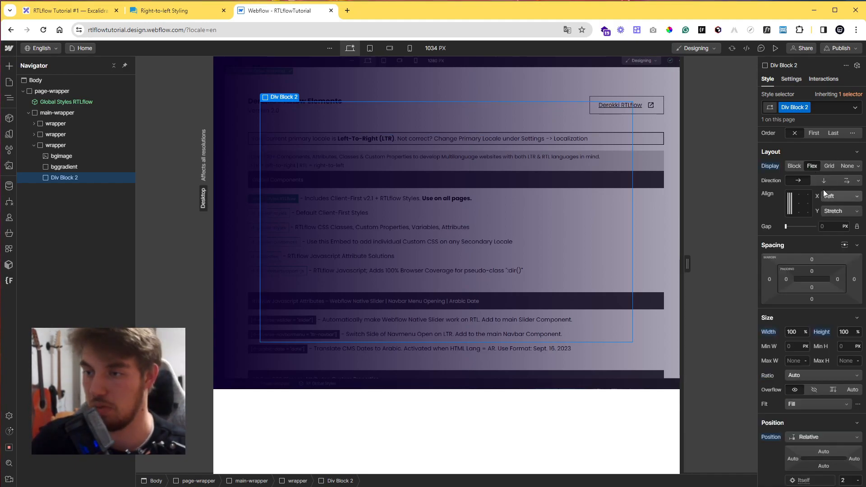
{"action": "left_click", "coordinate": [822, 182]}
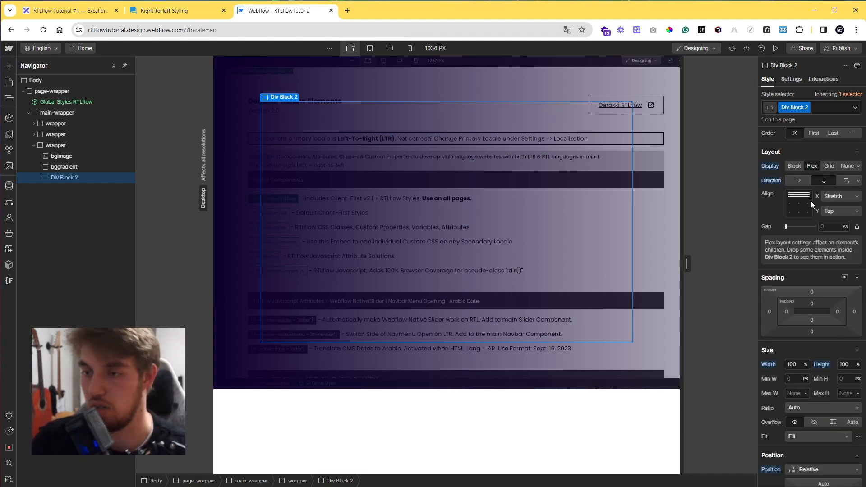
{"action": "left_click", "coordinate": [790, 204]}
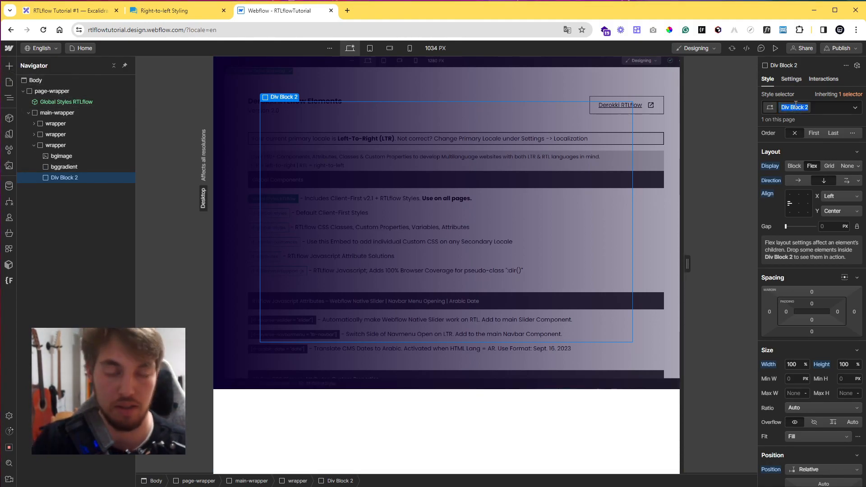
Name the Div Block's class content.
{"action": "type", "text": "xor"}
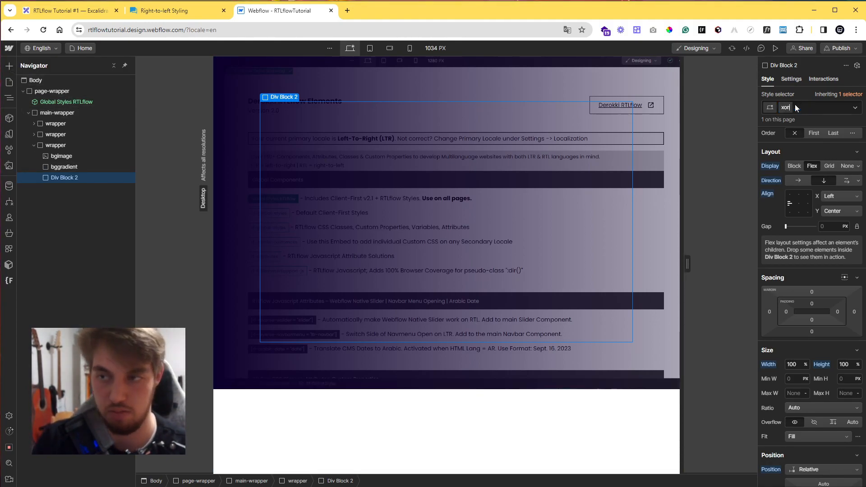
{"action": "type", "text": "content"}
{"action": "key", "text": "Return"}
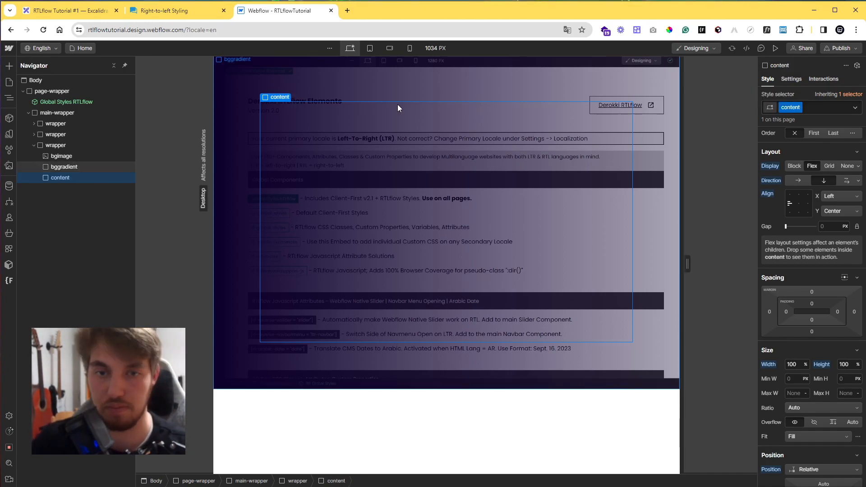
Add a heading inside the content block and change its text to This is a text.
{"action": "key", "text": "a"}
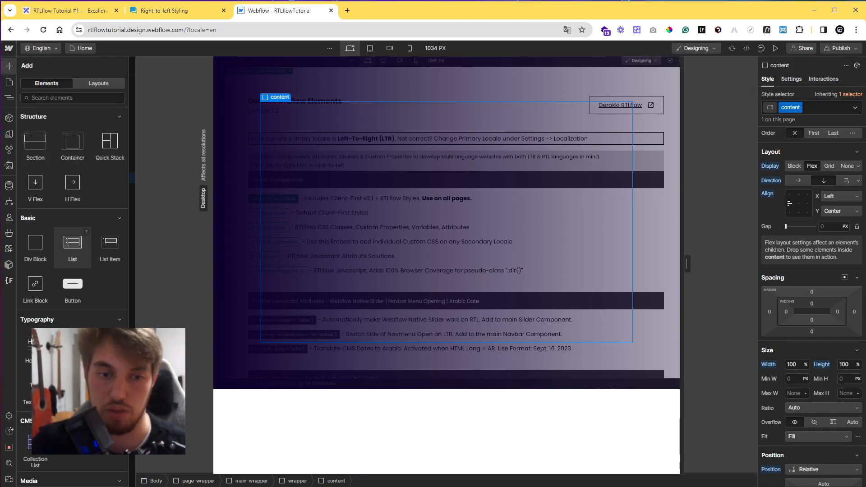
{"action": "left_click", "coordinate": [31, 346]}
{"action": "double_click", "coordinate": [347, 228]}
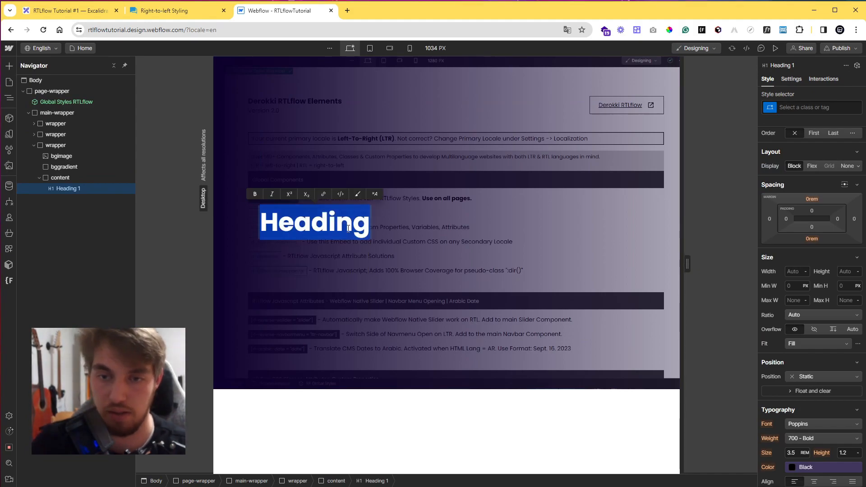
{"action": "type", "text": "This is a text"}
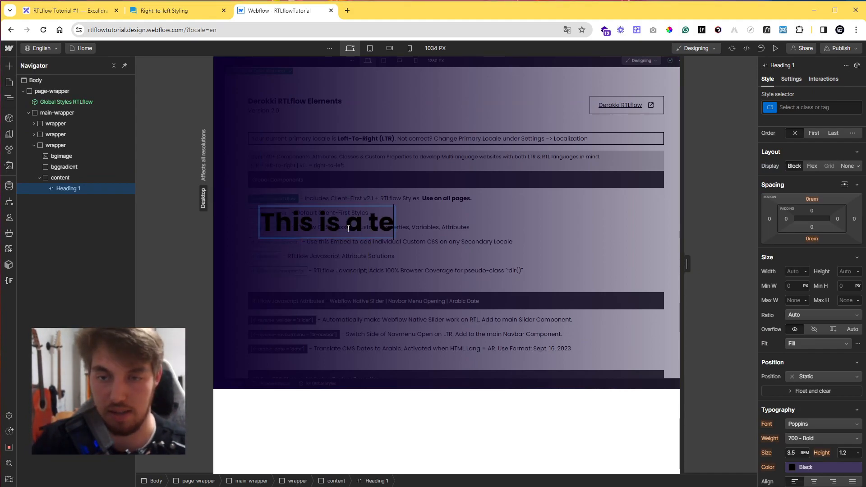
{"action": "left_click", "coordinate": [406, 237]}
{"action": "left_click", "coordinate": [378, 226]}
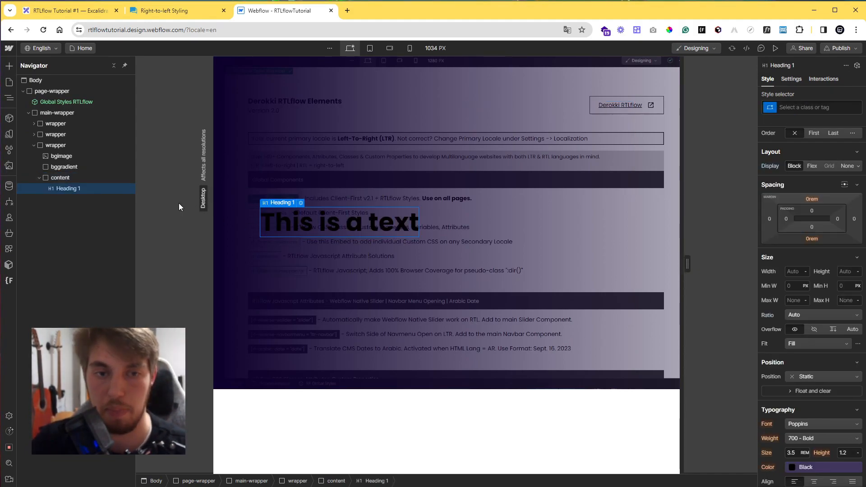
Set the content block's text colour to White.
{"action": "left_click", "coordinate": [86, 177]}
{"action": "scroll", "coordinate": [801, 315], "scroll_direction": "down", "scroll_amount": 3}
{"action": "scroll", "coordinate": [802, 316], "scroll_direction": "down", "scroll_amount": 2}
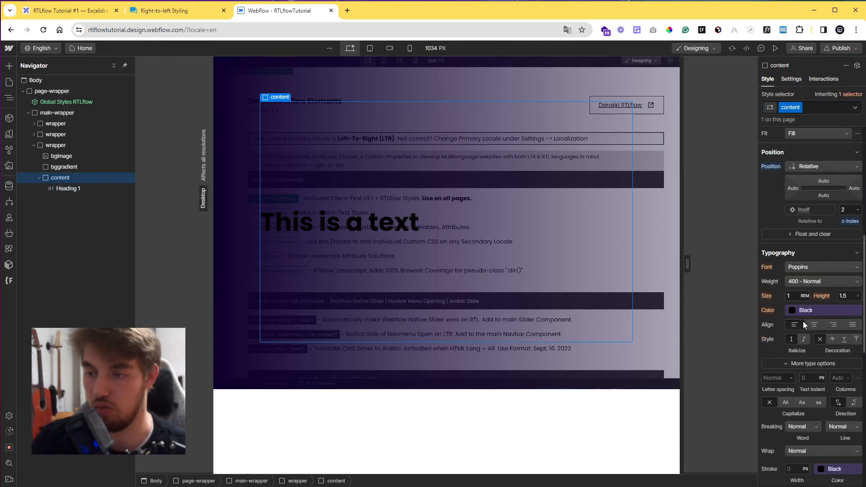
{"action": "left_click", "coordinate": [804, 309]}
{"action": "left_click", "coordinate": [800, 379]}
{"action": "left_click", "coordinate": [797, 370]}
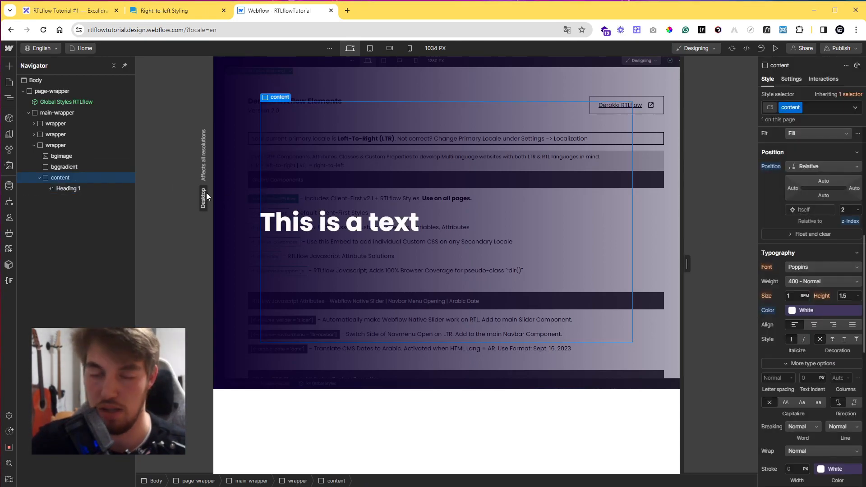
Open the Client-First Style Guide page and copy the black button with icon from Buttons With Icons.
{"action": "left_click", "coordinate": [9, 82]}
{"action": "left_click", "coordinate": [73, 139]}
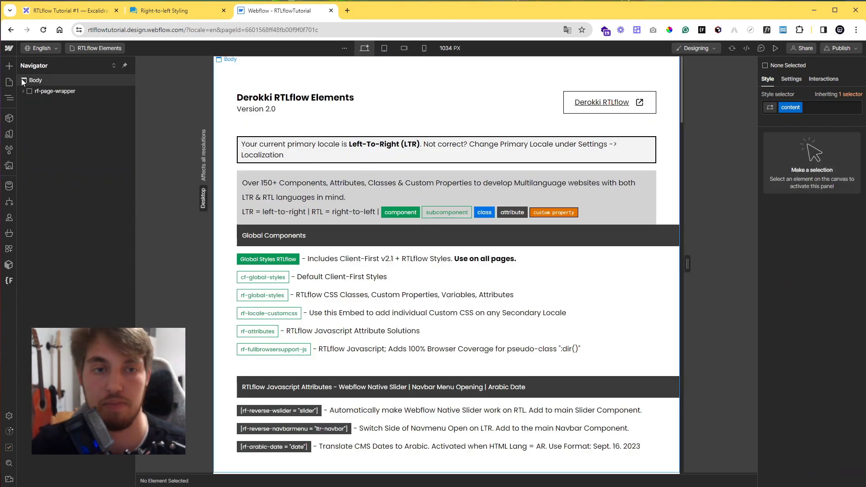
{"action": "key", "text": "p"}
{"action": "left_click", "coordinate": [77, 127]}
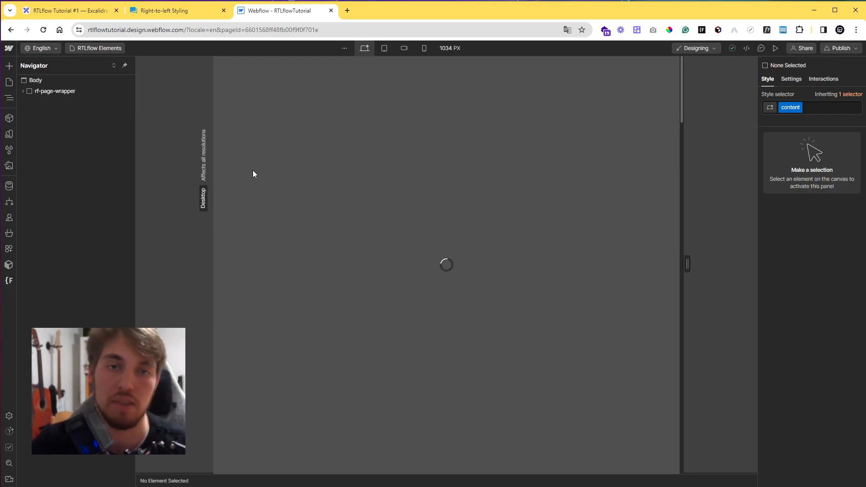
{"action": "scroll", "coordinate": [316, 213], "scroll_direction": "down", "scroll_amount": 10}
{"action": "scroll", "coordinate": [391, 245], "scroll_direction": "down", "scroll_amount": 20}
{"action": "scroll", "coordinate": [442, 247], "scroll_direction": "down", "scroll_amount": 20}
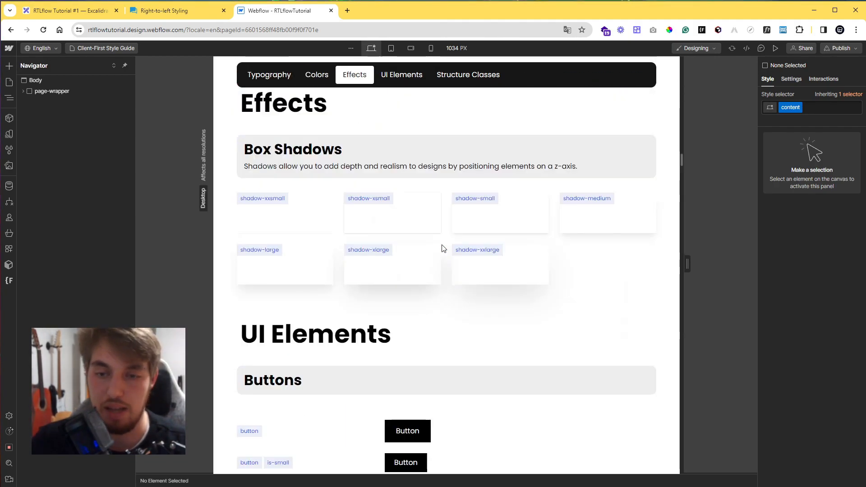
{"action": "scroll", "coordinate": [442, 248], "scroll_direction": "down", "scroll_amount": 20}
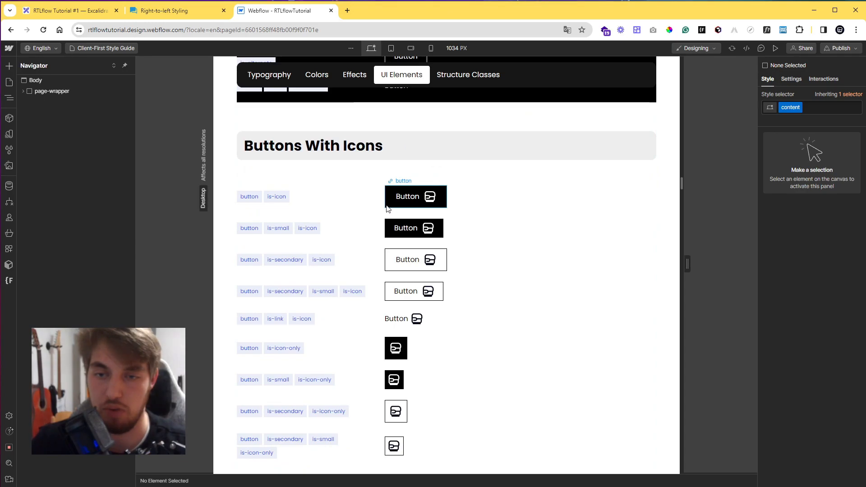
{"action": "left_click", "coordinate": [433, 204]}
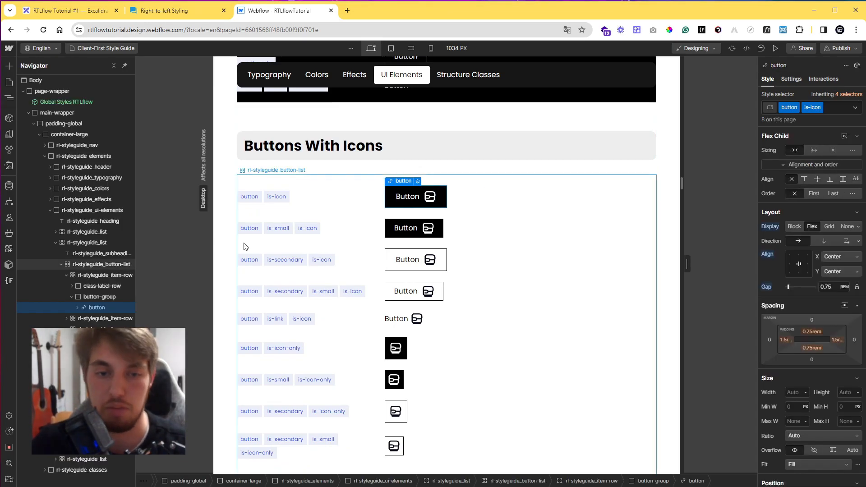
{"action": "right_click", "coordinate": [398, 183]}
{"action": "left_click", "coordinate": [418, 265]}
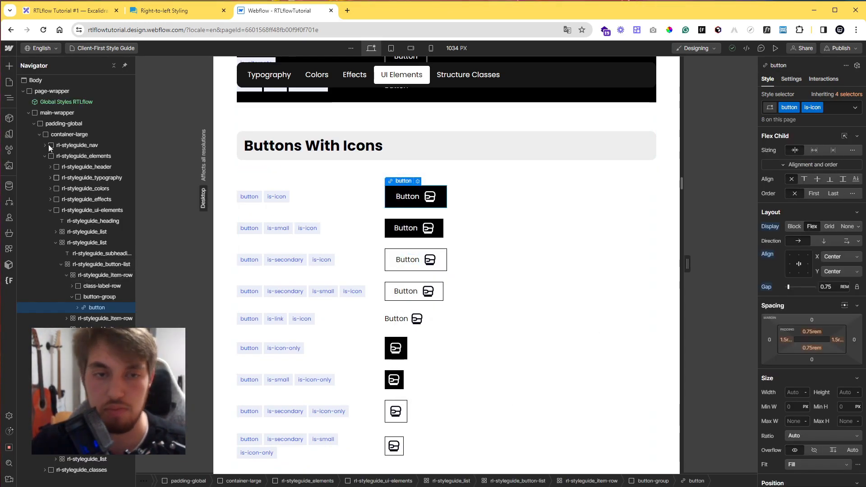
Return to the Home page and paste the button into the content block.
{"action": "key", "text": "p"}
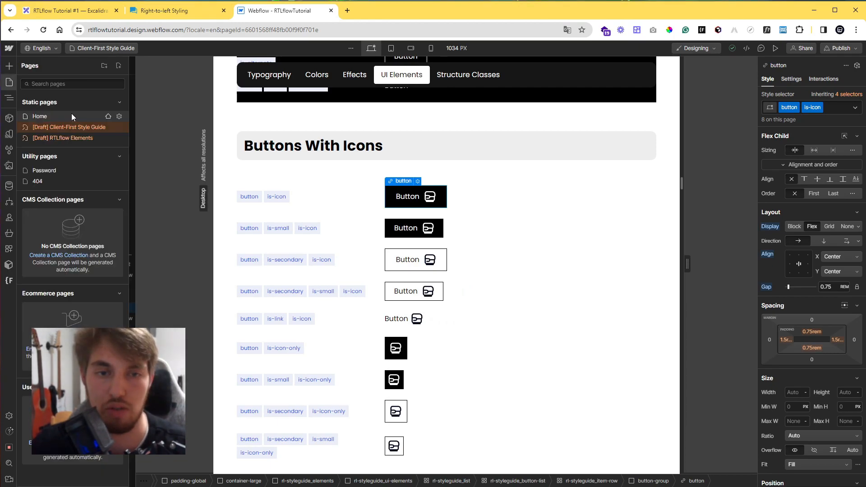
{"action": "left_click", "coordinate": [71, 113]}
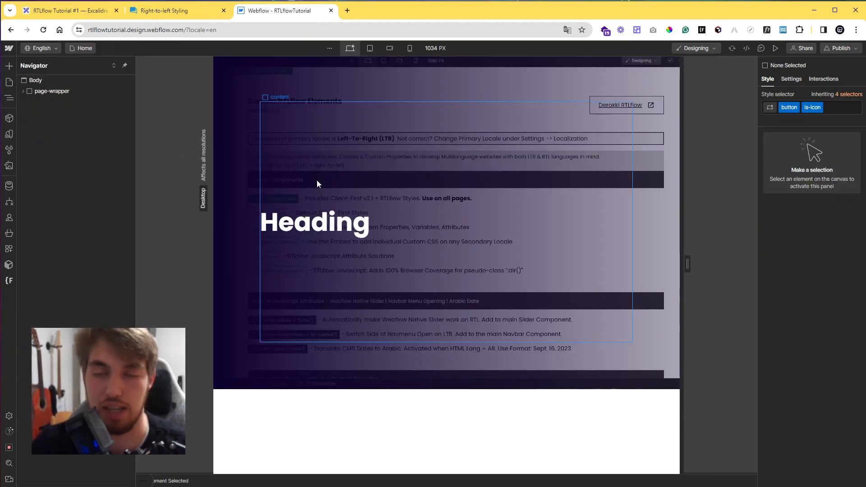
{"action": "left_click", "coordinate": [350, 251]}
{"action": "key", "text": "ctrl+v"}
Set the content block's flex gap to 2rem.
{"action": "left_click", "coordinate": [305, 240]}
{"action": "left_click", "coordinate": [353, 244]}
{"action": "left_click", "coordinate": [836, 289]}
{"action": "type", "text": "2rem"}
{"action": "key", "text": "Return"}
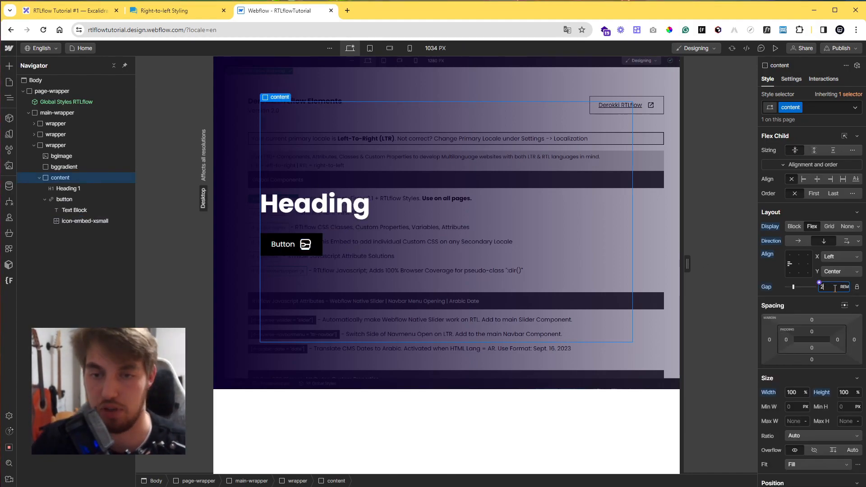
Open the source of the icon_slider-arrow-right.svg asset and copy its SVG code.
{"action": "left_click", "coordinate": [305, 246]}
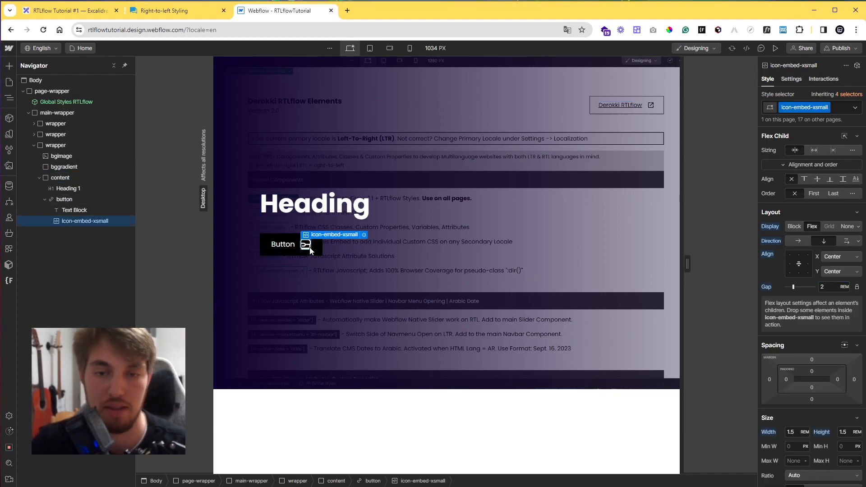
{"action": "left_click", "coordinate": [9, 165]}
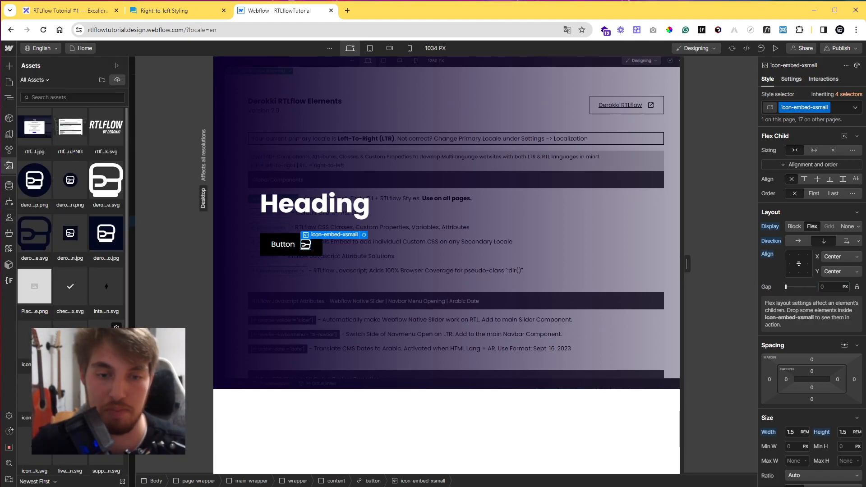
{"action": "left_click", "coordinate": [116, 327]}
{"action": "left_click", "coordinate": [102, 178]}
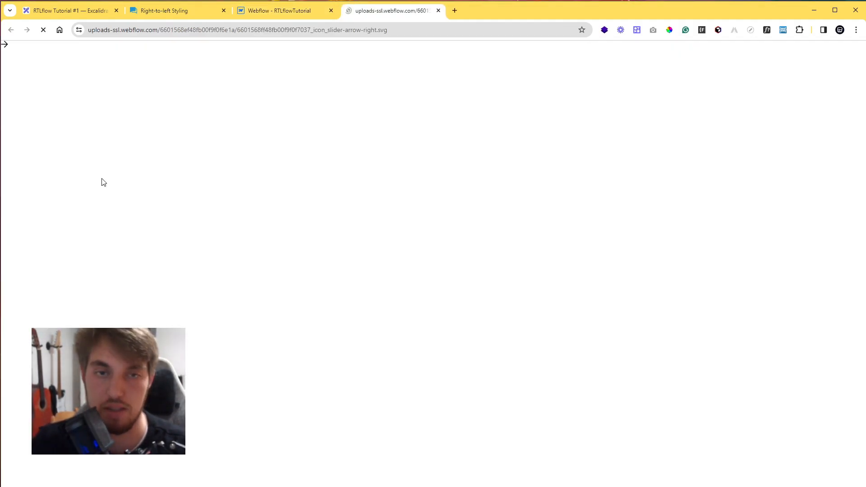
{"action": "right_click", "coordinate": [6, 47]}
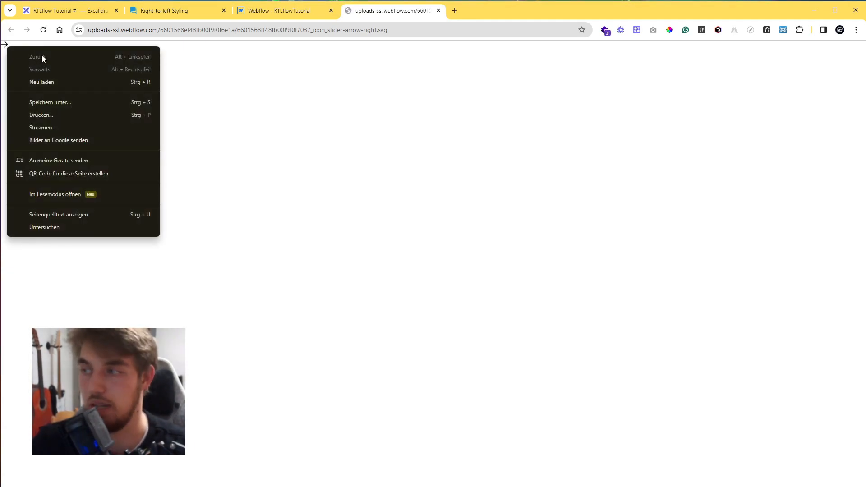
{"action": "left_click", "coordinate": [83, 216]}
{"action": "left_click_drag", "start_coordinate": [17, 53], "coordinate": [44, 69]}
{"action": "right_click", "coordinate": [45, 69]}
{"action": "left_click", "coordinate": [63, 70]}
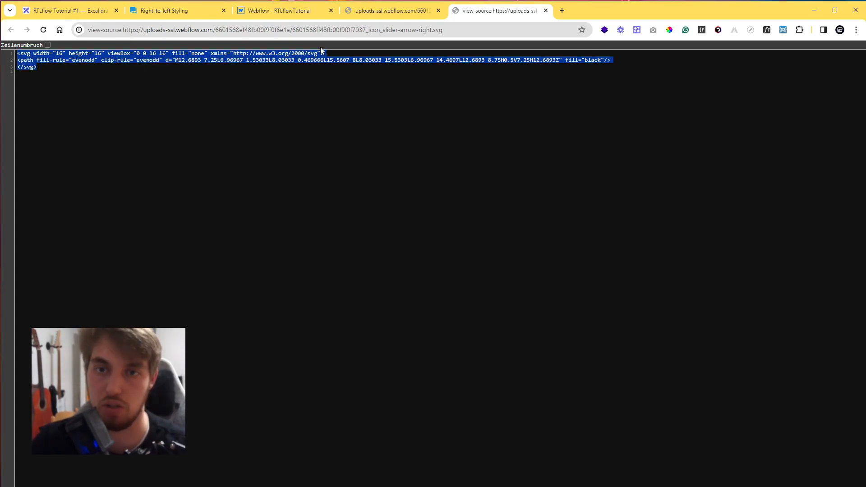
Replace the button's icon embed code with the copied arrow SVG, changing its fill to white.
{"action": "left_click", "coordinate": [289, 11]}
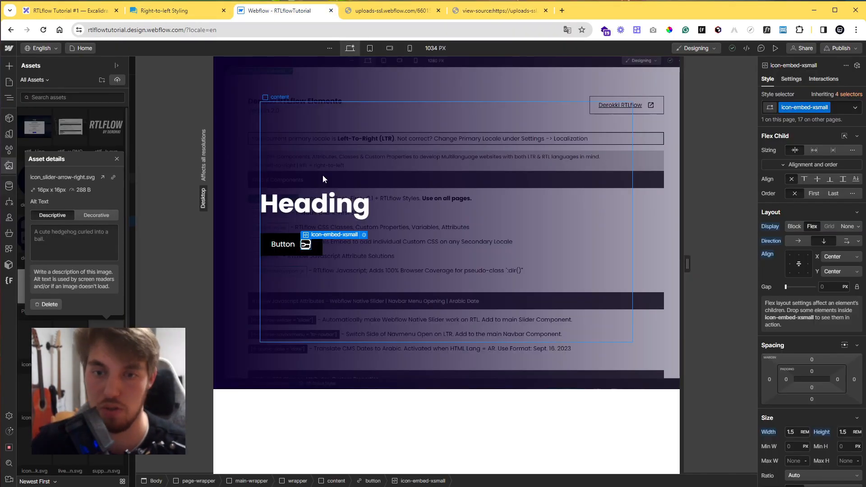
{"action": "left_click", "coordinate": [364, 235]}
{"action": "left_click_drag", "start_coordinate": [347, 321], "coordinate": [275, 169]}
{"action": "key", "text": "ctrl+v"}
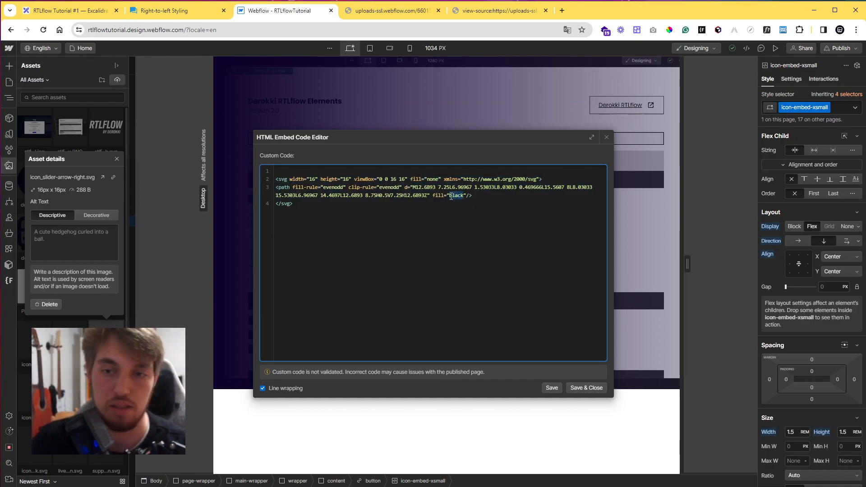
{"action": "type", "text": "hite"}
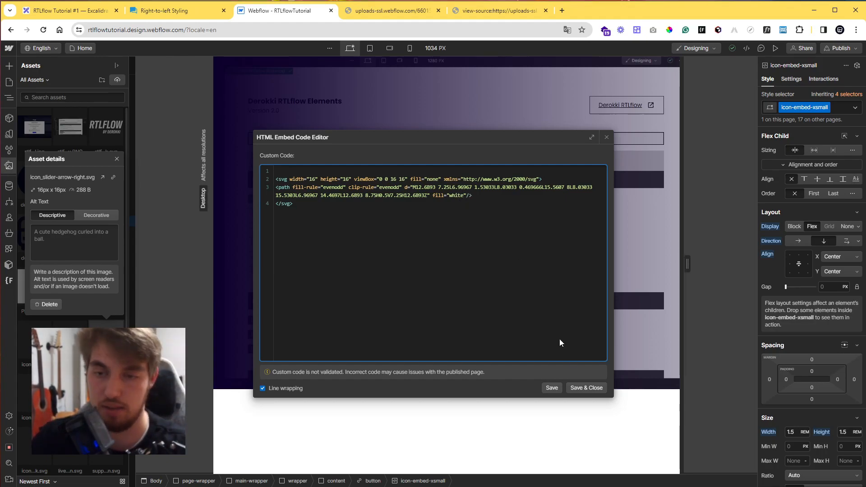
{"action": "left_click", "coordinate": [587, 388]}
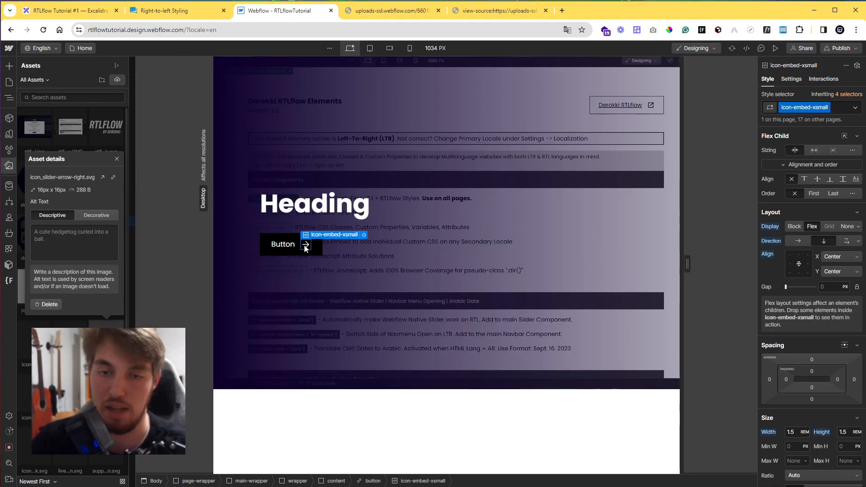
Save the arrow icon's embed code and close the asset details to show the Navigator.
{"action": "left_click", "coordinate": [364, 235]}
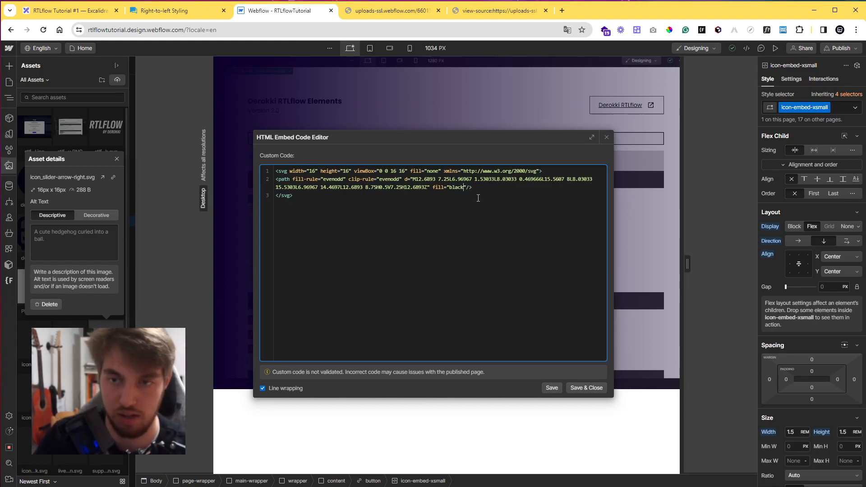
{"action": "left_click", "coordinate": [587, 388]}
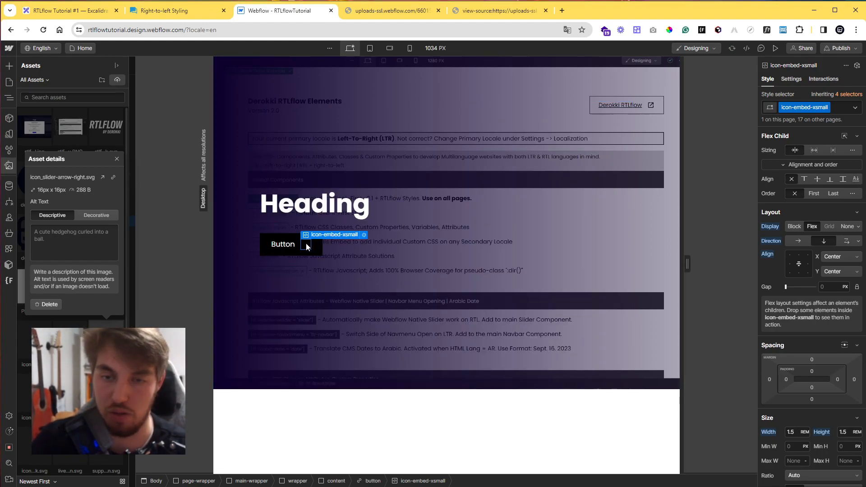
{"action": "left_click", "coordinate": [116, 160]}
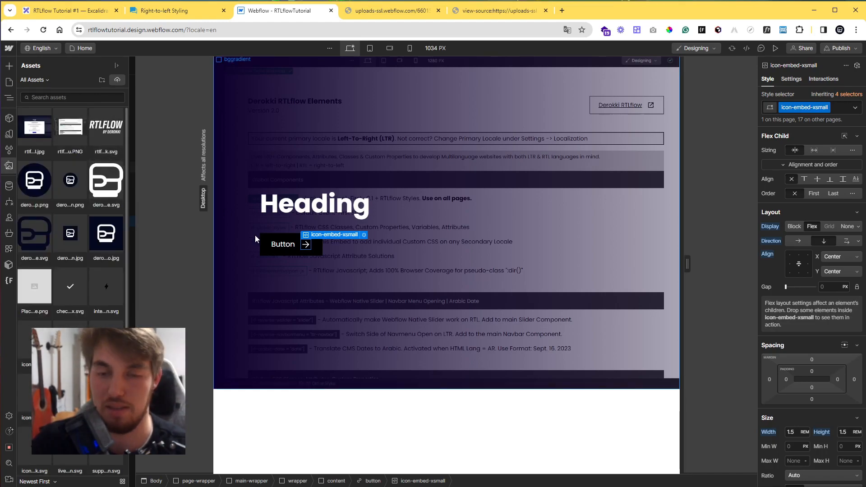
{"action": "key", "text": "z"}
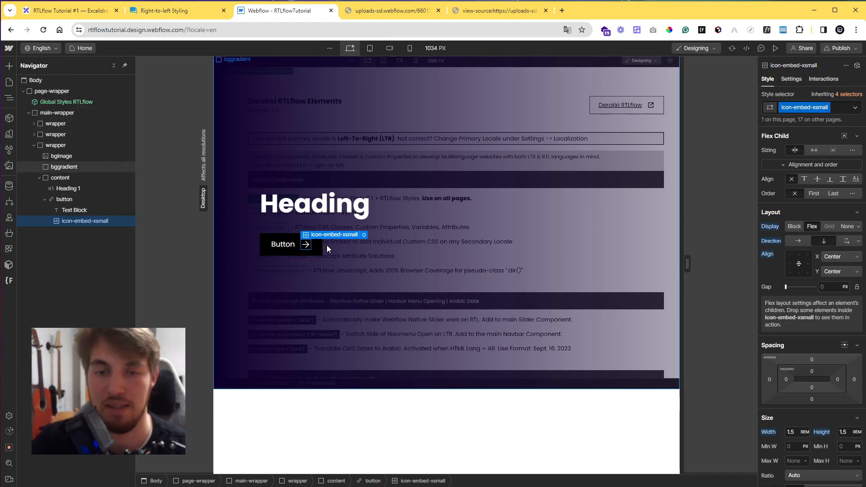
Change the button's text to Action!
{"action": "double_click", "coordinate": [287, 245]}
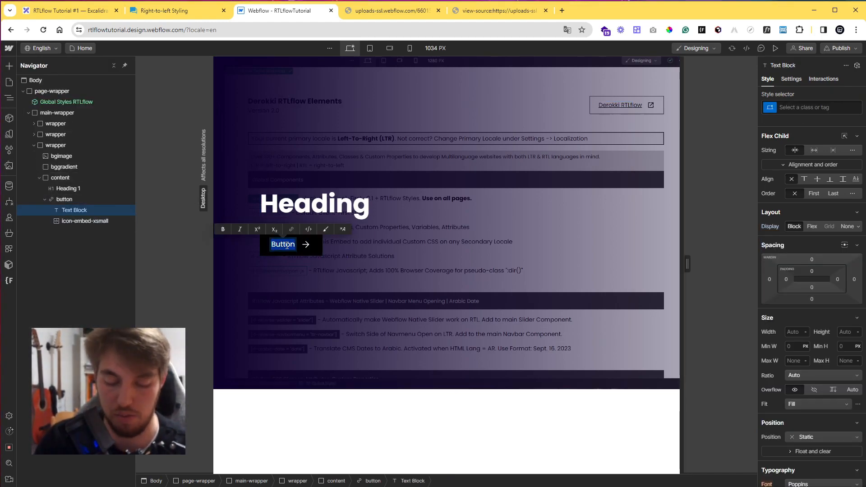
{"action": "type", "text": "Action!"}
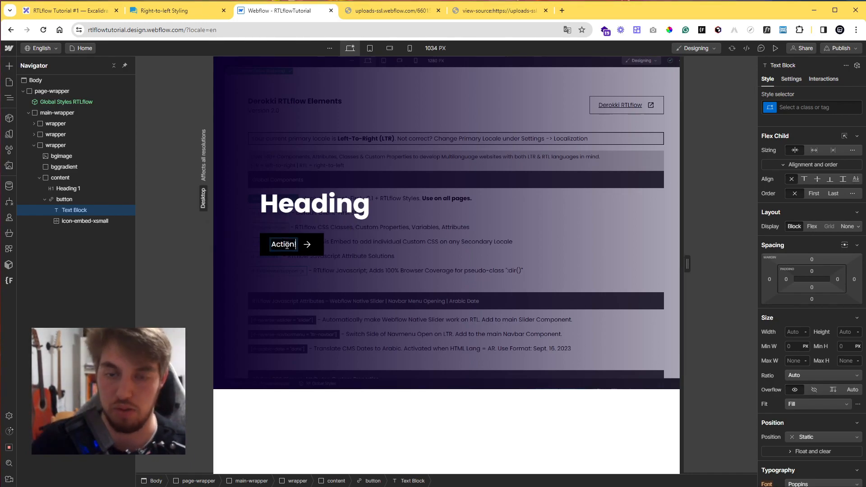
{"action": "left_click", "coordinate": [353, 253]}
Change the heading text to This is a website.
{"action": "left_click", "coordinate": [344, 205]}
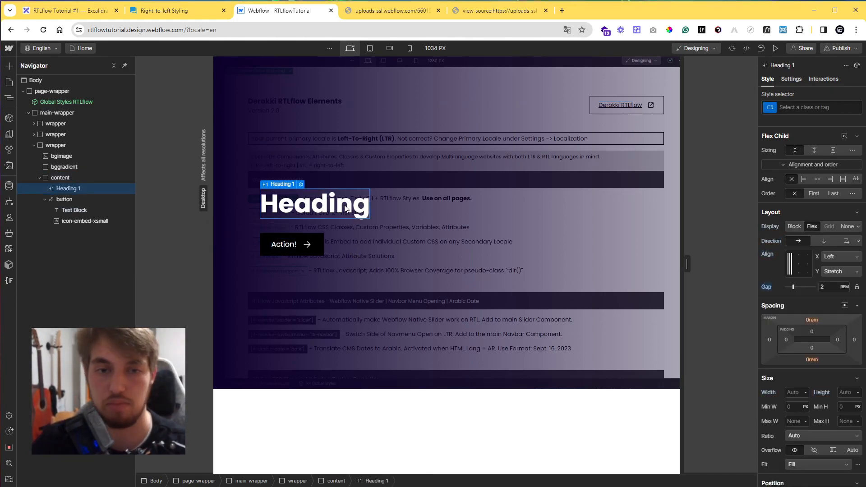
{"action": "double_click", "coordinate": [345, 205]}
{"action": "type", "text": "This is a website"}
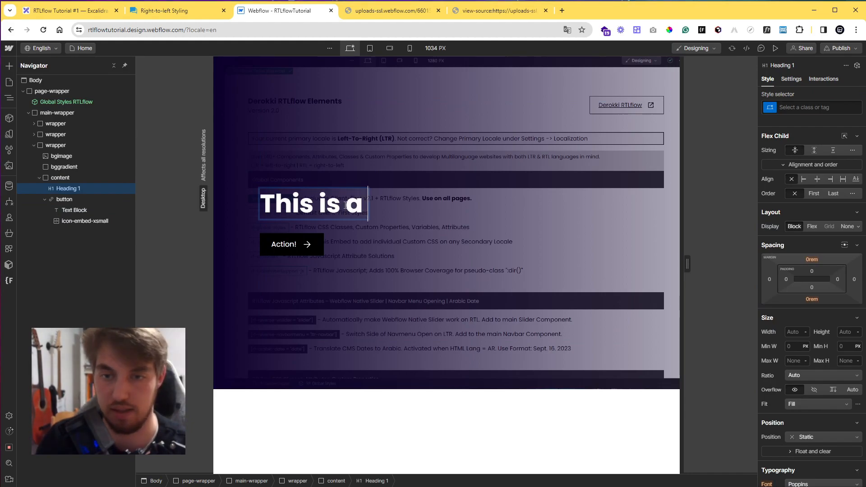
{"action": "left_click", "coordinate": [450, 254]}
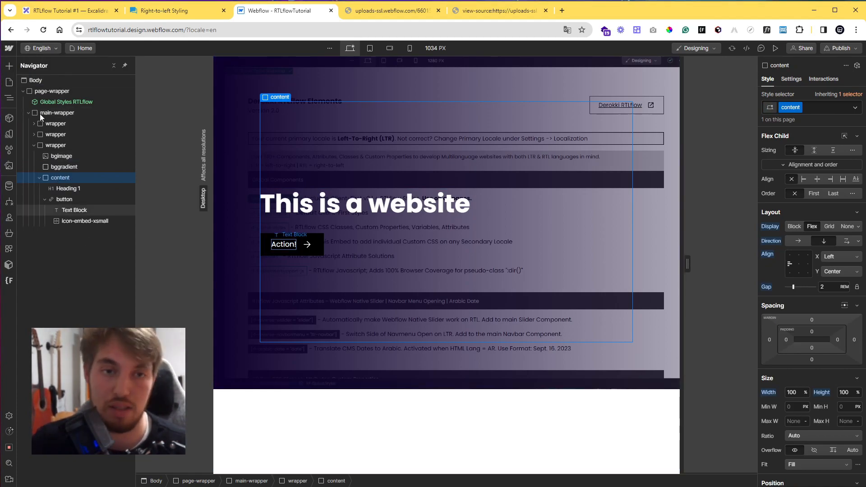
Switch to the Arabic (Standard) locale to inspect the mirrored heading and button, then return to English.
{"action": "left_click", "coordinate": [39, 50]}
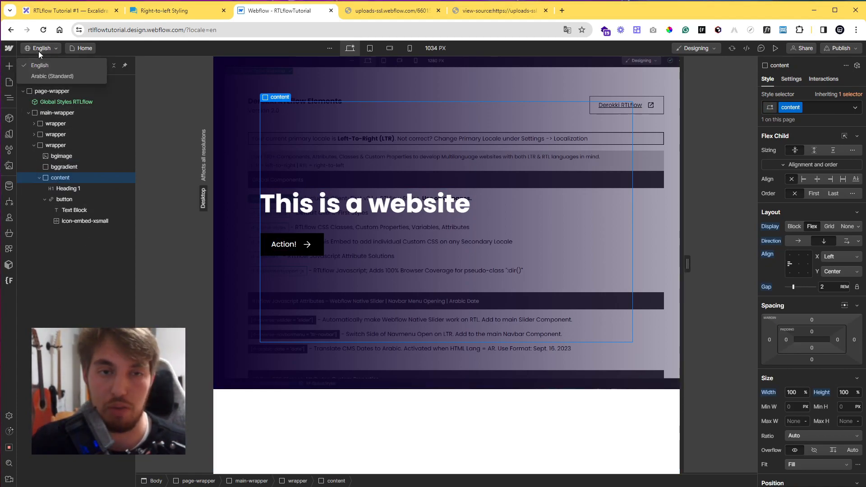
{"action": "left_click", "coordinate": [147, 48]}
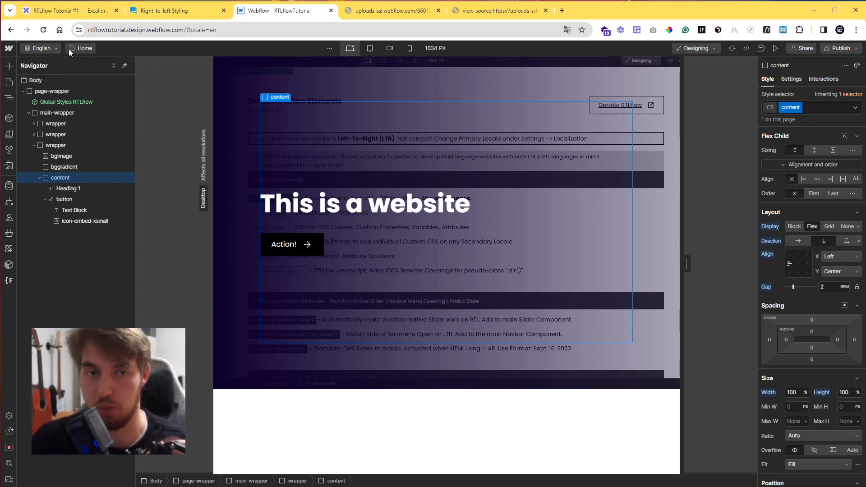
{"action": "left_click", "coordinate": [51, 48]}
{"action": "left_click", "coordinate": [50, 76]}
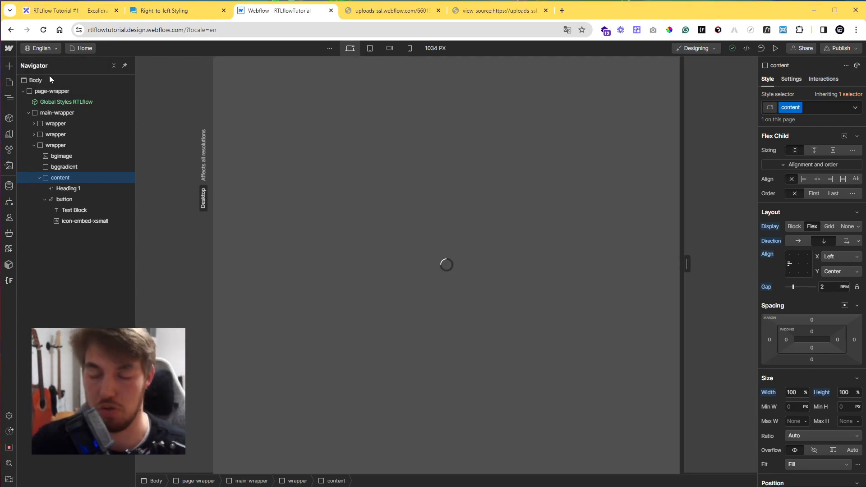
{"action": "left_click", "coordinate": [552, 218]}
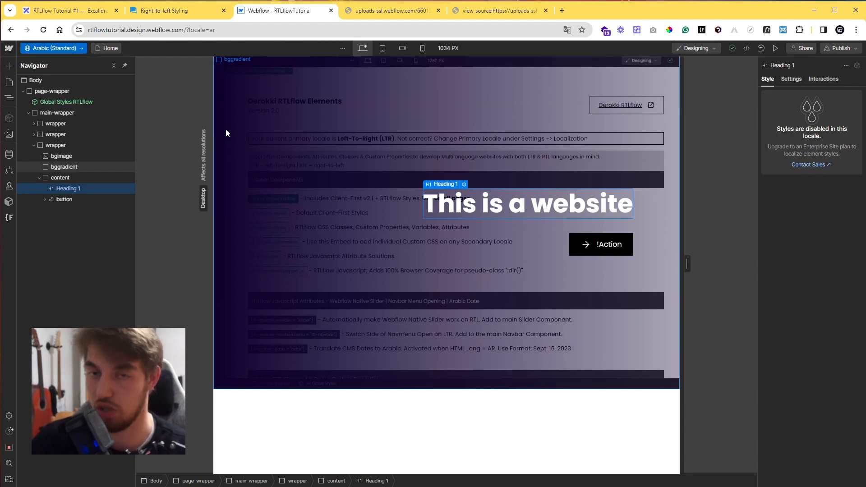
{"action": "left_click", "coordinate": [586, 245]}
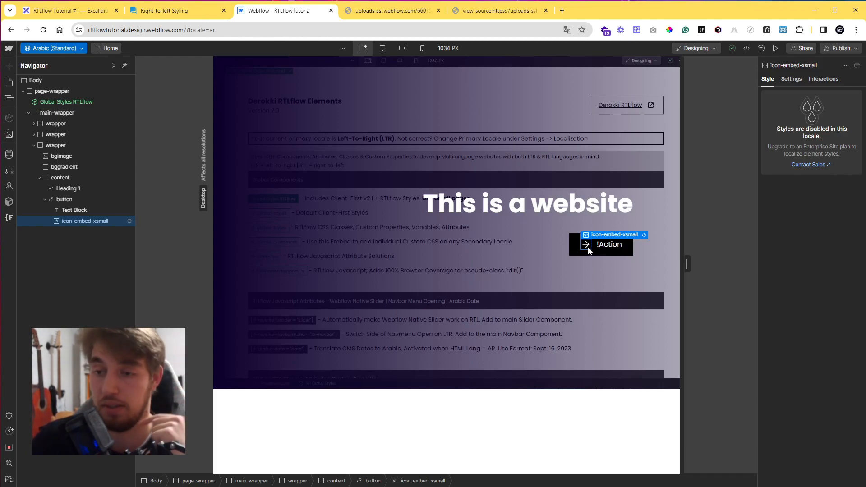
{"action": "left_click", "coordinate": [56, 48]}
{"action": "left_click", "coordinate": [50, 61]}
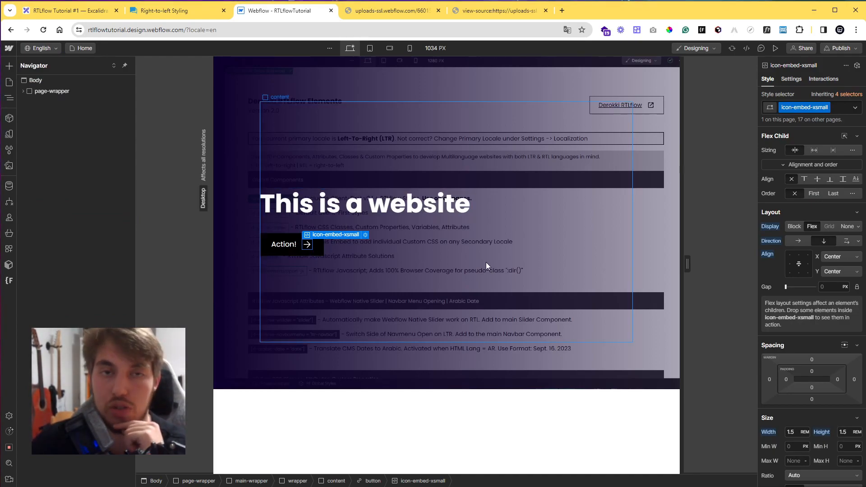
In the Arabic locale, add a custom attribute rf with value icon-mirror to the bggradient element.
{"action": "left_click", "coordinate": [53, 50]}
{"action": "left_click", "coordinate": [53, 75]}
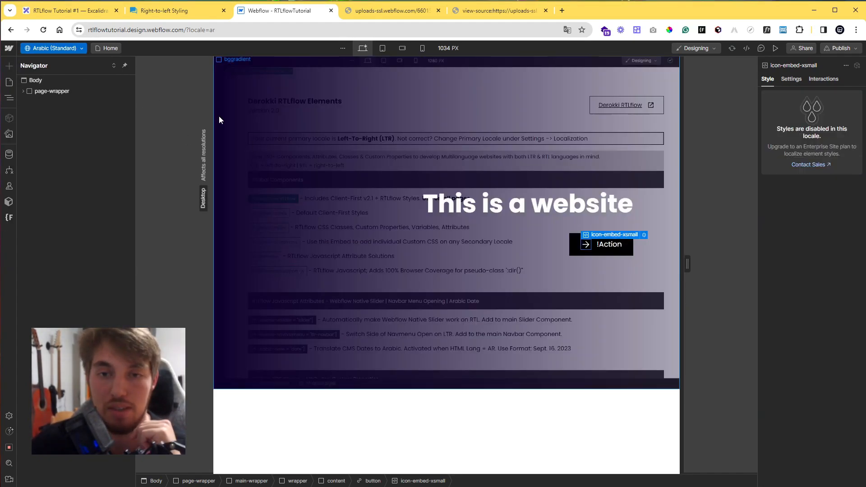
{"action": "left_click", "coordinate": [219, 117]}
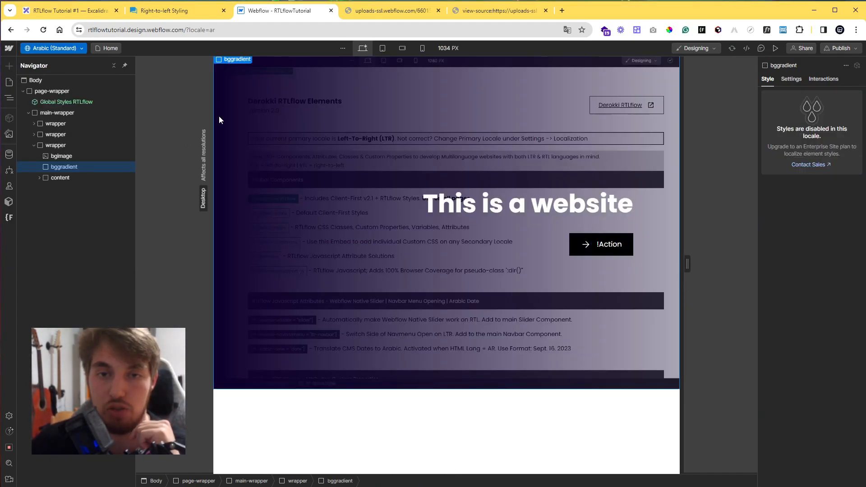
{"action": "left_click", "coordinate": [791, 80]}
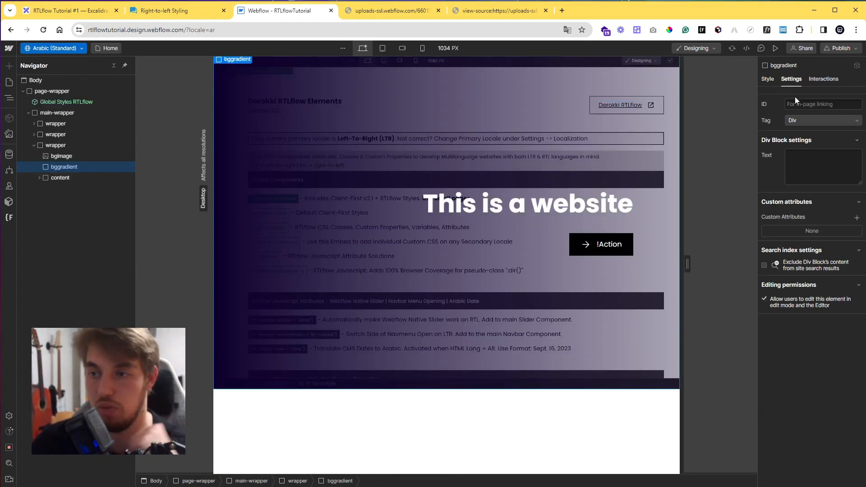
{"action": "left_click", "coordinate": [857, 218]}
{"action": "key", "text": "Tab"}
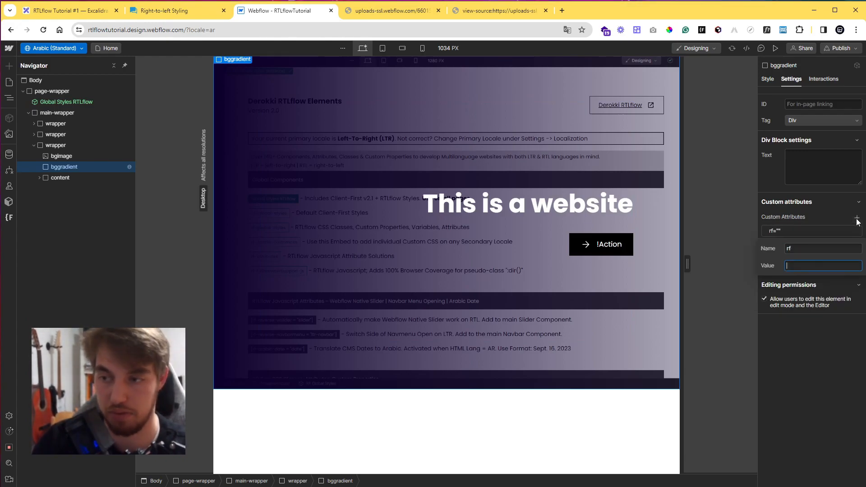
{"action": "type", "text": "icon"}
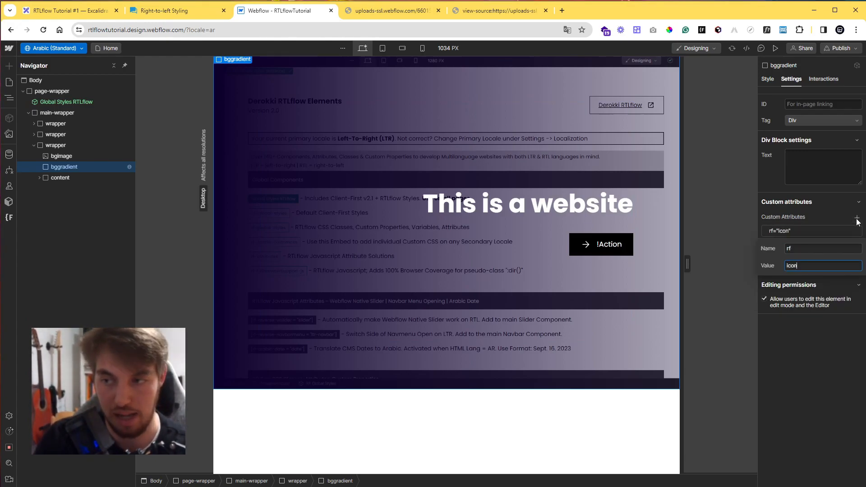
{"action": "type", "text": "-mirror"}
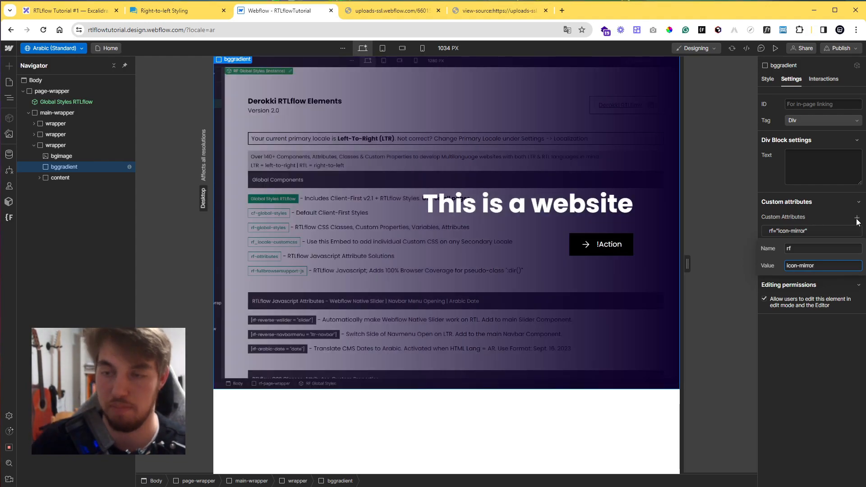
{"action": "key", "text": "Return"}
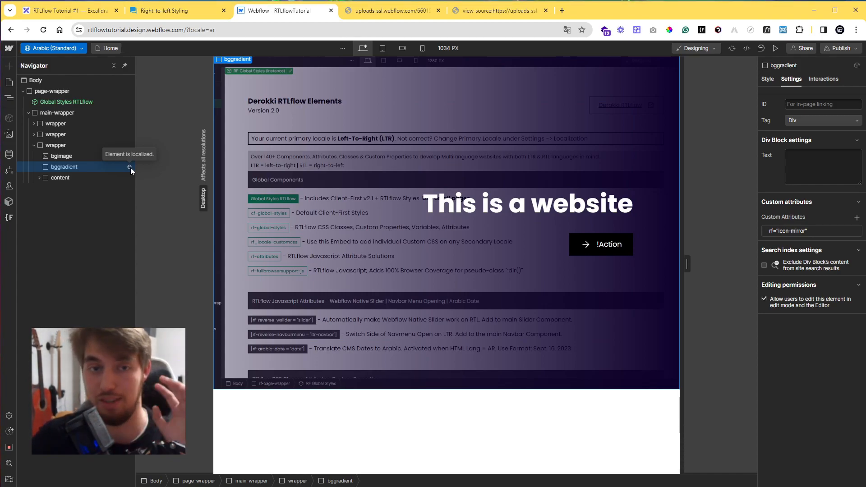
Add the custom attribute rf with value icon-mirror to the button's icon embed.
{"action": "left_click", "coordinate": [585, 244]}
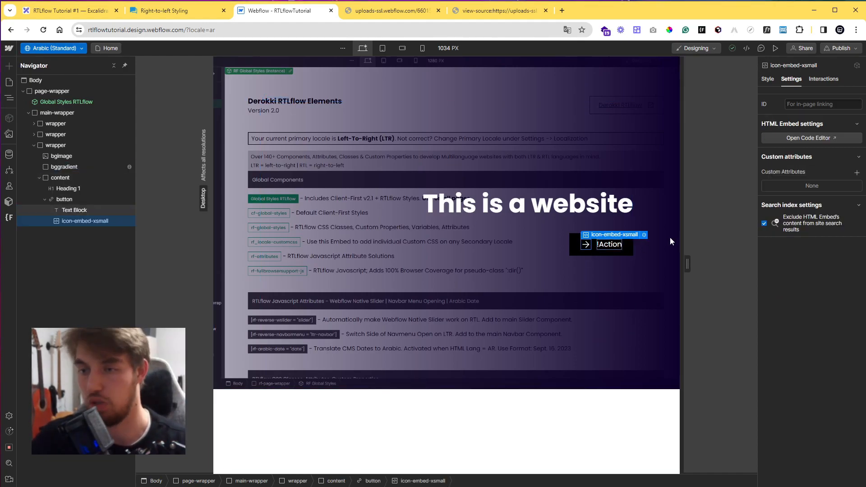
{"action": "left_click", "coordinate": [857, 173]}
{"action": "type", "text": "rf"}
{"action": "key", "text": "Tab"}
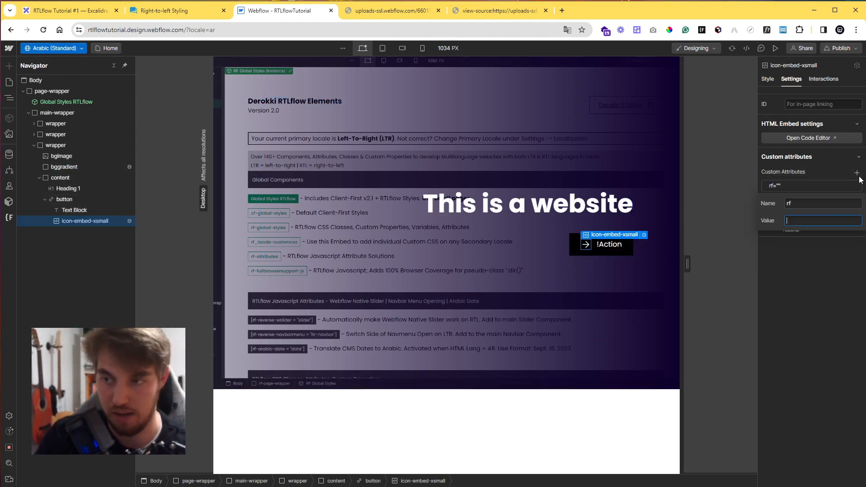
{"action": "type", "text": "icon-mir"}
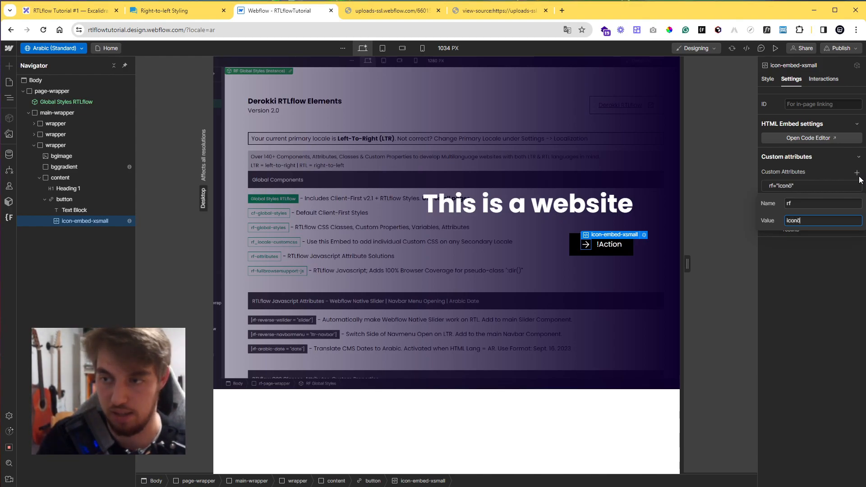
{"action": "type", "text": "ror"}
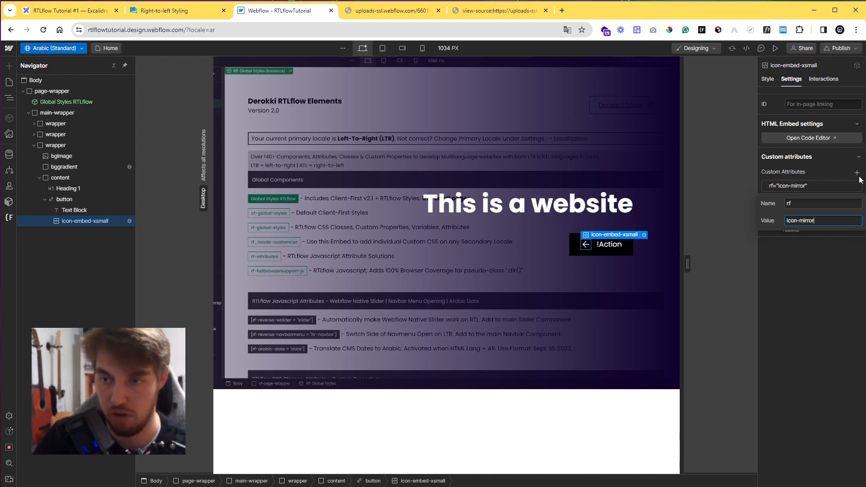
{"action": "key", "text": "Return"}
Switch to English and back to Arabic to check the arrow icon's direction.
{"action": "left_click", "coordinate": [82, 49]}
{"action": "left_click", "coordinate": [74, 67]}
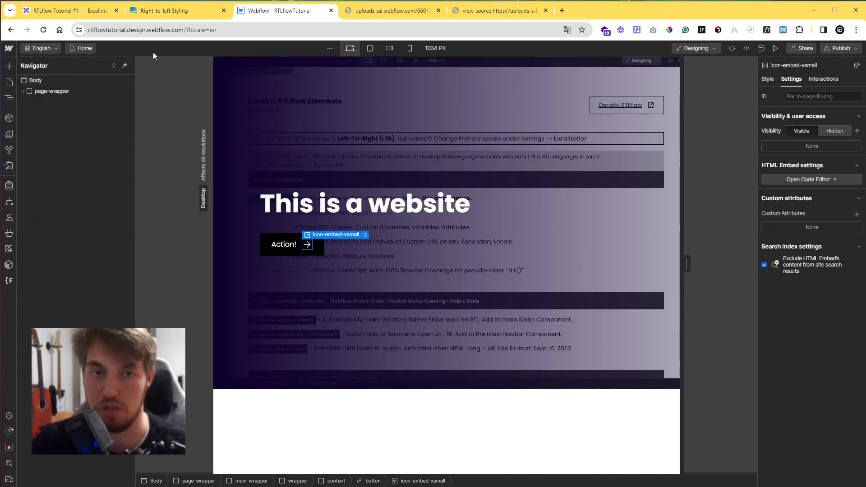
{"action": "left_click", "coordinate": [39, 49]}
{"action": "left_click", "coordinate": [44, 75]}
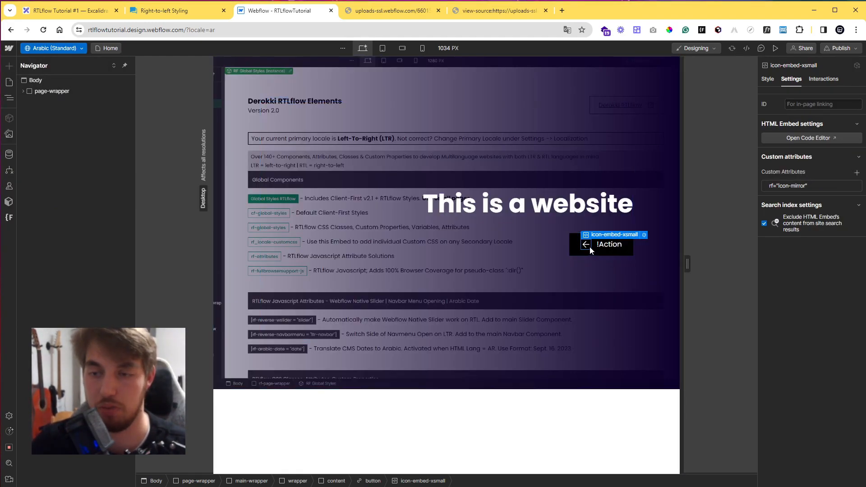
Remove the rf custom attributes from the bggradient element and the icon embed.
{"action": "left_click", "coordinate": [243, 184]}
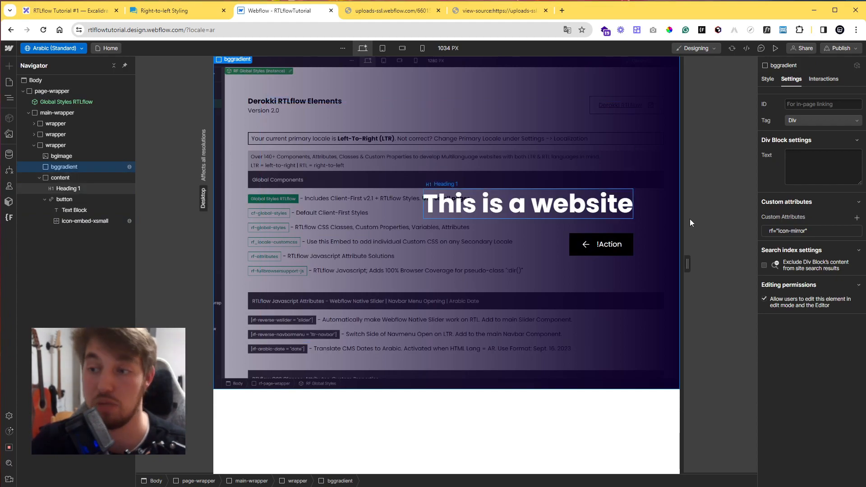
{"action": "left_click", "coordinate": [856, 231]}
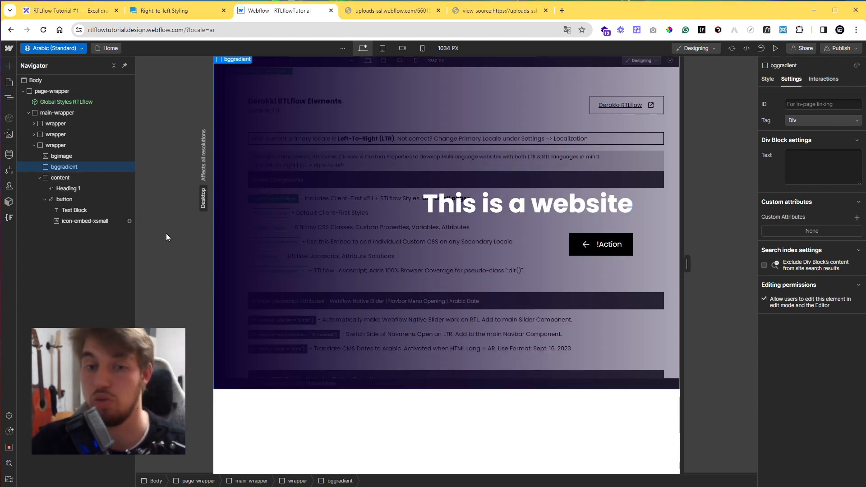
{"action": "left_click", "coordinate": [115, 221]}
{"action": "left_click", "coordinate": [856, 188]}
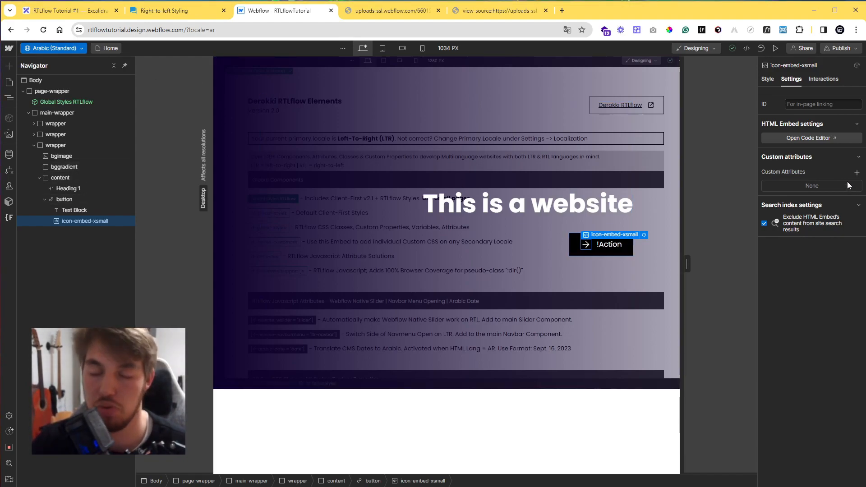
Switch back to the English locale and select the button's icon embed.
{"action": "left_click", "coordinate": [64, 47]}
{"action": "left_click", "coordinate": [60, 64]}
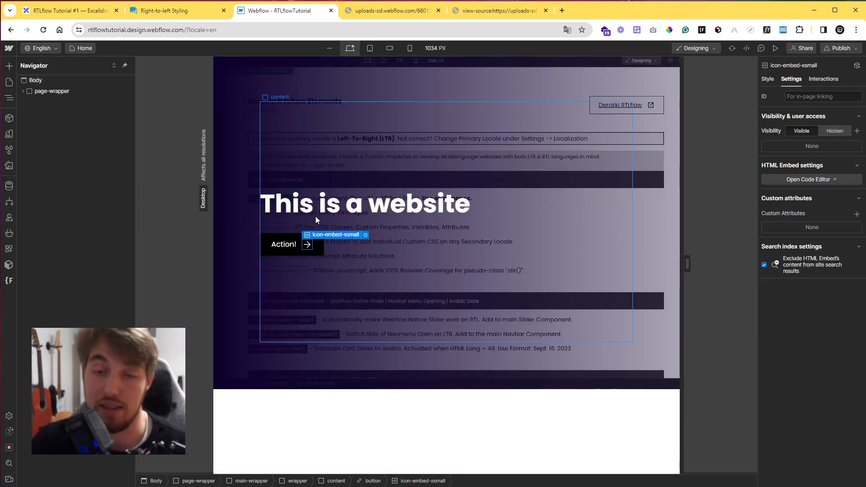
{"action": "left_click", "coordinate": [307, 246]}
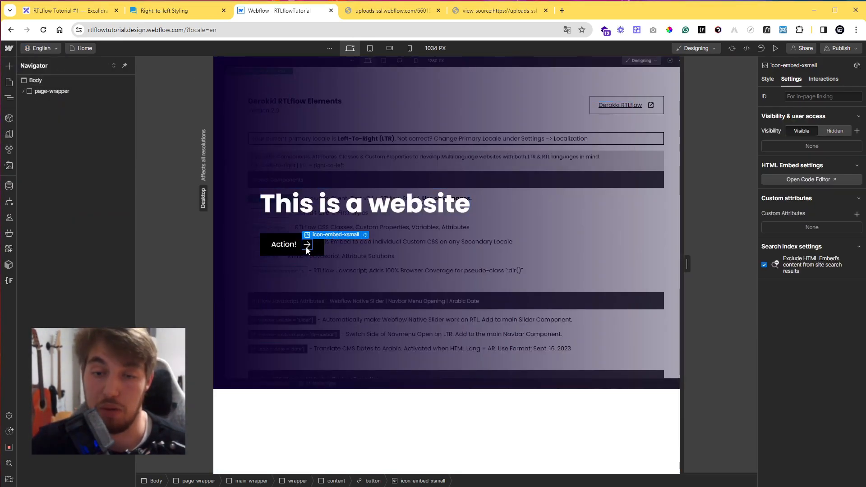
Add the combo class rtl_icon-mirror to the bggradient element.
{"action": "left_click", "coordinate": [232, 174]}
{"action": "left_click", "coordinate": [768, 80]}
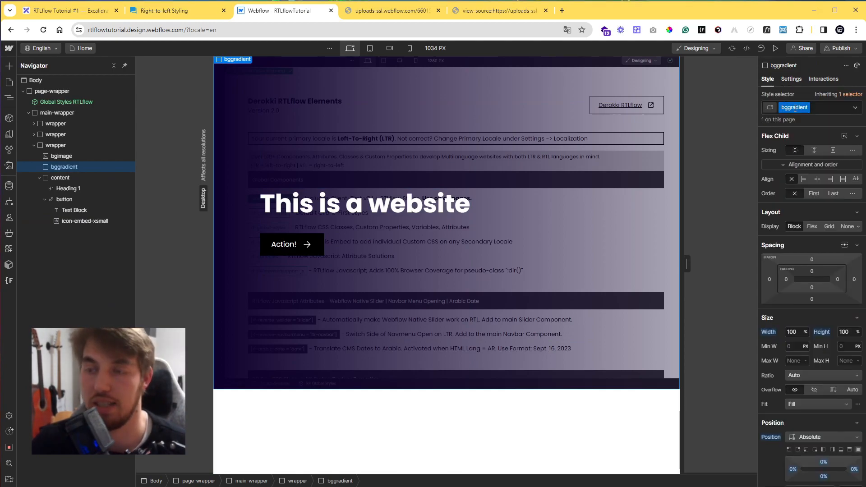
{"action": "left_click", "coordinate": [820, 112]}
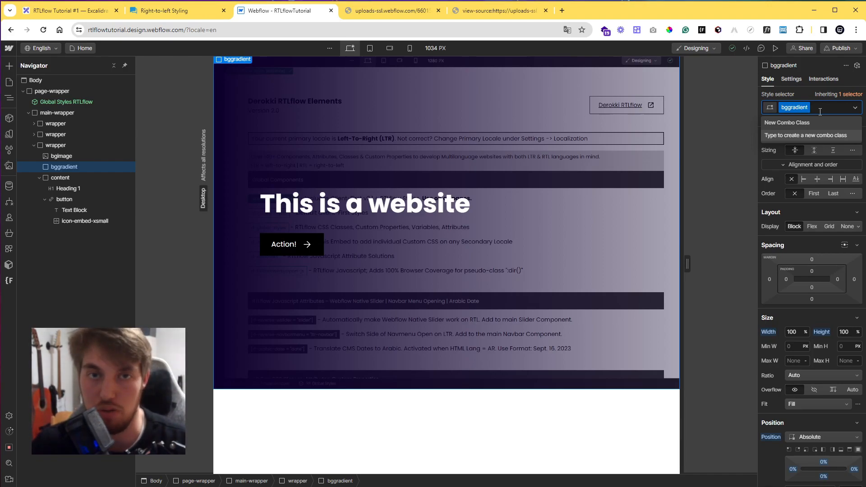
{"action": "type", "text": "rtl"}
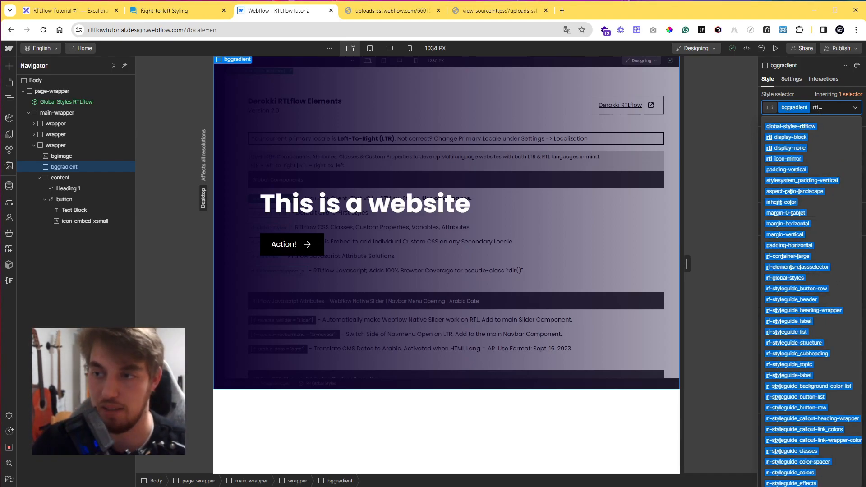
{"action": "type", "text": "_"}
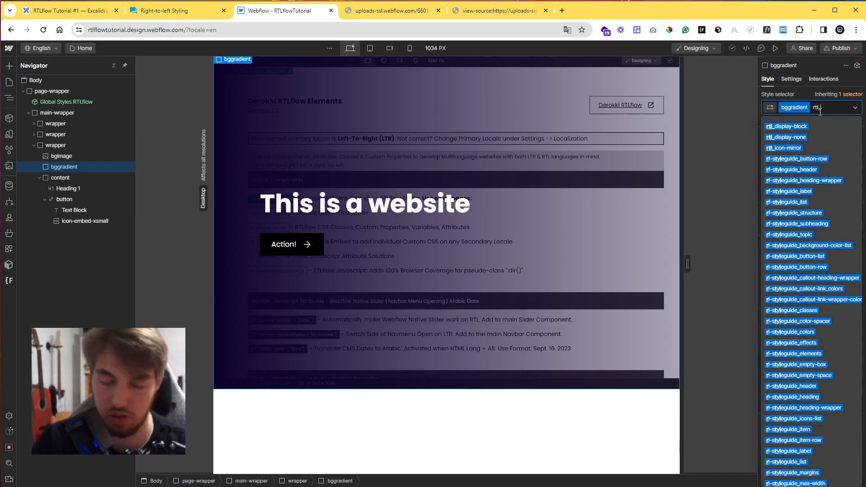
{"action": "type", "text": "icon-"}
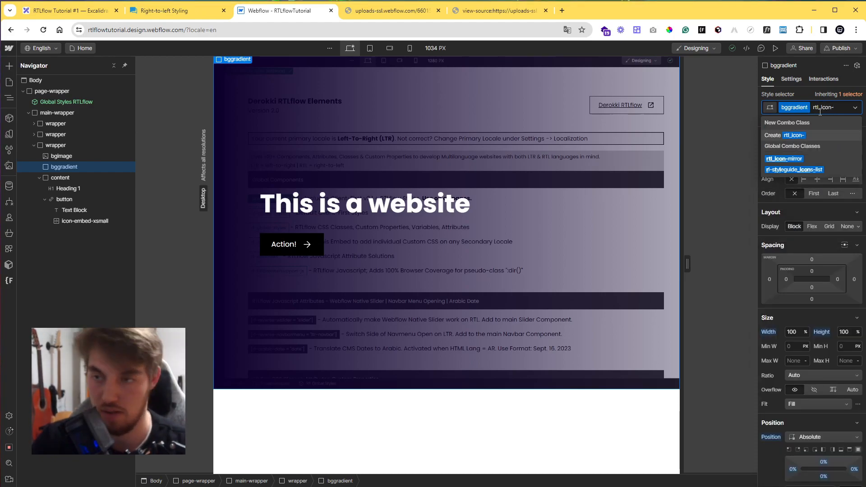
{"action": "key", "text": "BackSpace"}
{"action": "key", "text": "BackSpace"}
{"action": "key", "text": "BackSpace"}
{"action": "key", "text": "BackSpace"}
{"action": "key", "text": "BackSpace"}
{"action": "key", "text": "BackSpace"}
{"action": "key", "text": "BackSpace"}
{"action": "key", "text": "BackSpace"}
{"action": "key", "text": "BackSpace"}
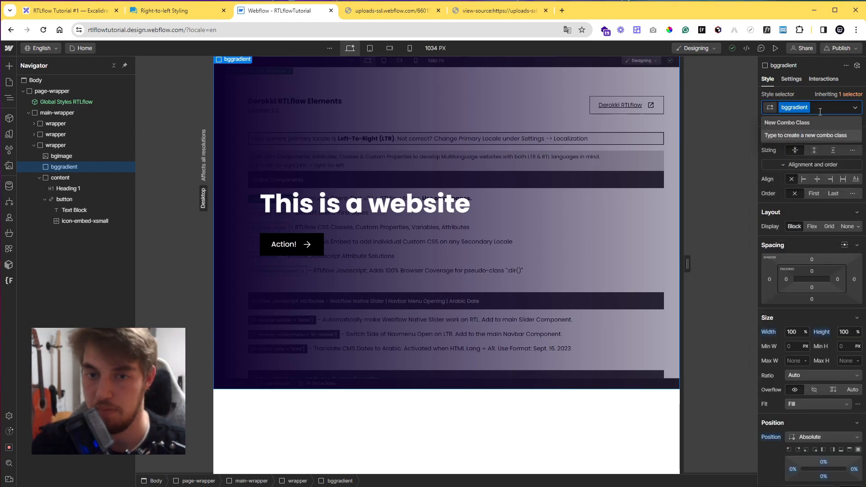
{"action": "key", "text": "Return"}
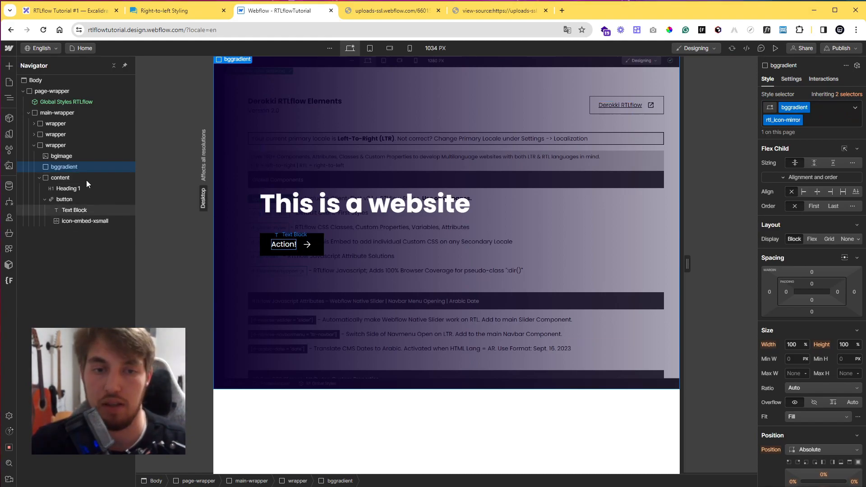
Switch to the Arabic locale to check the hero, then return to English.
{"action": "left_click", "coordinate": [47, 50]}
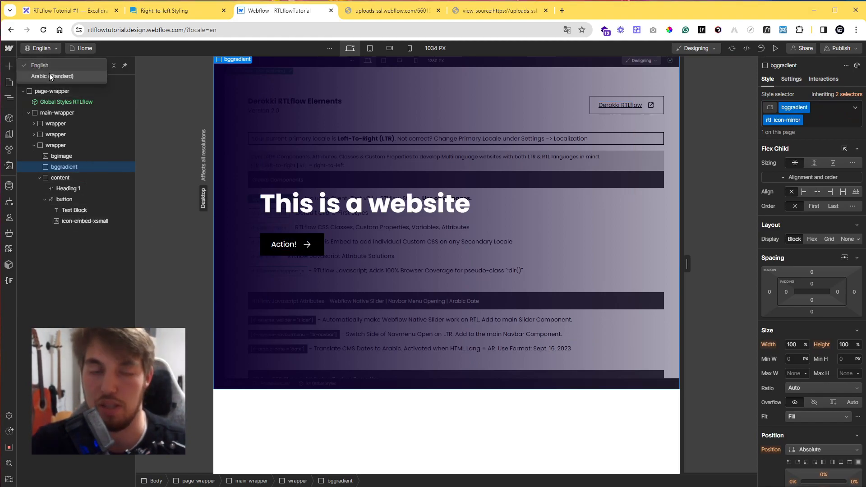
{"action": "left_click", "coordinate": [49, 73]}
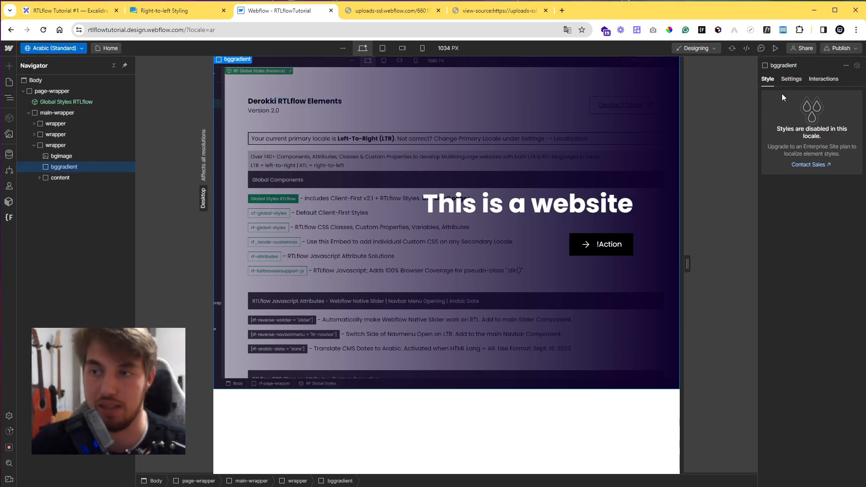
{"action": "left_click", "coordinate": [789, 82]}
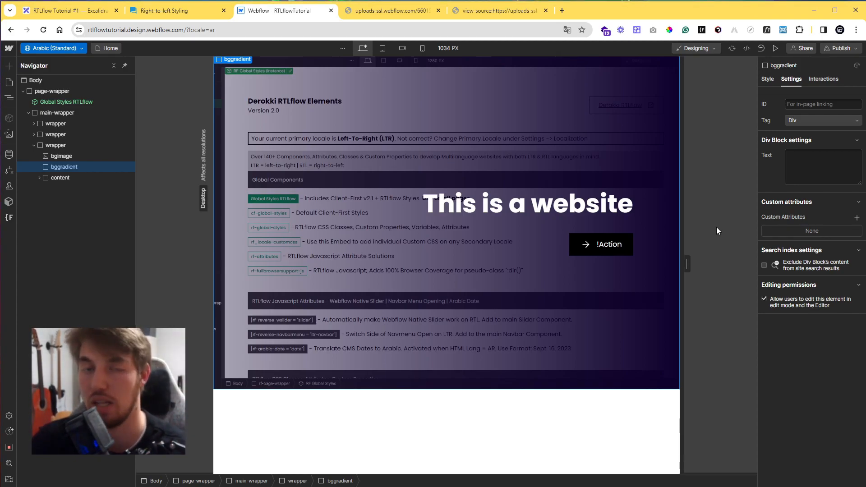
{"action": "left_click", "coordinate": [75, 51]}
{"action": "left_click", "coordinate": [72, 66]}
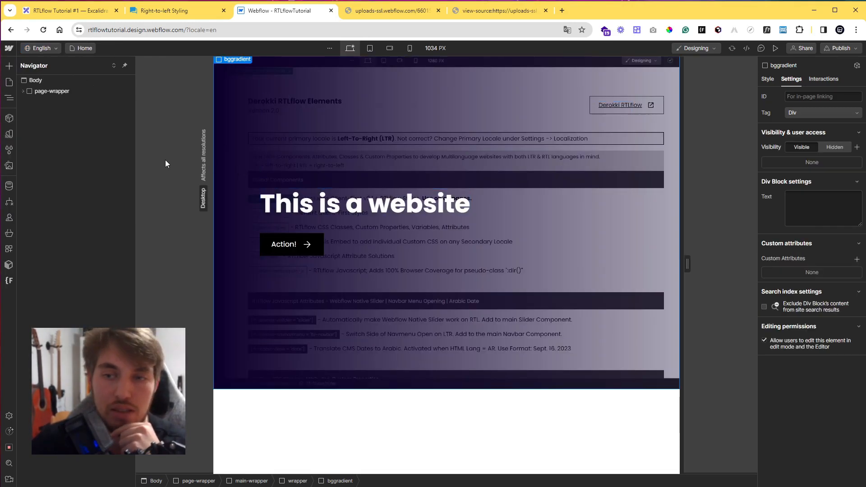
Remove the rtl_icon-mirror combo class from the bggradient element.
{"action": "left_click", "coordinate": [22, 94]}
{"action": "left_click", "coordinate": [234, 122]}
{"action": "left_click", "coordinate": [224, 125]}
{"action": "left_click", "coordinate": [769, 80]}
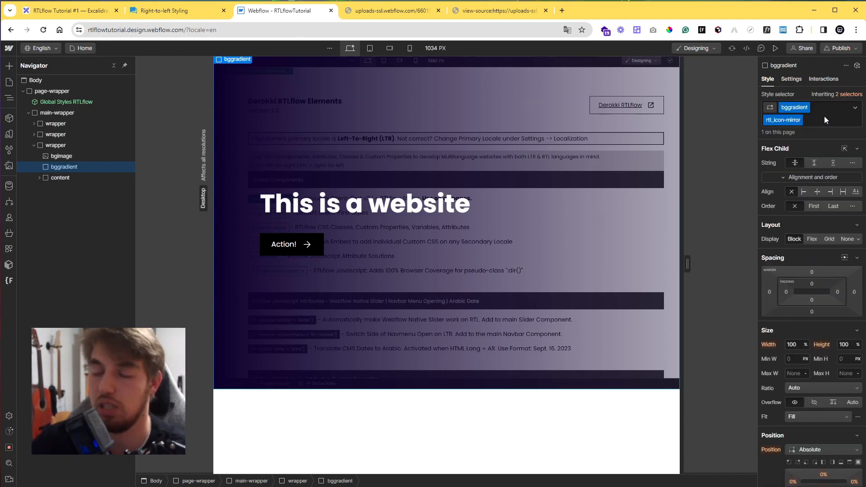
{"action": "left_click", "coordinate": [822, 121]}
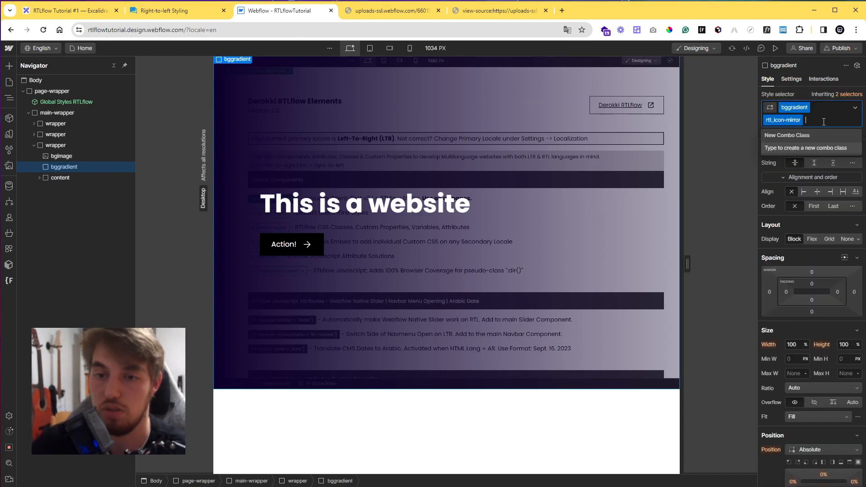
{"action": "key", "text": "BackSpace"}
{"action": "key", "text": "Escape"}
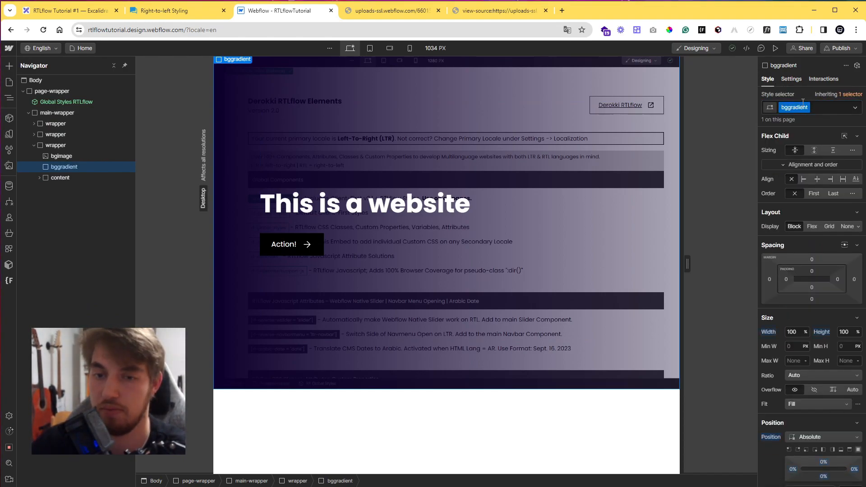
Add the custom attribute rf-rtl with value icon-mirror to the bggradient element.
{"action": "left_click", "coordinate": [797, 79]}
{"action": "left_click", "coordinate": [856, 261]}
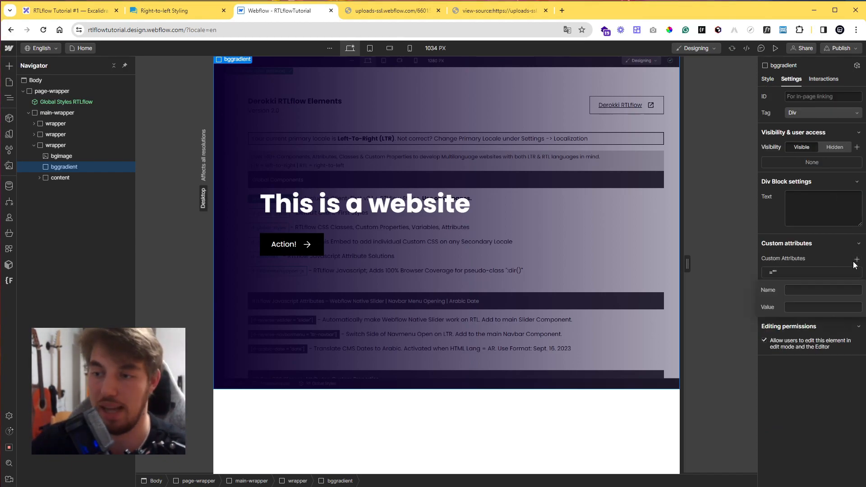
{"action": "type", "text": "rf-rtl"}
{"action": "key", "text": "Tab"}
{"action": "type", "text": "icon-mirror"}
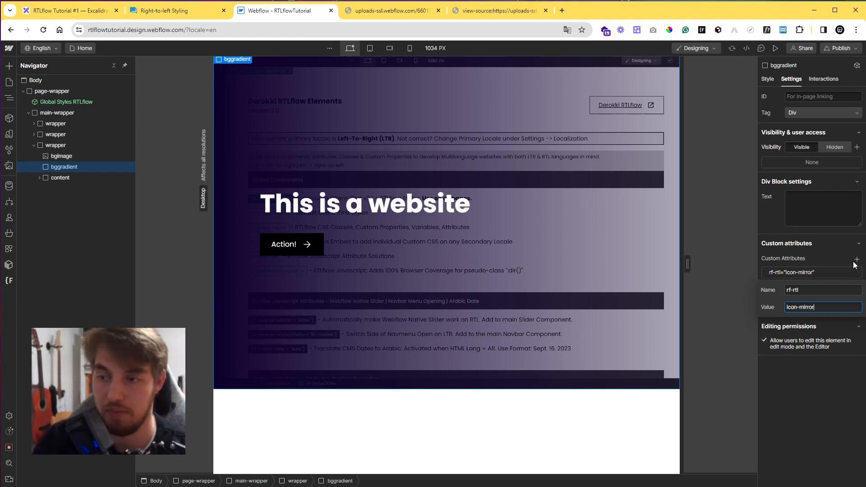
{"action": "key", "text": "Return"}
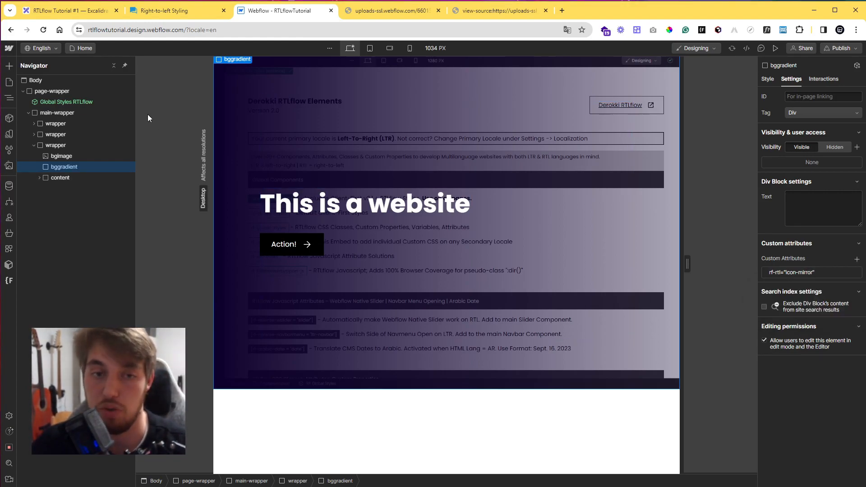
Temporarily add a dir attribute with value rtl to the Body, then clear and delete it.
{"action": "left_click", "coordinate": [82, 81]}
{"action": "left_click", "coordinate": [857, 111]}
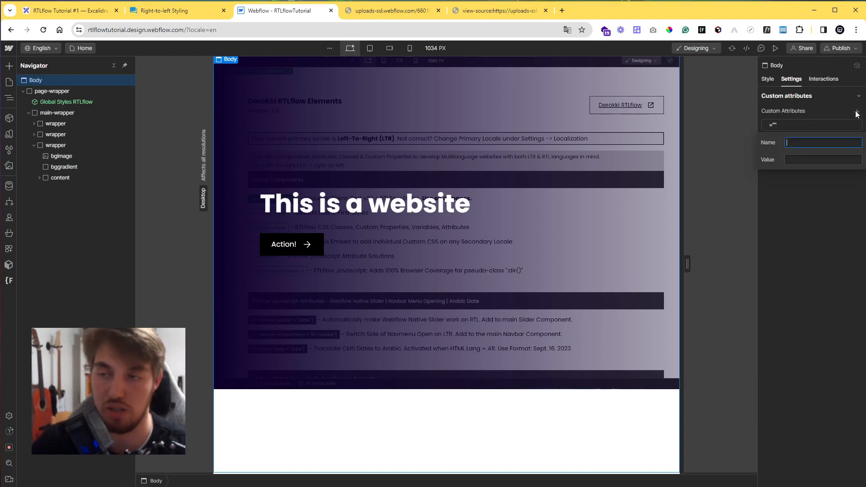
{"action": "type", "text": "dir"}
{"action": "key", "text": "Tab"}
{"action": "type", "text": "rtl"}
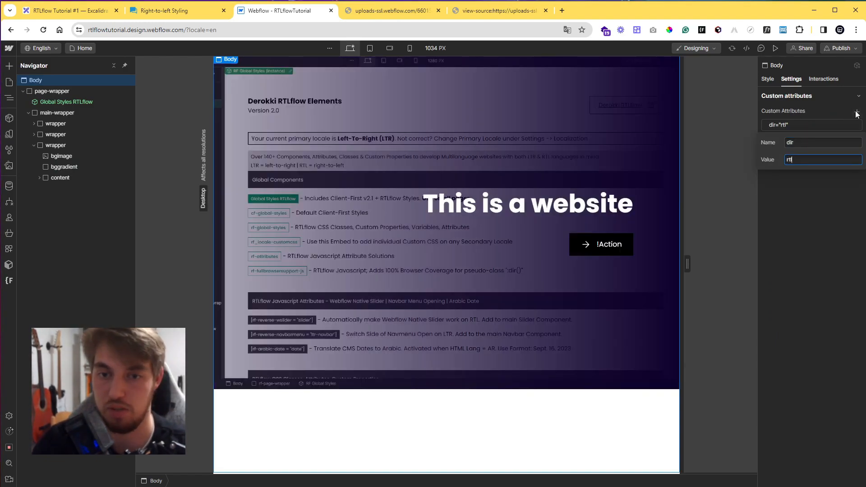
{"action": "key", "text": "BackSpace"}
{"action": "key", "text": "BackSpace"}
{"action": "key", "text": "BackSpace"}
{"action": "left_click", "coordinate": [820, 112]}
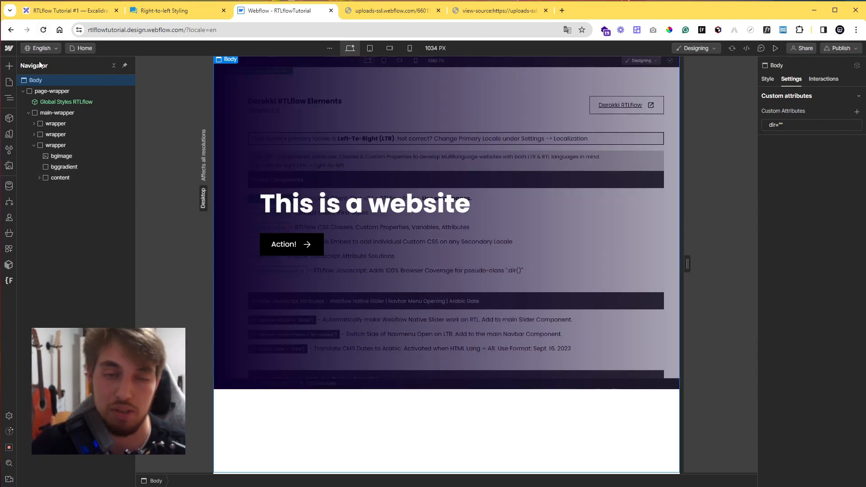
{"action": "left_click", "coordinate": [857, 125]}
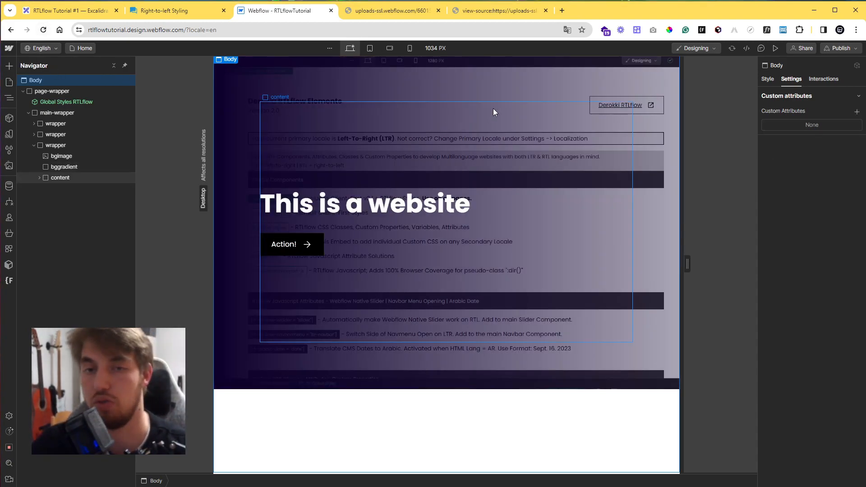
Rename the arrow icon embed's class to button-arrow, then undo the rename.
{"action": "left_click", "coordinate": [308, 245]}
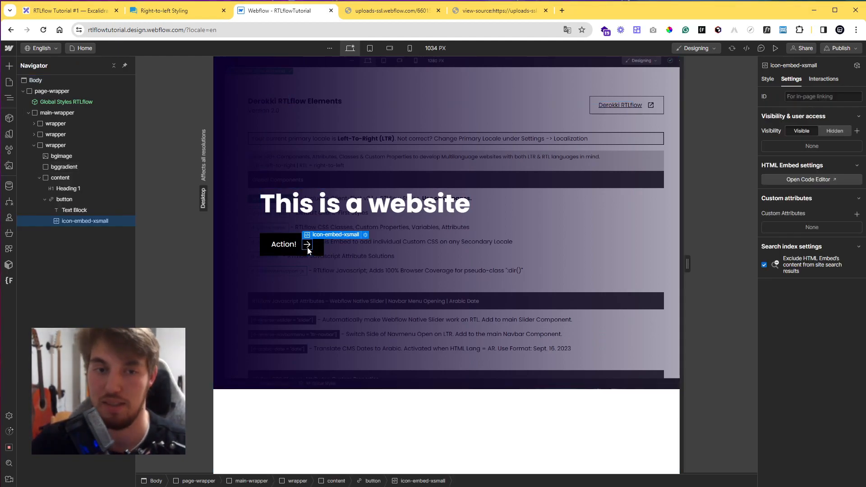
{"action": "left_click", "coordinate": [773, 80]}
{"action": "type", "text": "button-"}
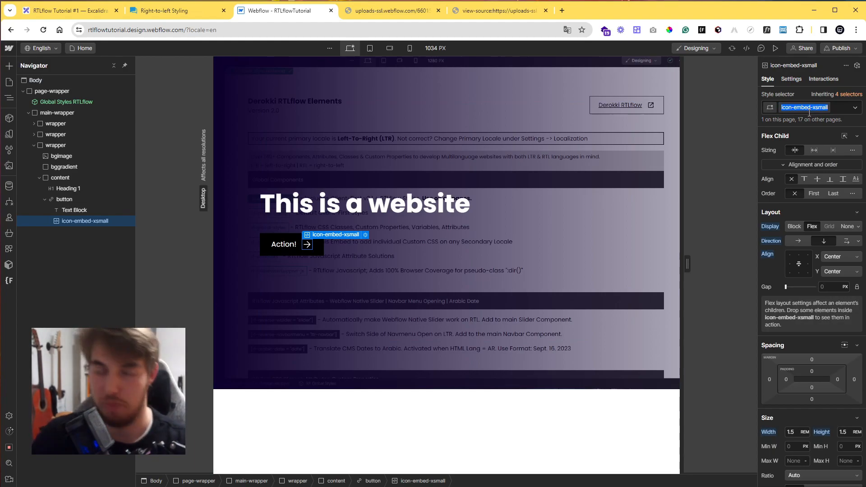
{"action": "type", "text": "arrow"}
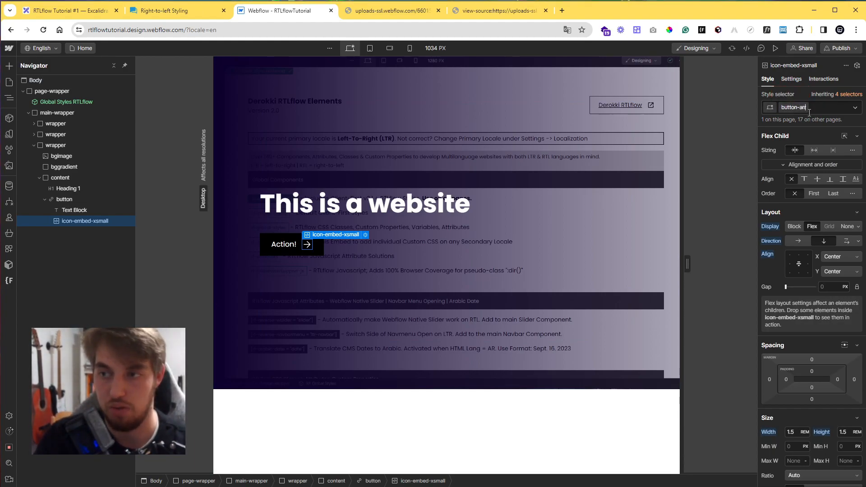
{"action": "key", "text": "Return"}
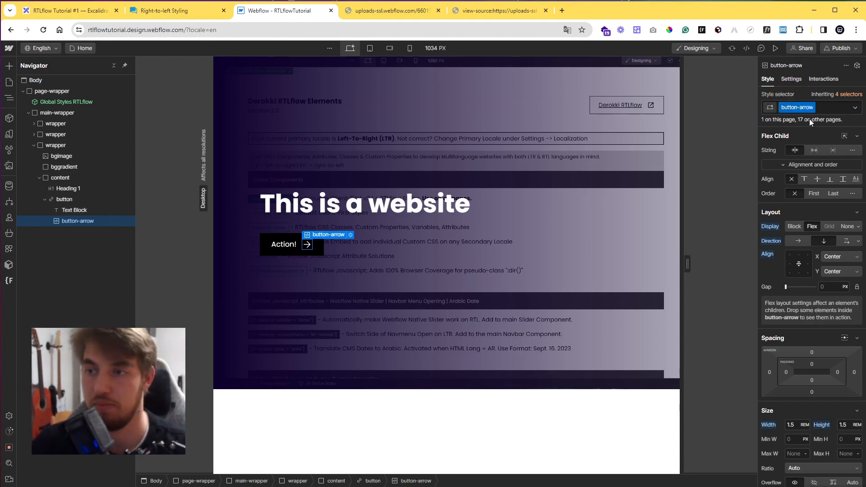
{"action": "key", "text": "ctrl+z"}
Duplicate the icon embed's class and name the copy button-arrow.
{"action": "left_click", "coordinate": [827, 106]}
{"action": "left_click", "coordinate": [813, 129]}
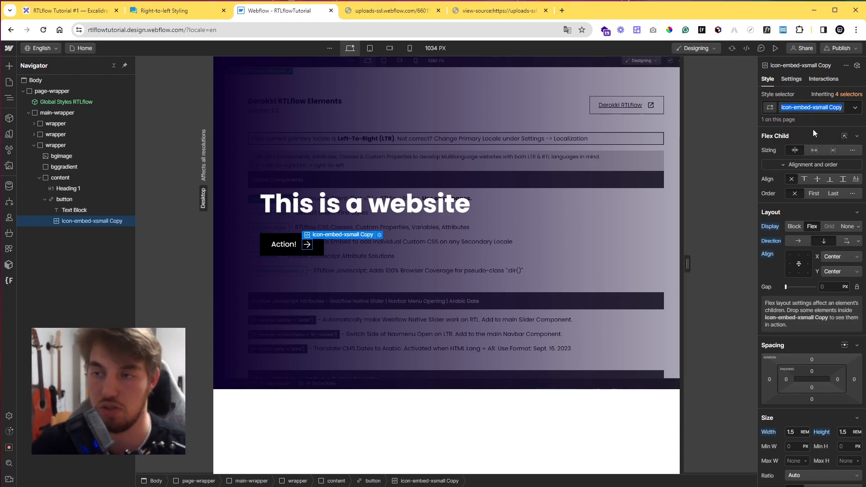
{"action": "type", "text": "button-arrow"}
{"action": "key", "text": "Return"}
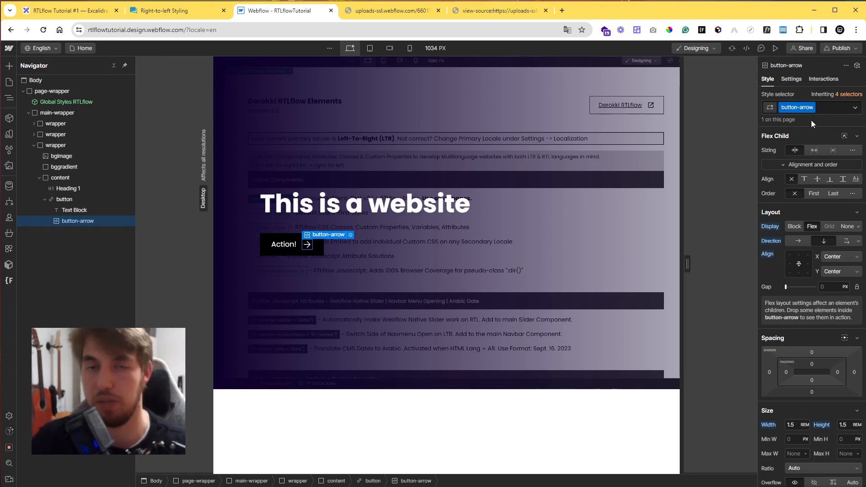
Add a custom property transform with value scaleX(-1) to the button-arrow class.
{"action": "double_click", "coordinate": [797, 111]}
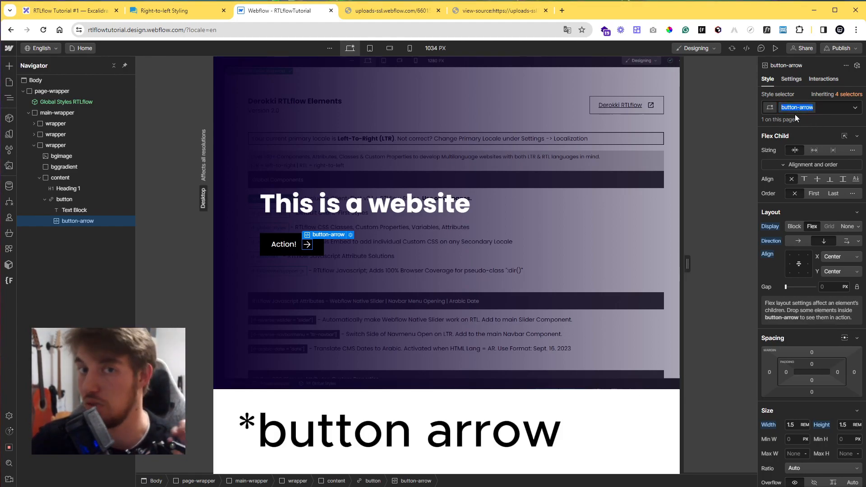
{"action": "scroll", "coordinate": [805, 238], "scroll_direction": "down", "scroll_amount": 10}
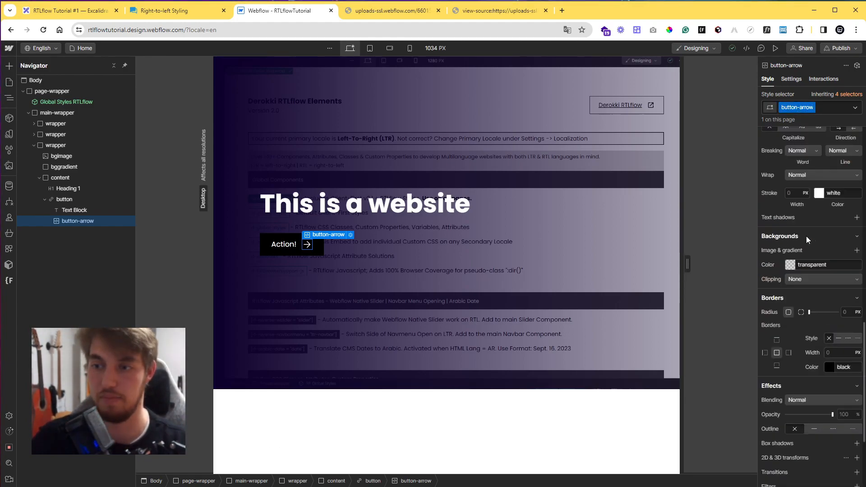
{"action": "left_click", "coordinate": [781, 430]}
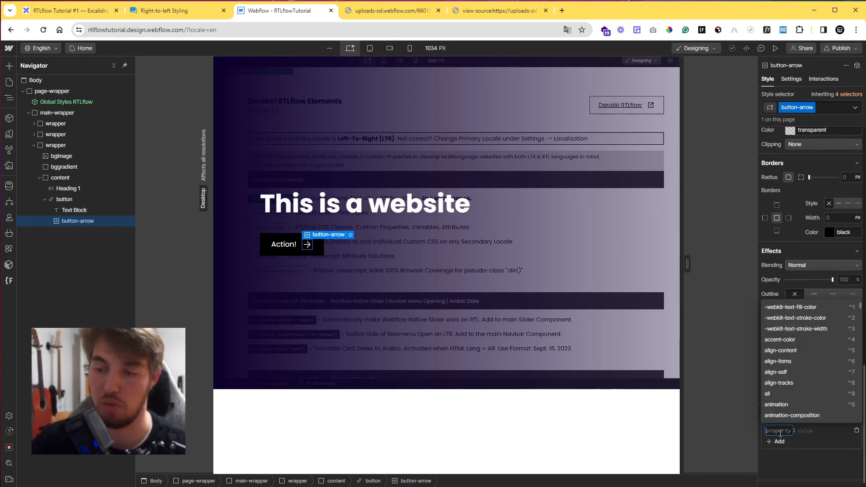
{"action": "type", "text": "transform"}
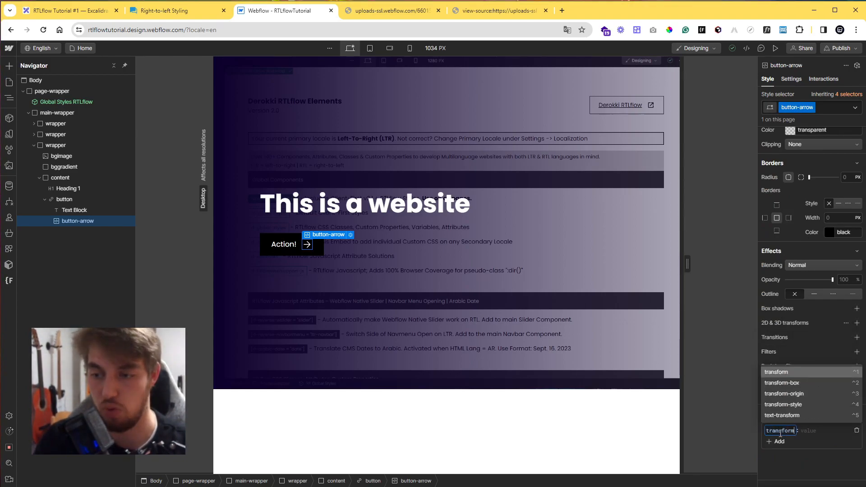
{"action": "key", "text": "Return"}
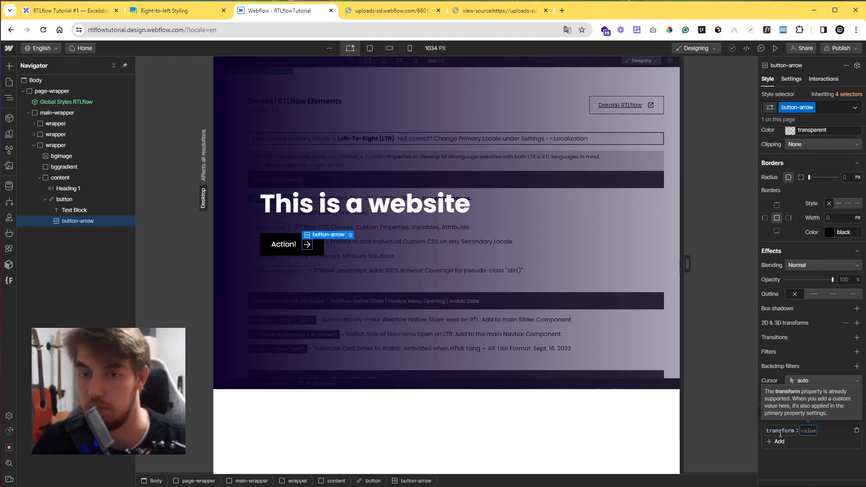
{"action": "type", "text": "scale"}
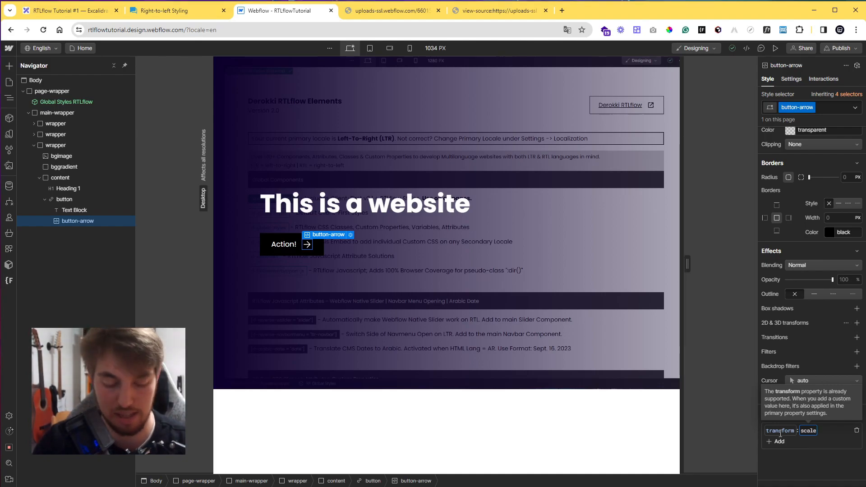
{"action": "type", "text": "X(-1"}
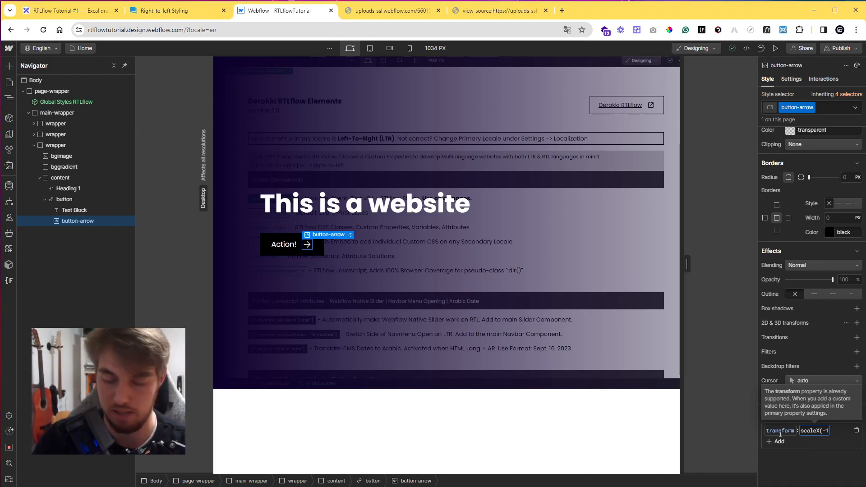
{"action": "key", "text": "Return"}
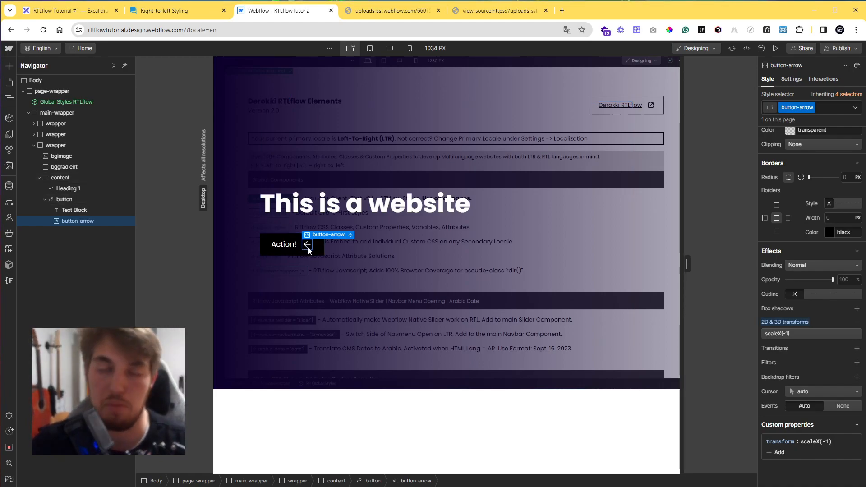
Change the button-arrow class's custom transform value to var(--rtl-icon-mirror).
{"action": "left_click", "coordinate": [822, 442]}
{"action": "key", "text": "ctrl+a"}
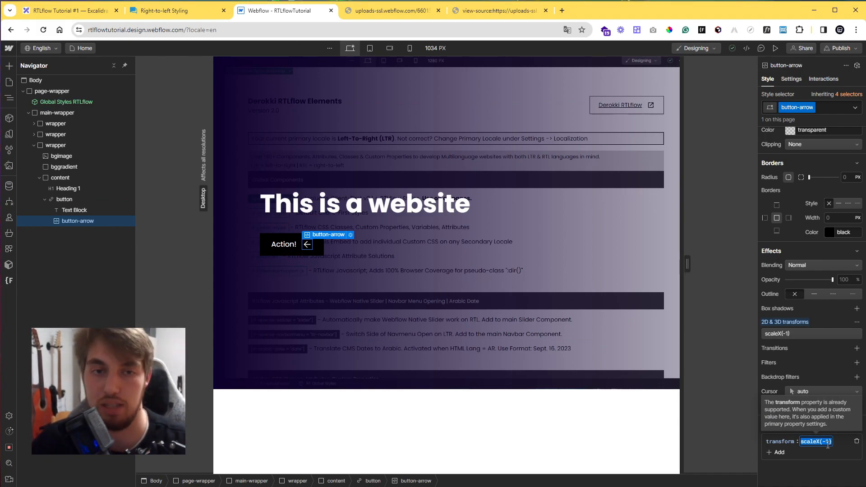
{"action": "type", "text": "var(-"}
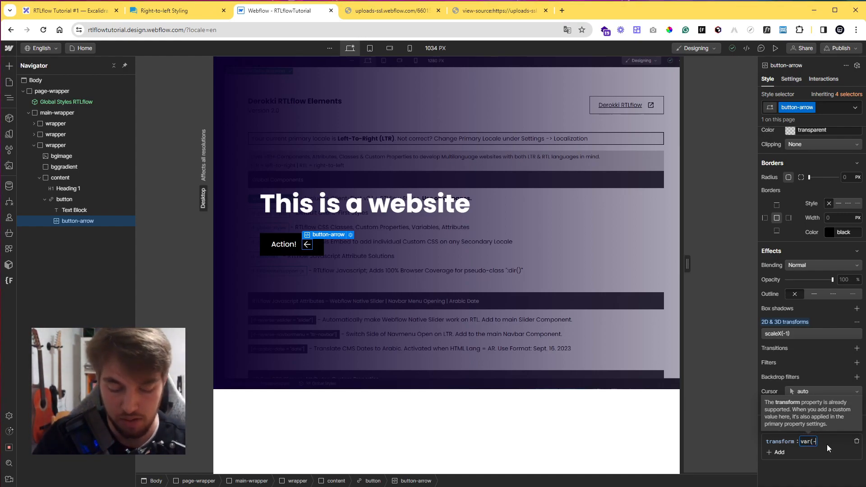
{"action": "type", "text": "-rtl-icon-mi"}
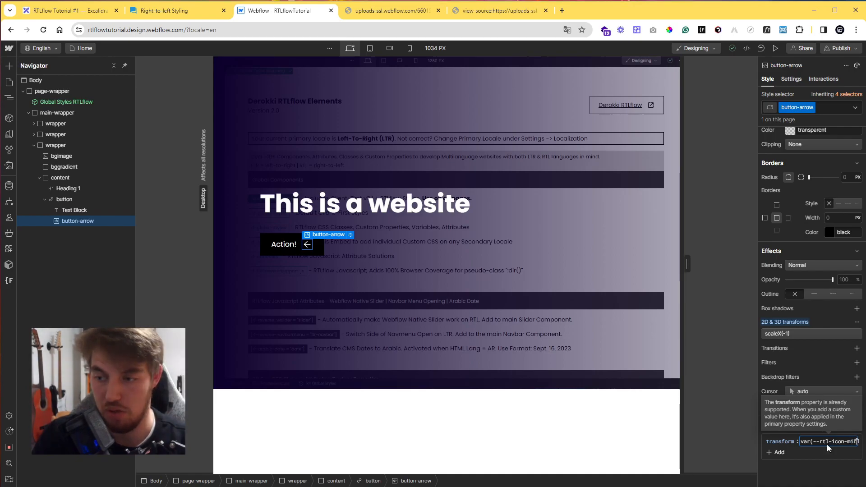
{"action": "type", "text": "rror"}
{"action": "key", "text": "Return"}
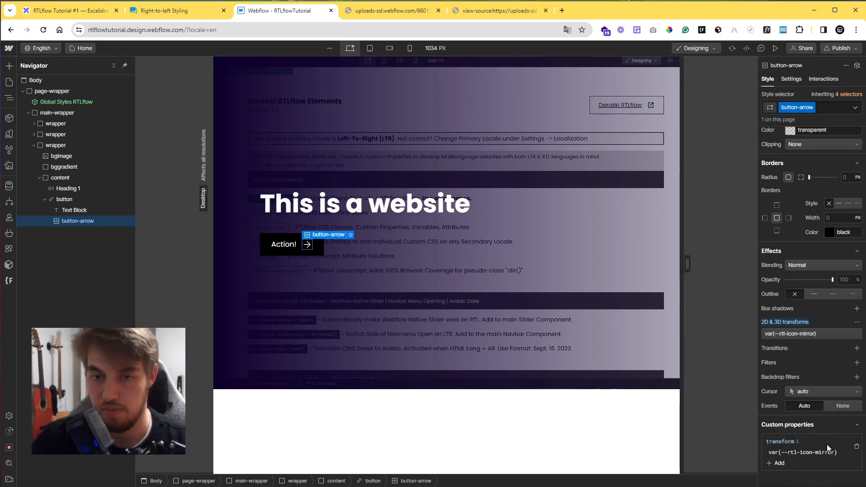
Preview the page in the Arabic (Standard) locale, then switch back to English.
{"action": "scroll", "coordinate": [806, 444], "scroll_direction": "down", "scroll_amount": 1}
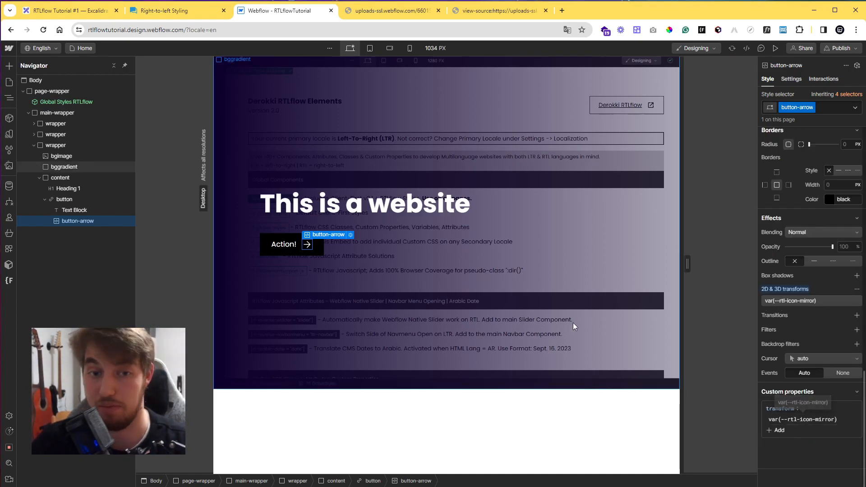
{"action": "left_click", "coordinate": [796, 81]}
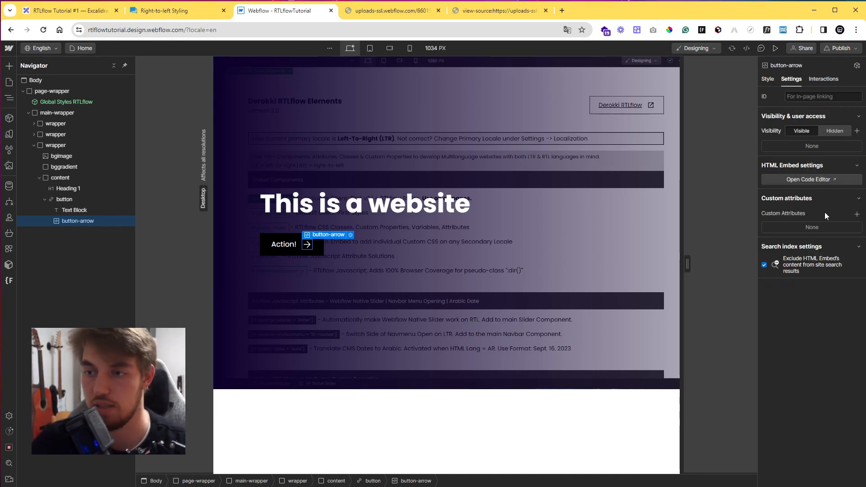
{"action": "left_click", "coordinate": [768, 79]}
{"action": "scroll", "coordinate": [817, 222], "scroll_direction": "down", "scroll_amount": 10}
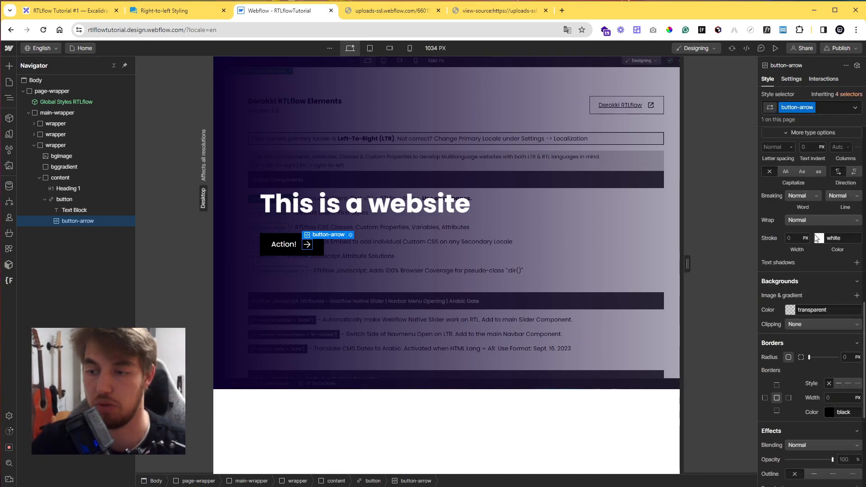
{"action": "left_click", "coordinate": [52, 50]}
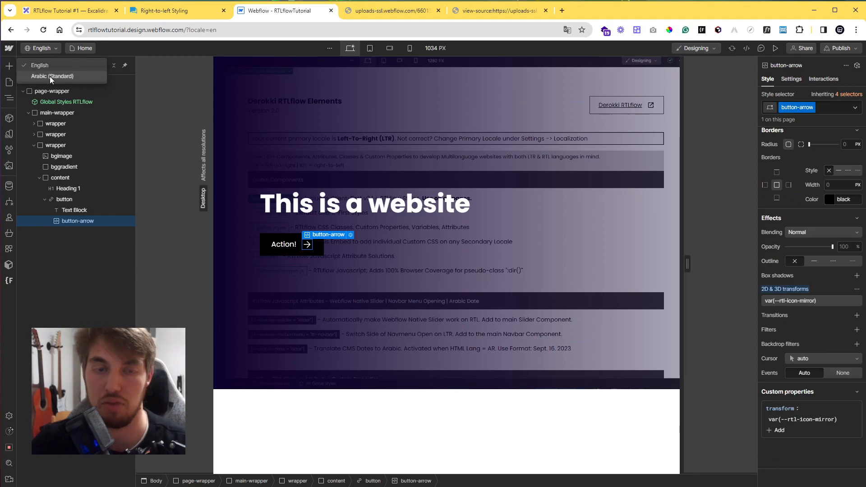
{"action": "left_click", "coordinate": [50, 76]}
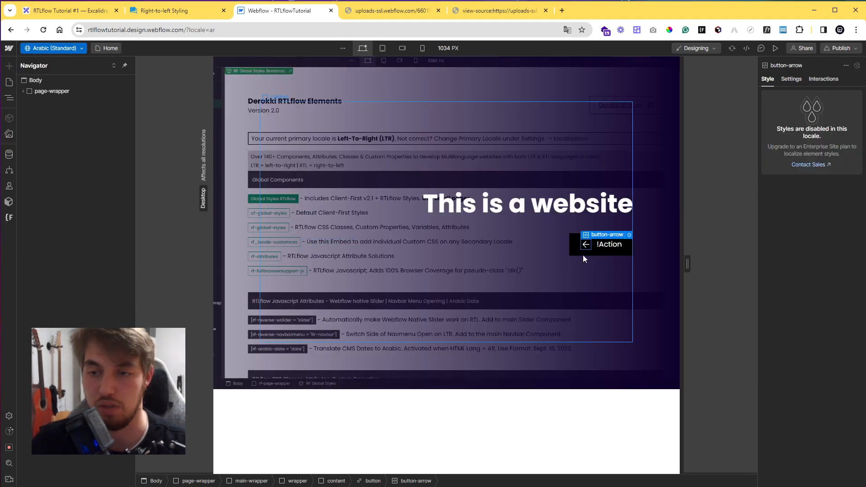
{"action": "left_click", "coordinate": [52, 48]}
{"action": "left_click", "coordinate": [49, 64]}
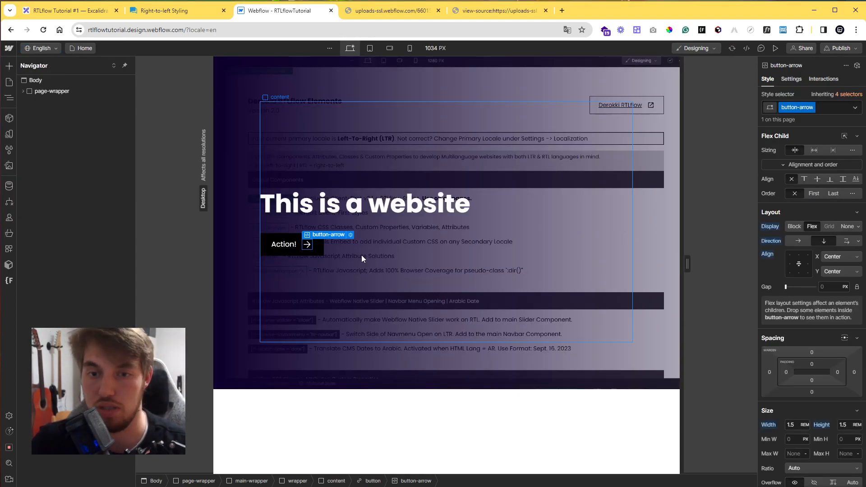
Duplicate the button twice, then select the Body and open its element settings.
{"action": "left_click", "coordinate": [317, 251]}
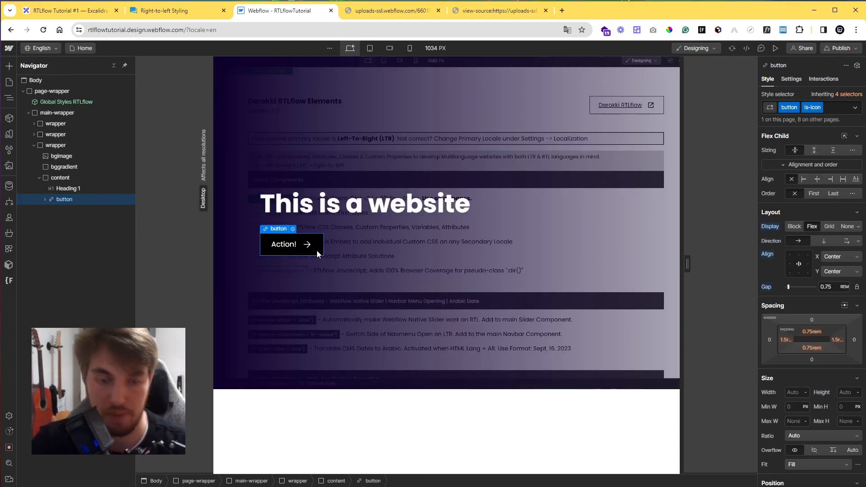
{"action": "left_click", "coordinate": [216, 126]}
{"action": "left_click", "coordinate": [717, 80]}
{"action": "left_click", "coordinate": [791, 79]}
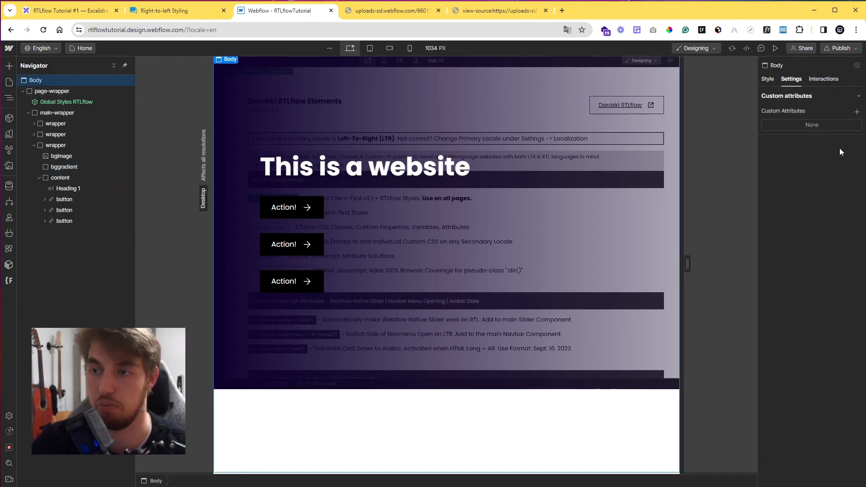
Temporarily add a dir attribute with value rtl to the Body, then delete it.
{"action": "left_click", "coordinate": [857, 112]}
{"action": "type", "text": "dir"}
{"action": "key", "text": "Tab"}
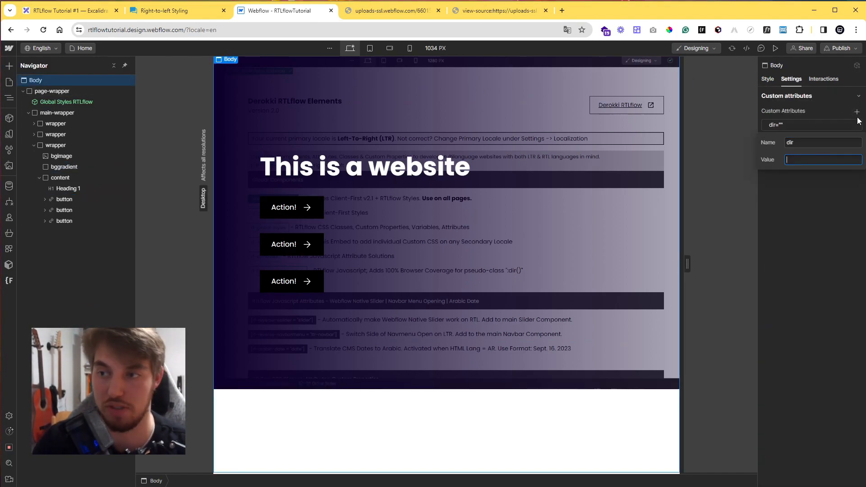
{"action": "type", "text": "rtl"}
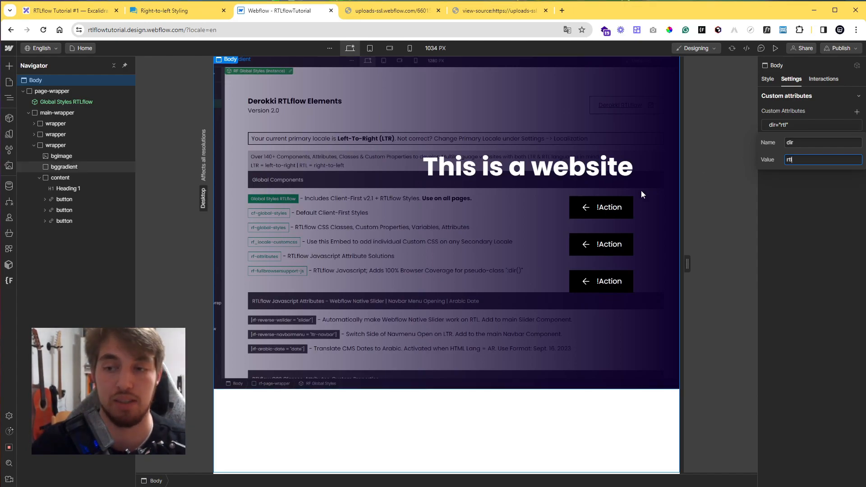
{"action": "left_click", "coordinate": [848, 125]}
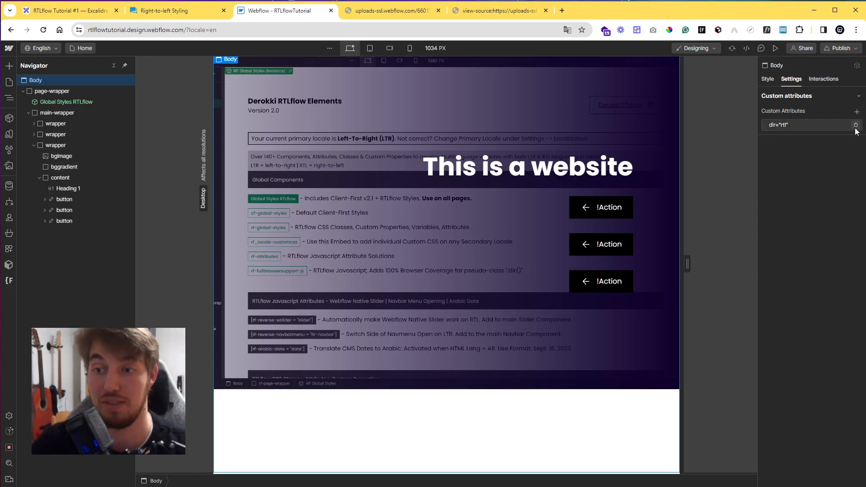
{"action": "left_click", "coordinate": [855, 125]}
On the first button's icon, delete the transform custom property and add the rtl_icon-mirror combo class.
{"action": "left_click", "coordinate": [768, 79]}
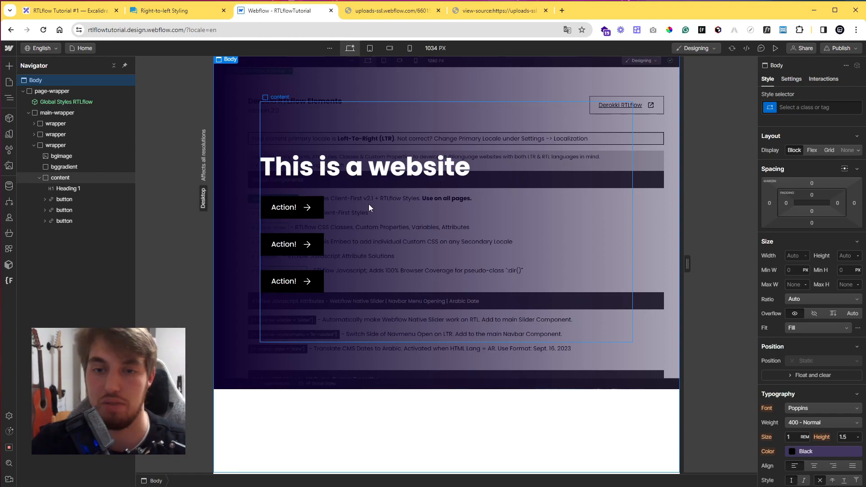
{"action": "left_click", "coordinate": [308, 209]}
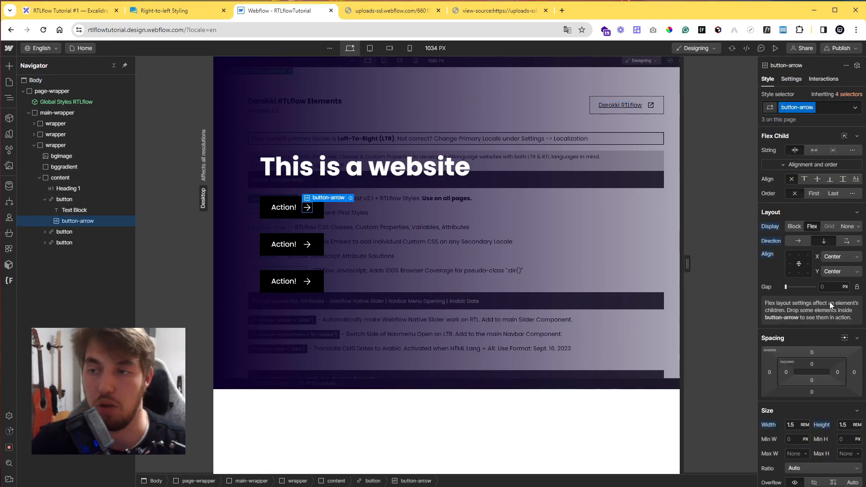
{"action": "scroll", "coordinate": [830, 302], "scroll_direction": "down", "scroll_amount": 10}
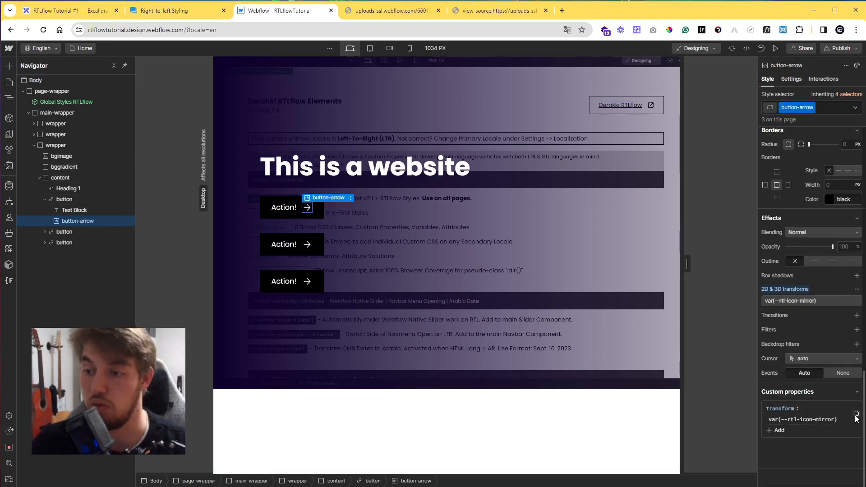
{"action": "left_click", "coordinate": [857, 414]}
{"action": "left_click", "coordinate": [823, 107]}
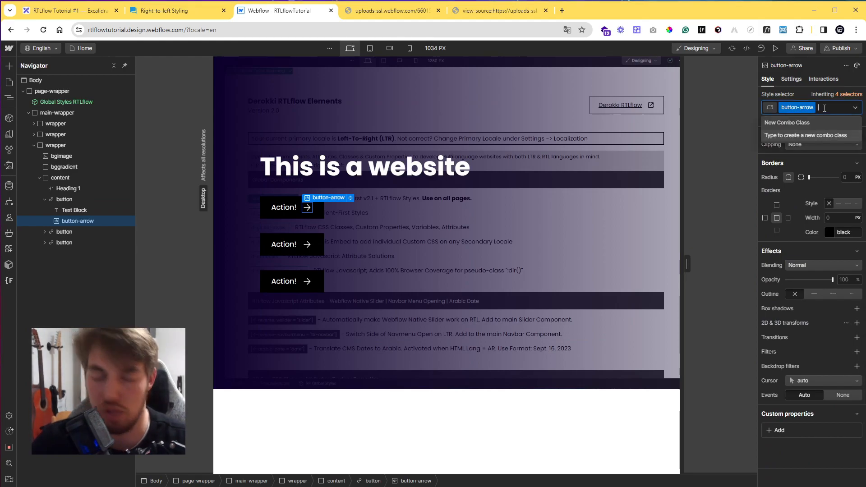
{"action": "type", "text": "rtl"}
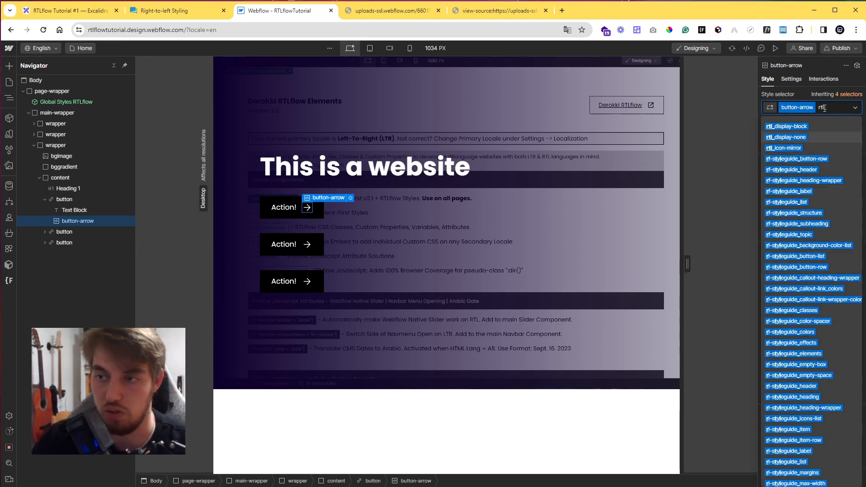
{"action": "key", "text": "Escape"}
Temporarily add a dir attribute with value rtl to the Body, then clear and delete it.
{"action": "left_click", "coordinate": [36, 80]}
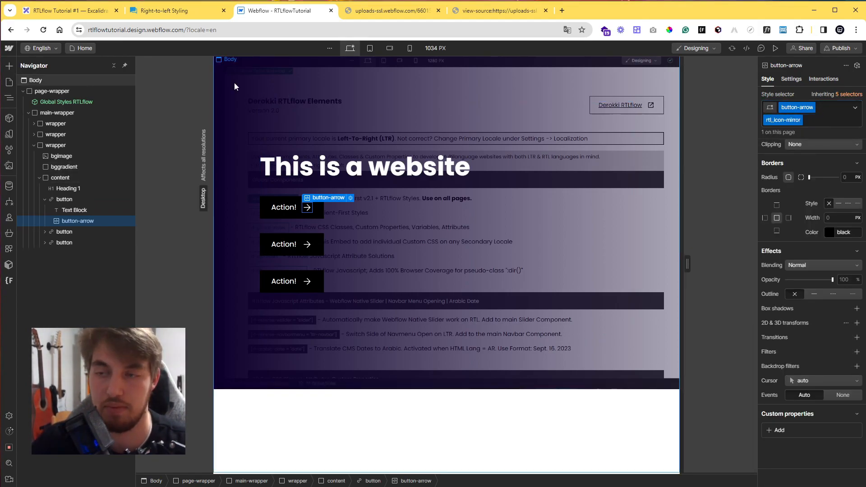
{"action": "left_click", "coordinate": [789, 80]}
{"action": "left_click", "coordinate": [858, 111]}
{"action": "type", "text": "dlr"}
{"action": "key", "text": "Tab"}
{"action": "type", "text": "rtl"}
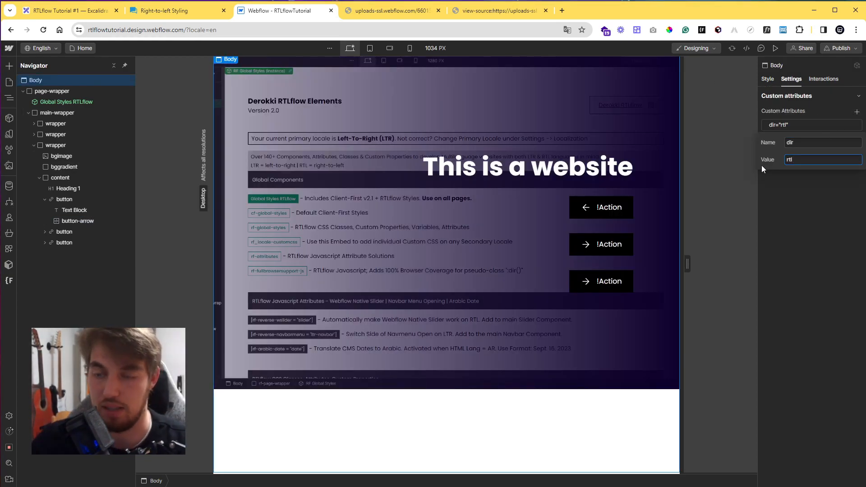
{"action": "key", "text": "BackSpace"}
{"action": "key", "text": "BackSpace"}
{"action": "key", "text": "BackSpace"}
{"action": "left_click", "coordinate": [832, 197]}
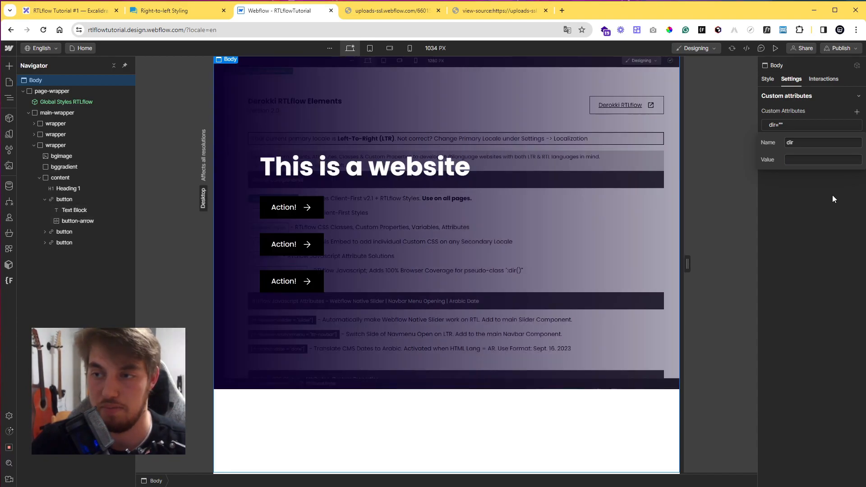
{"action": "left_click", "coordinate": [857, 125]}
{"action": "left_click", "coordinate": [768, 81]}
Open the code editor of the rf-global-styles embed inside the Global Styles RTLflow component.
{"action": "left_click", "coordinate": [306, 209]}
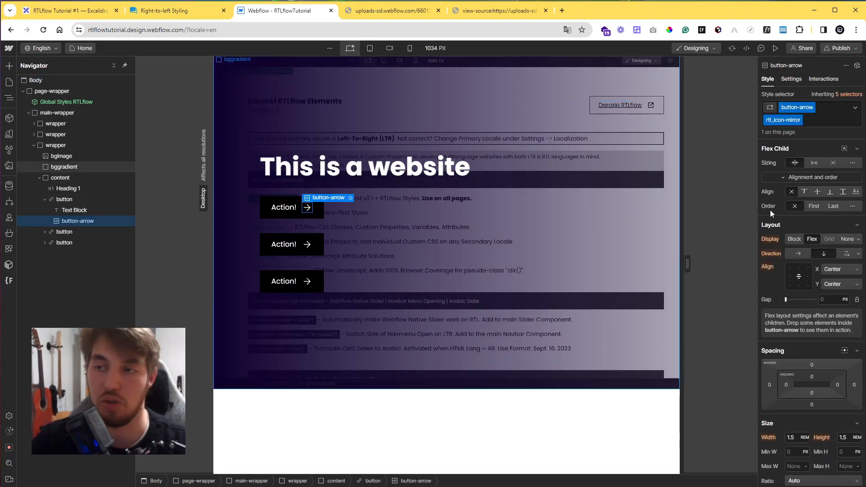
{"action": "scroll", "coordinate": [792, 362], "scroll_direction": "down", "scroll_amount": 10}
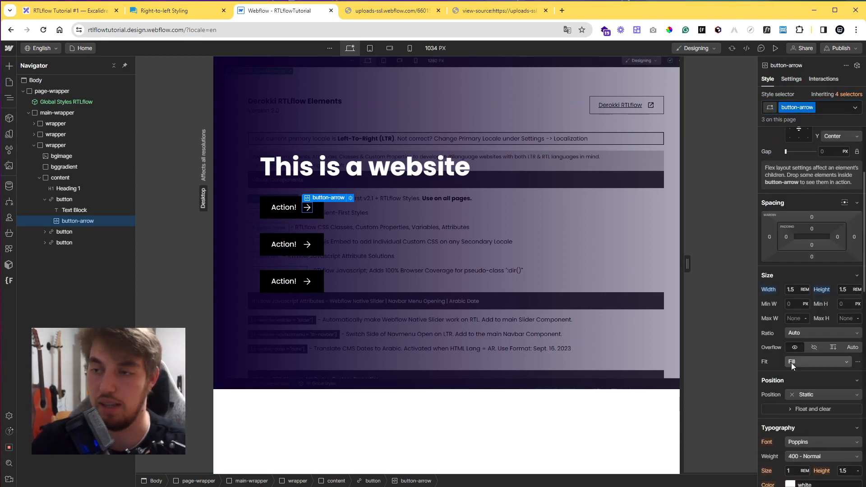
{"action": "double_click", "coordinate": [94, 102]}
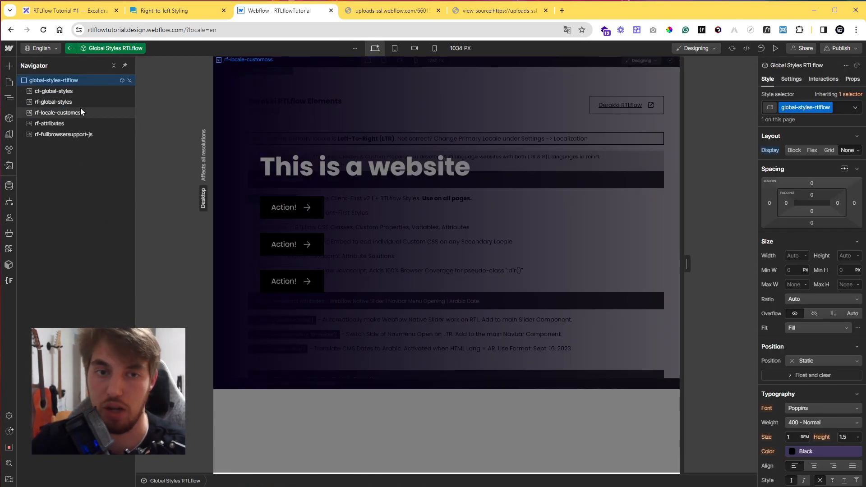
{"action": "left_click", "coordinate": [79, 104]}
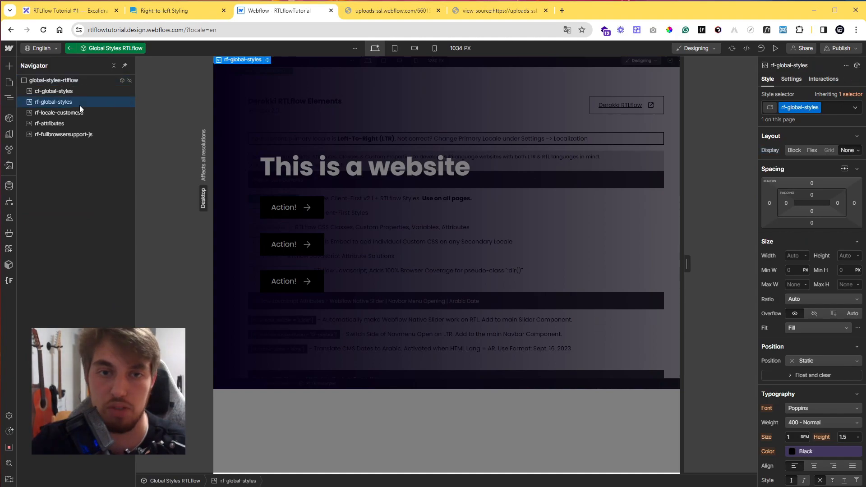
{"action": "left_click", "coordinate": [269, 61]}
Examine the RTLflow Tools icon-mirror CSS rules in the embed code.
{"action": "scroll", "coordinate": [423, 251], "scroll_direction": "up", "scroll_amount": 15}
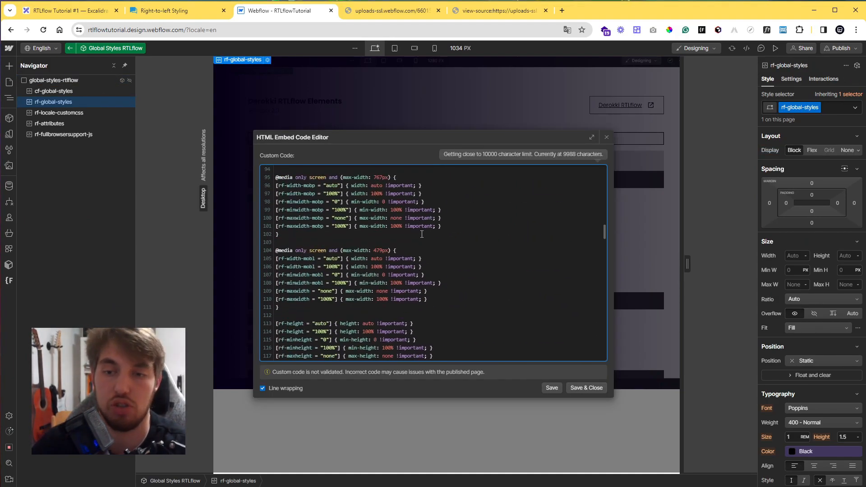
{"action": "scroll", "coordinate": [423, 251], "scroll_direction": "up", "scroll_amount": 6}
{"action": "scroll", "coordinate": [423, 254], "scroll_direction": "down", "scroll_amount": 5}
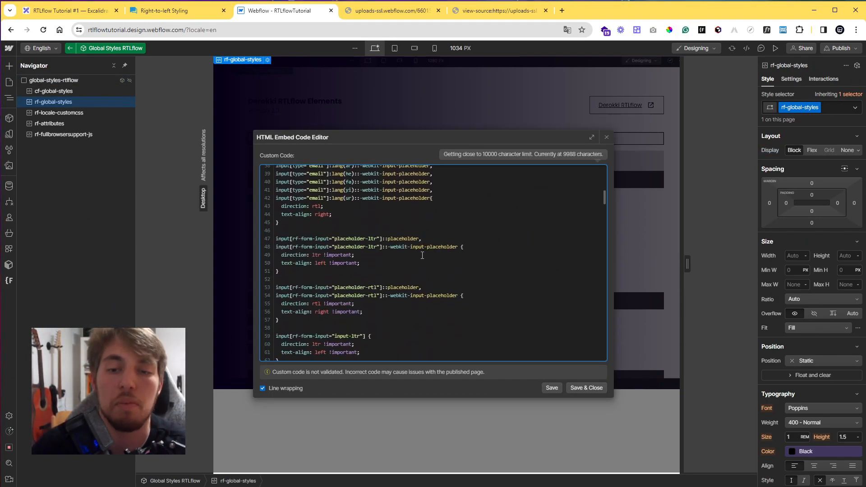
{"action": "scroll", "coordinate": [422, 256], "scroll_direction": "down", "scroll_amount": 5}
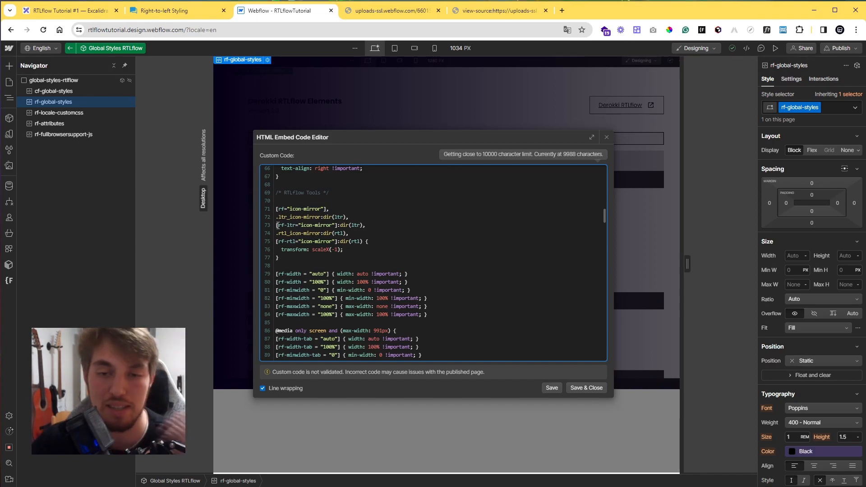
{"action": "left_click_drag", "start_coordinate": [277, 235], "coordinate": [357, 236]}
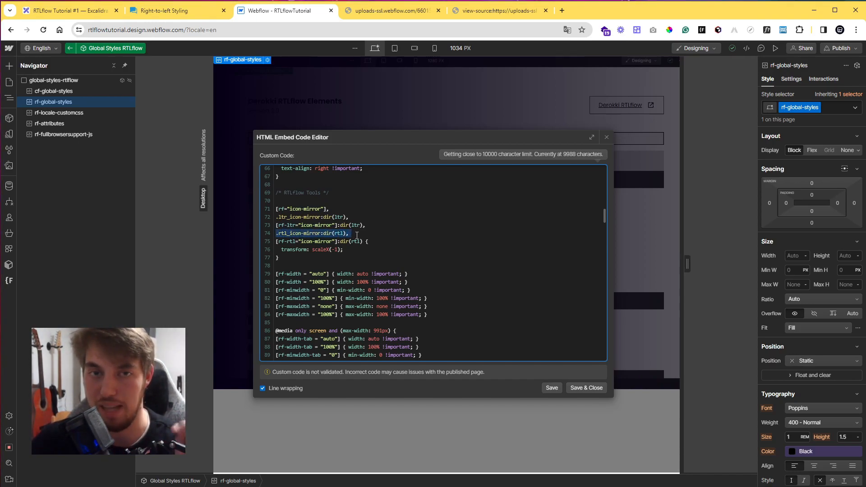
{"action": "left_click", "coordinate": [277, 233]}
{"action": "left_click_drag", "start_coordinate": [277, 234], "coordinate": [348, 235]}
{"action": "left_click_drag", "start_coordinate": [281, 250], "coordinate": [342, 251]}
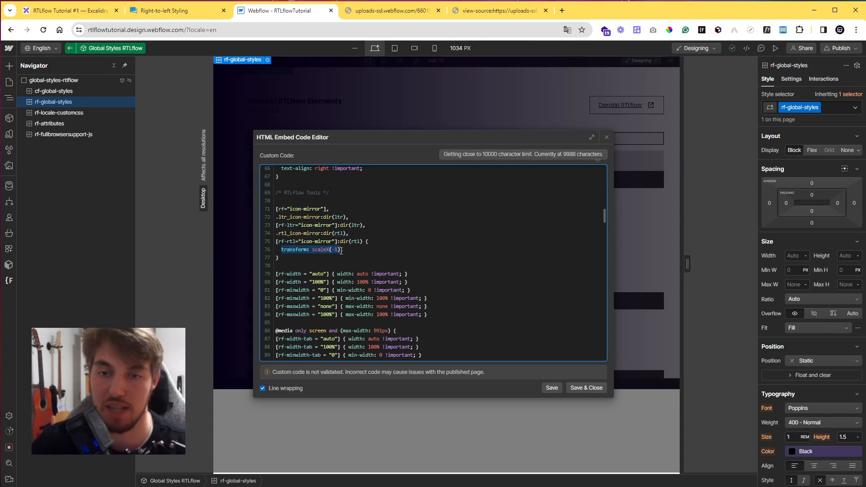
{"action": "left_click_drag", "start_coordinate": [276, 242], "coordinate": [363, 242]}
{"action": "left_click", "coordinate": [362, 241]}
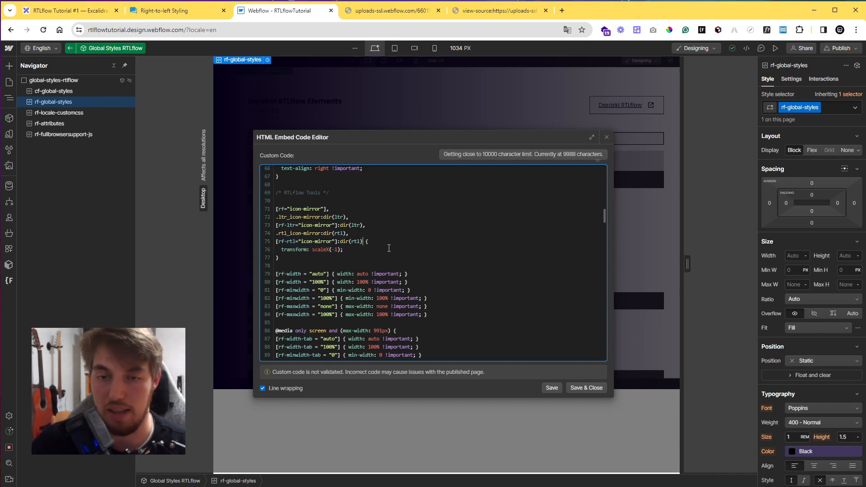
{"action": "left_click_drag", "start_coordinate": [278, 218], "coordinate": [346, 218]}
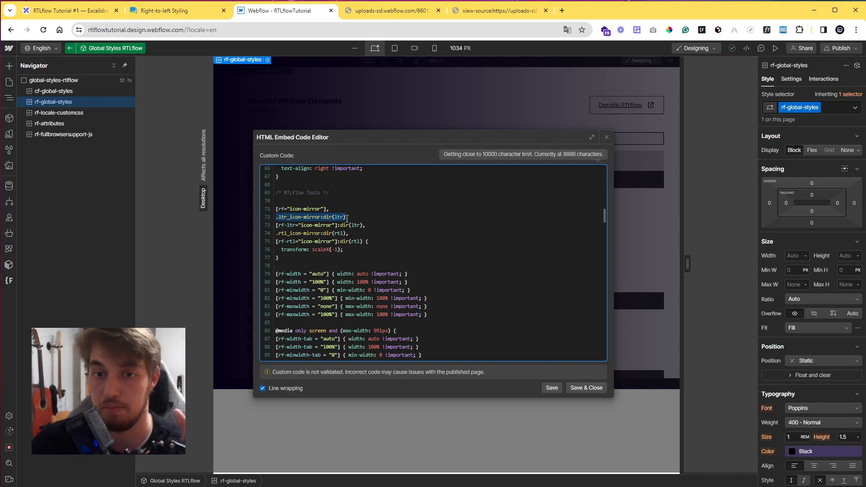
{"action": "left_click", "coordinate": [346, 218]}
{"action": "scroll", "coordinate": [420, 246], "scroll_direction": "down", "scroll_amount": 20}
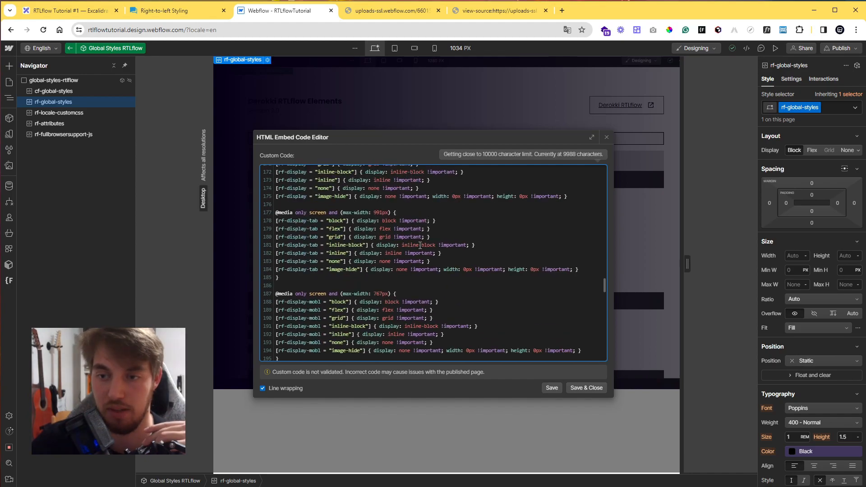
Examine the rtl-icon-mirror and ltr-icon-mirror variables in the :root, dir rtl and dir ltr rules of the embed code, then close the editor.
{"action": "scroll", "coordinate": [420, 246], "scroll_direction": "down", "scroll_amount": 3}
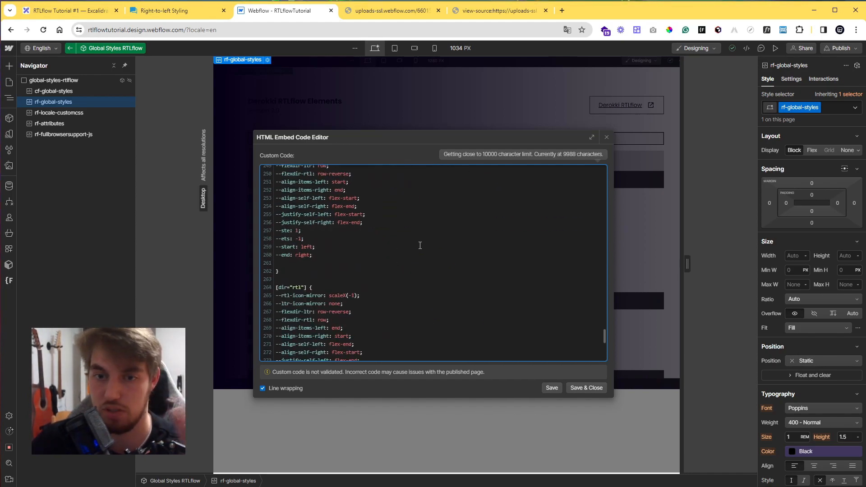
{"action": "scroll", "coordinate": [404, 252], "scroll_direction": "down", "scroll_amount": 2}
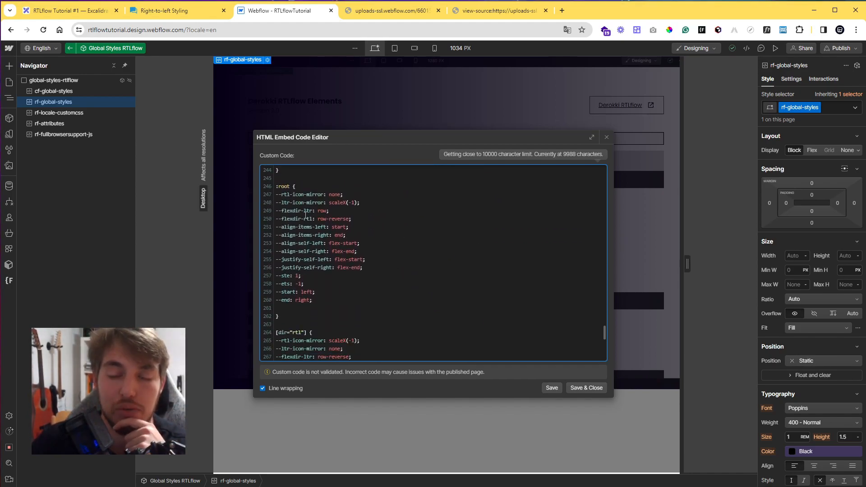
{"action": "left_click_drag", "start_coordinate": [275, 195], "coordinate": [342, 196]}
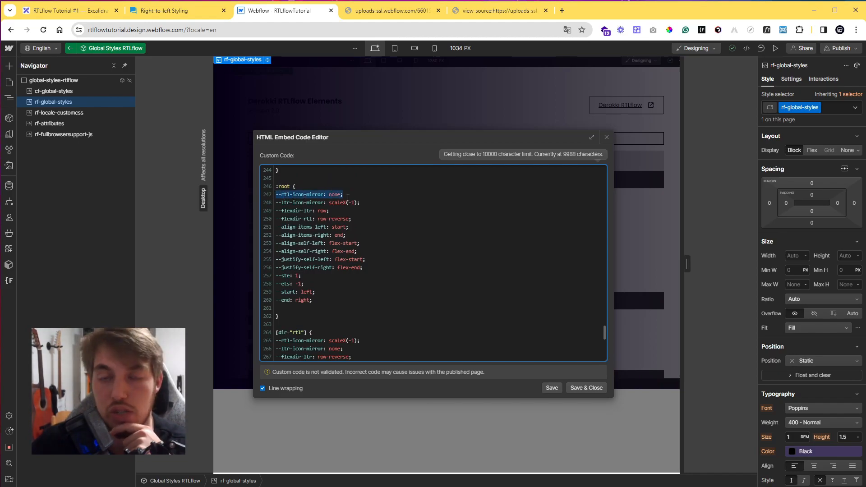
{"action": "left_click", "coordinate": [285, 198]}
{"action": "left_click_drag", "start_coordinate": [276, 195], "coordinate": [343, 195]}
{"action": "left_click", "coordinate": [343, 195]}
{"action": "scroll", "coordinate": [356, 195], "scroll_direction": "down", "scroll_amount": 4}
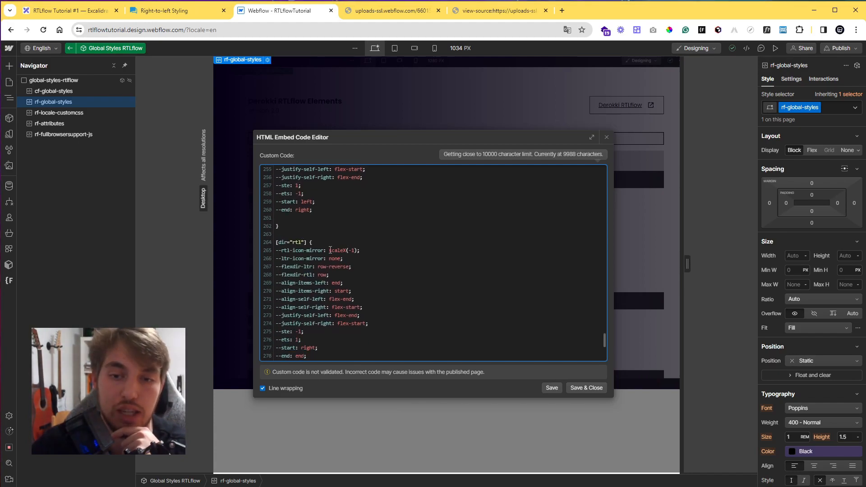
{"action": "left_click_drag", "start_coordinate": [345, 250], "coordinate": [355, 250]}
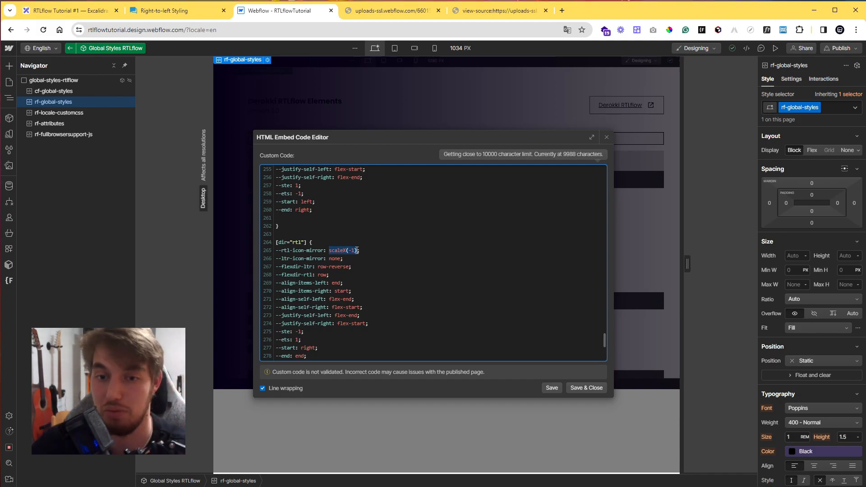
{"action": "scroll", "coordinate": [361, 262], "scroll_direction": "down", "scroll_amount": 6}
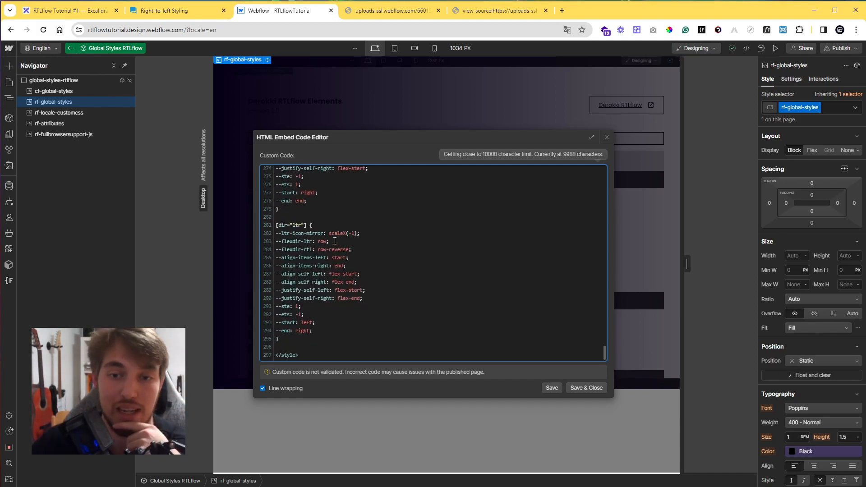
{"action": "scroll", "coordinate": [359, 262], "scroll_direction": "up", "scroll_amount": 3}
{"action": "scroll", "coordinate": [359, 262], "scroll_direction": "down", "scroll_amount": 4}
{"action": "scroll", "coordinate": [357, 271], "scroll_direction": "up", "scroll_amount": 6}
{"action": "scroll", "coordinate": [354, 282], "scroll_direction": "down", "scroll_amount": 3}
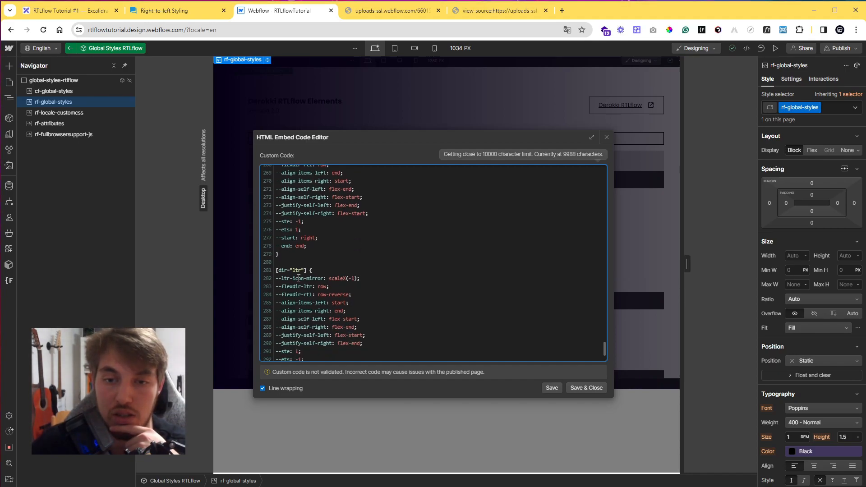
{"action": "scroll", "coordinate": [319, 269], "scroll_direction": "up", "scroll_amount": 4}
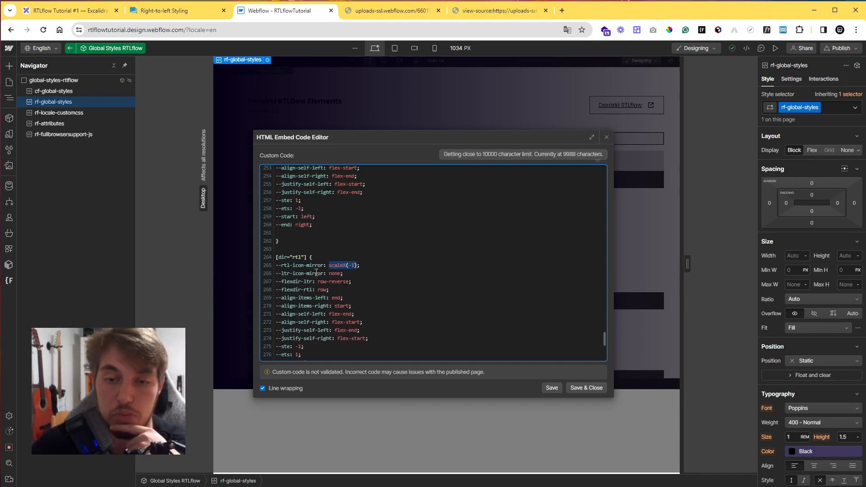
{"action": "scroll", "coordinate": [352, 241], "scroll_direction": "up", "scroll_amount": 1}
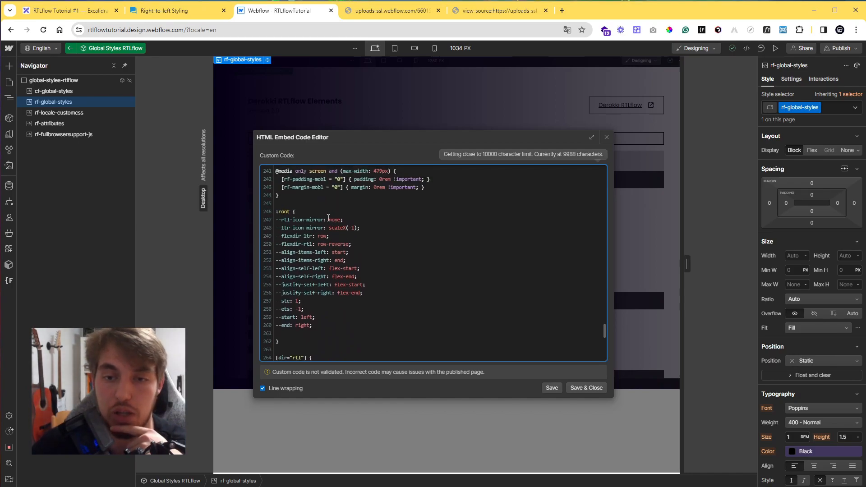
{"action": "double_click", "coordinate": [341, 220]}
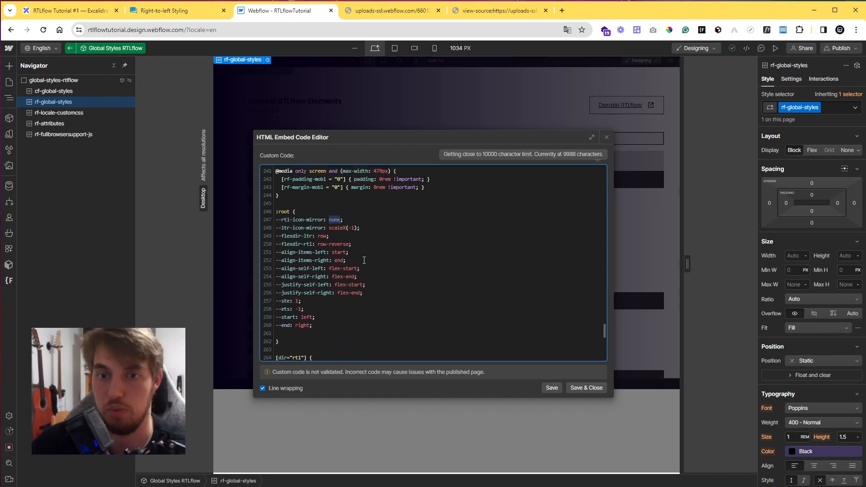
{"action": "scroll", "coordinate": [364, 260], "scroll_direction": "up", "scroll_amount": 20}
{"action": "scroll", "coordinate": [412, 316], "scroll_direction": "up", "scroll_amount": 8}
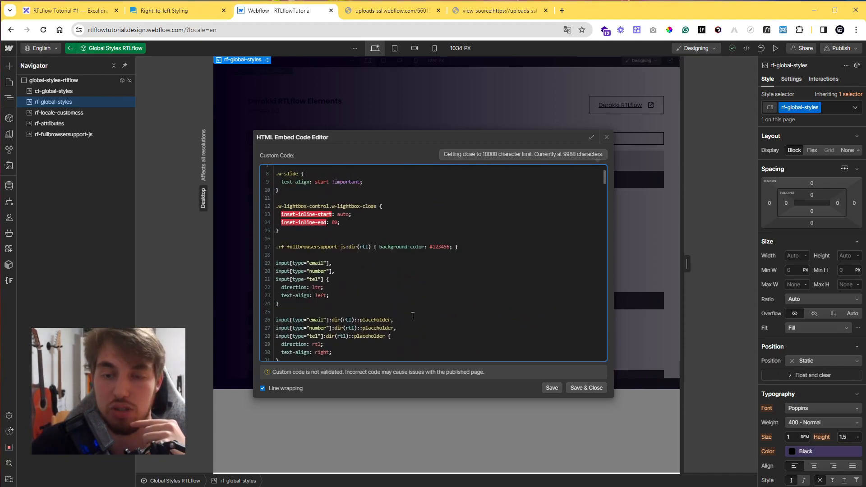
{"action": "left_click", "coordinate": [580, 387]}
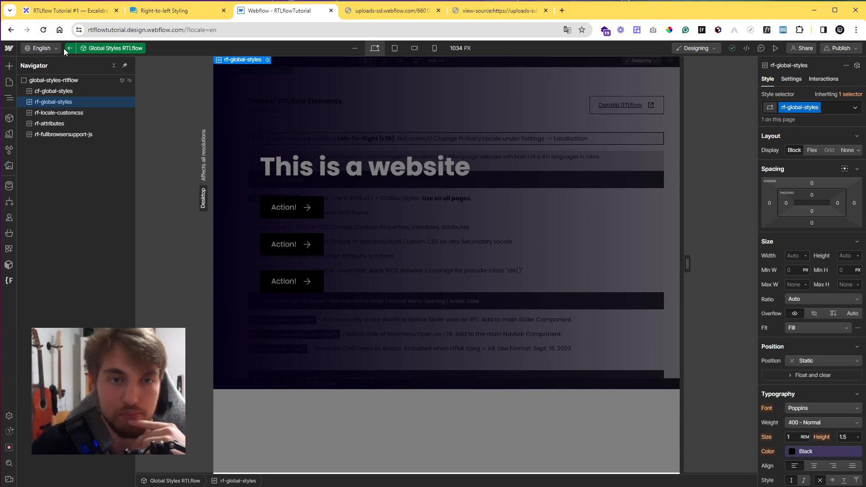
{"action": "left_click", "coordinate": [68, 48]}
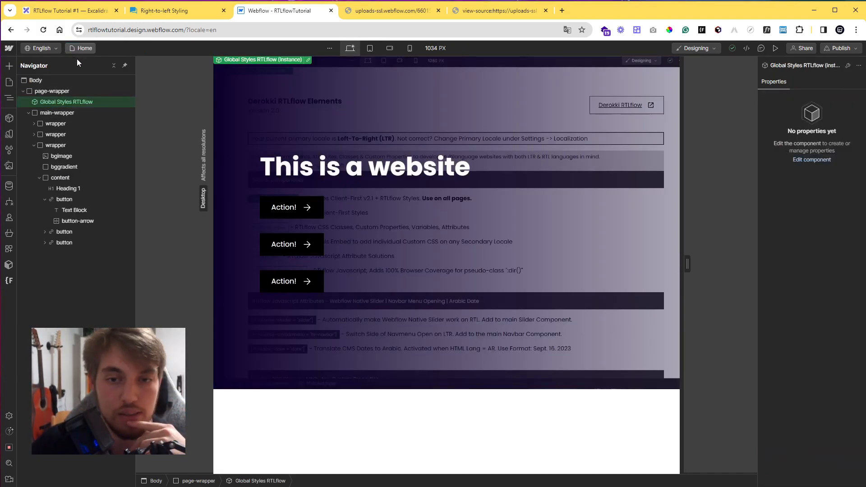
Select the first button's arrow icon and set the site's primary locale to Hebrew in Localization settings.
{"action": "left_click", "coordinate": [307, 207]}
{"action": "double_click", "coordinate": [307, 208]}
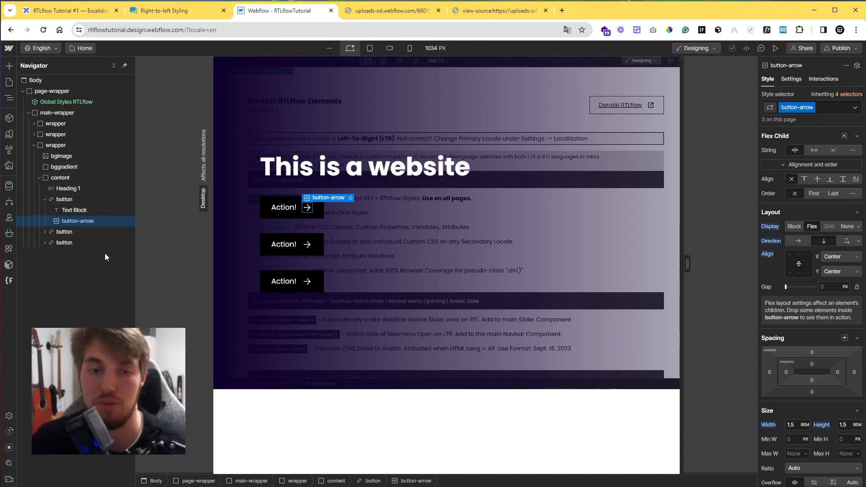
{"action": "left_click", "coordinate": [9, 416]}
{"action": "left_click", "coordinate": [50, 126]}
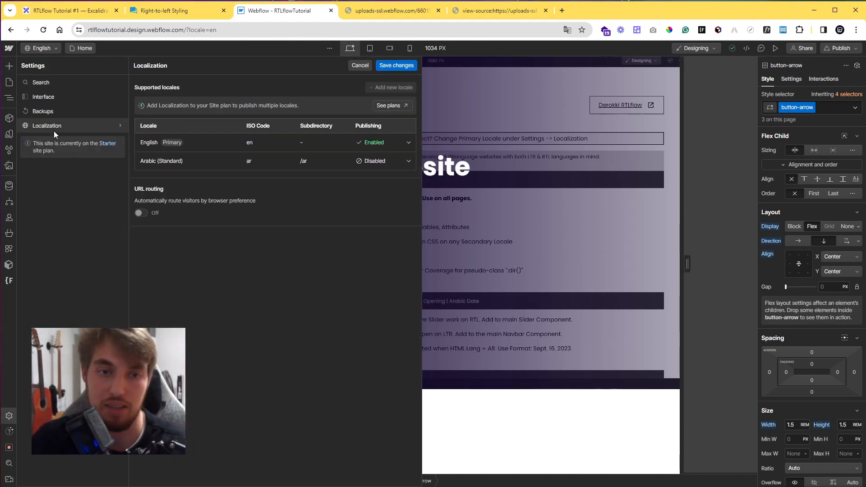
{"action": "left_click", "coordinate": [183, 142]}
{"action": "left_click", "coordinate": [174, 180]}
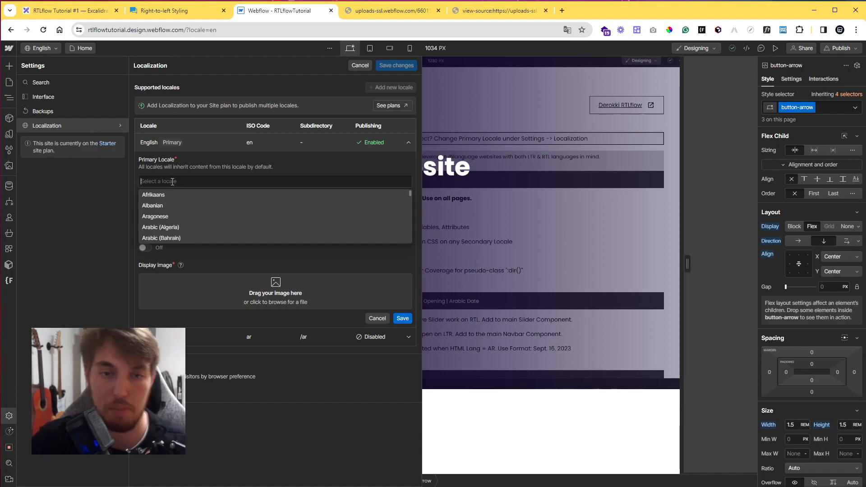
{"action": "type", "text": "hebrew"}
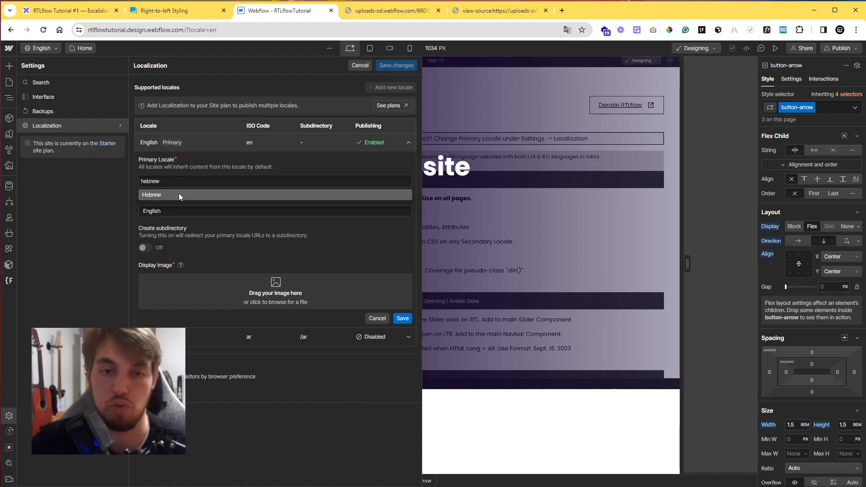
{"action": "left_click", "coordinate": [179, 194]}
{"action": "left_click", "coordinate": [404, 318]}
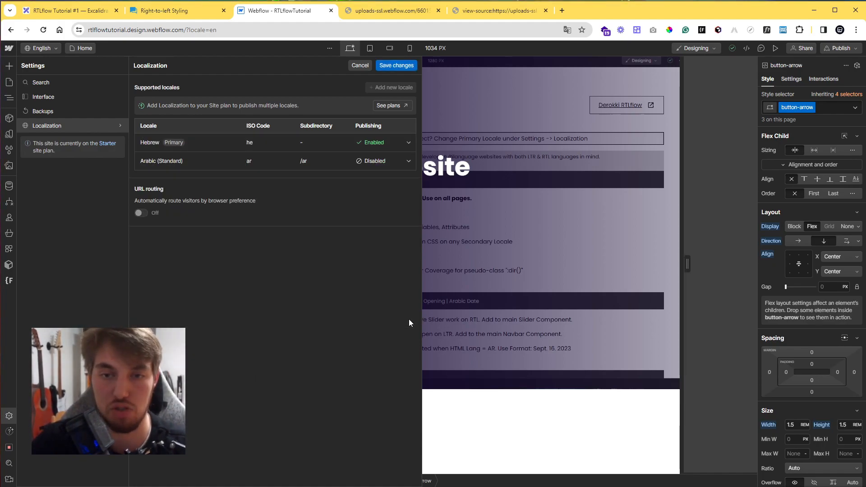
Change the secondary locale to German (Standard) and save the localization changes.
{"action": "left_click", "coordinate": [179, 169]}
{"action": "left_click", "coordinate": [175, 193]}
{"action": "type", "text": "german"}
{"action": "left_click", "coordinate": [176, 205]}
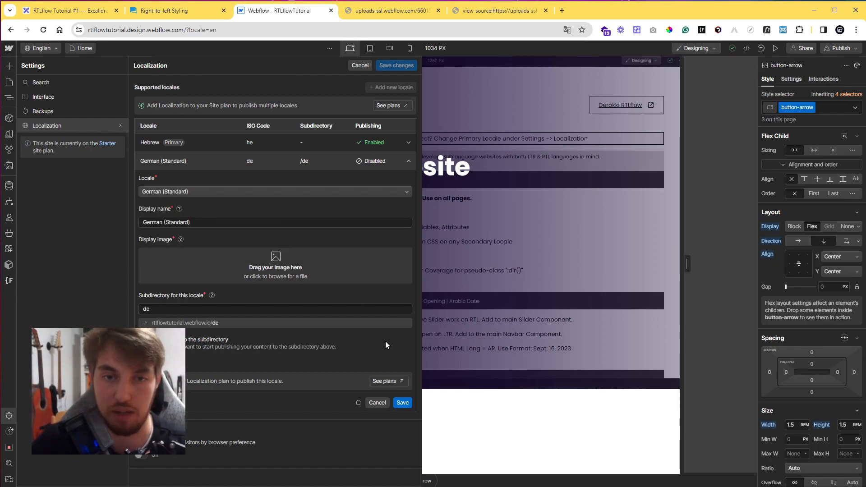
{"action": "left_click", "coordinate": [402, 403]}
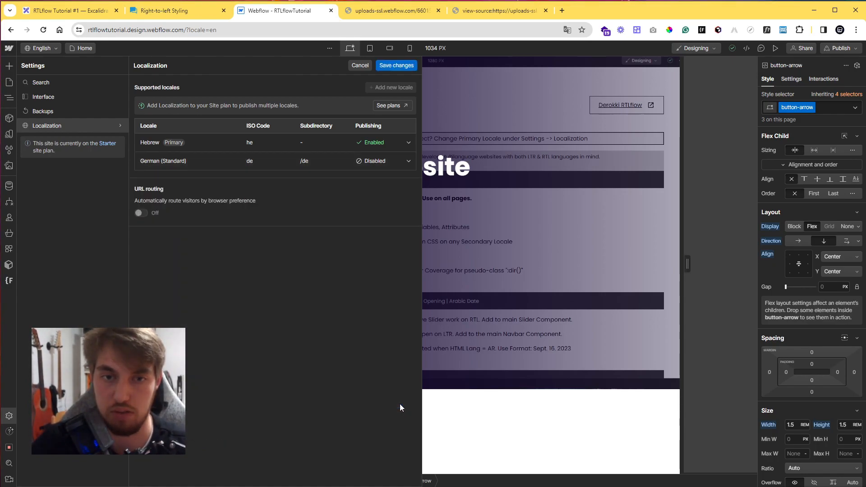
{"action": "left_click", "coordinate": [394, 65]}
{"action": "left_click", "coordinate": [238, 112]}
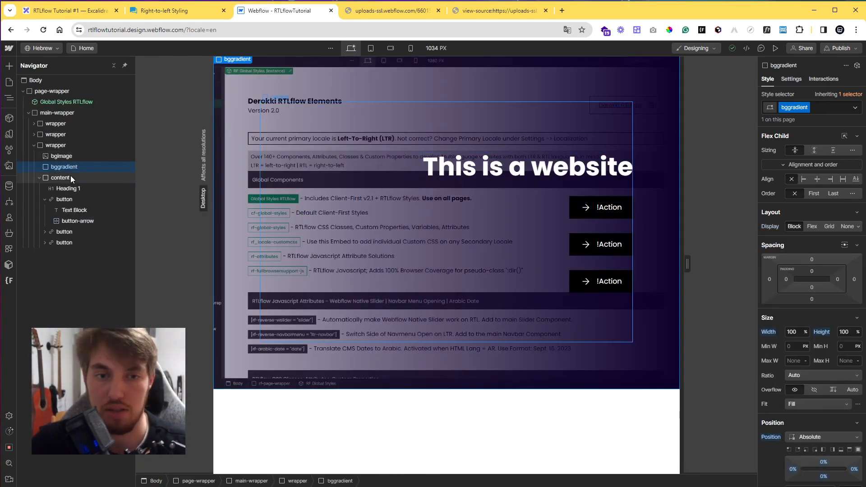
Select the first button's arrow, open the icon_slider-arrow-left.svg asset in a browser tab and copy its source code.
{"action": "left_click", "coordinate": [71, 177]}
{"action": "left_click", "coordinate": [229, 91]}
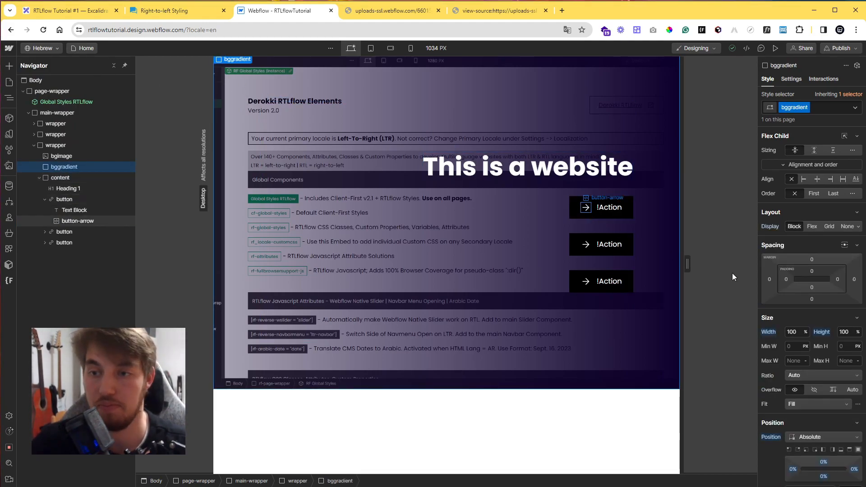
{"action": "scroll", "coordinate": [806, 316], "scroll_direction": "down", "scroll_amount": 10}
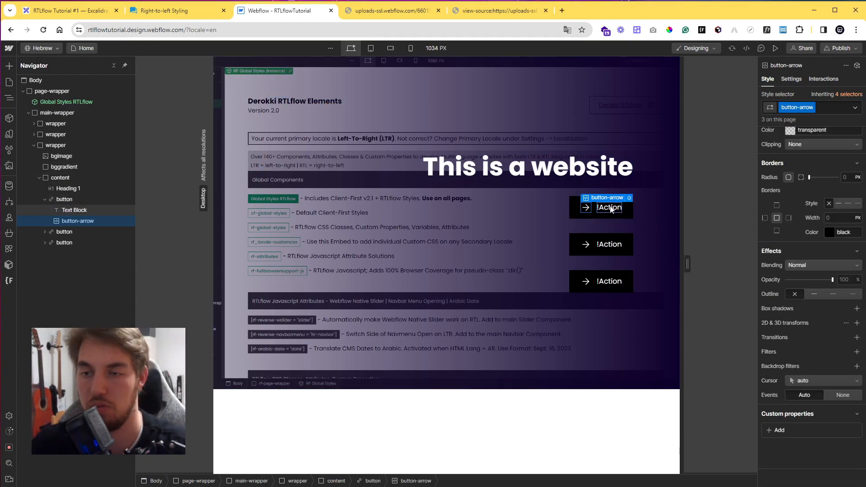
{"action": "left_click", "coordinate": [11, 166]}
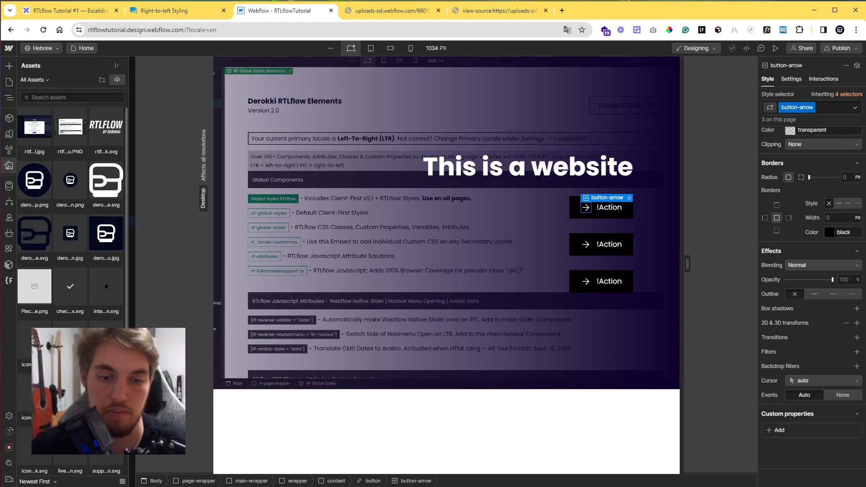
{"action": "left_click", "coordinate": [82, 381]}
{"action": "left_click", "coordinate": [117, 229]}
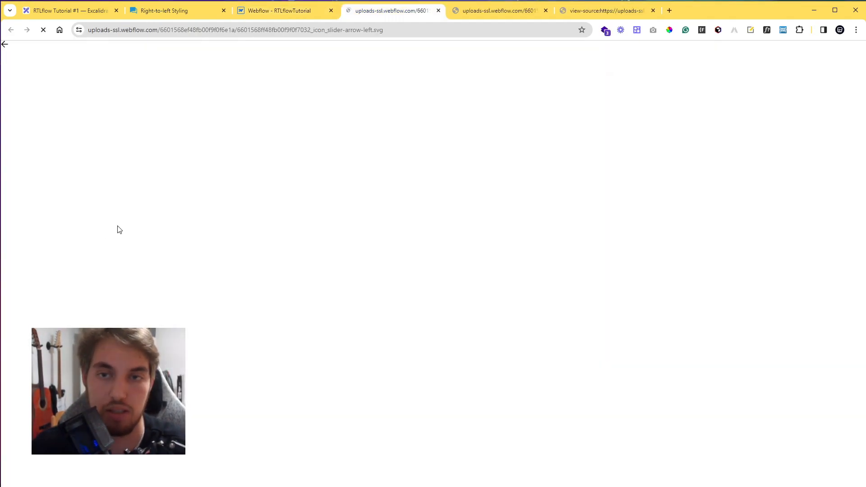
{"action": "right_click", "coordinate": [16, 47]}
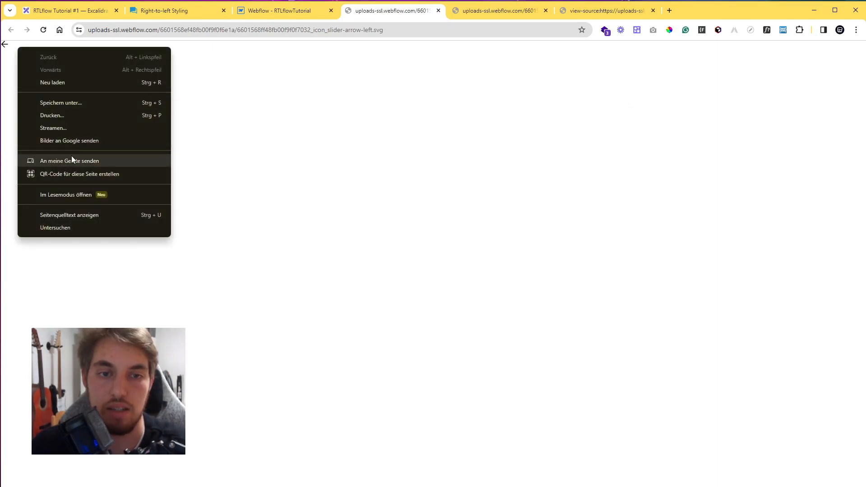
{"action": "left_click", "coordinate": [78, 213]}
{"action": "left_click_drag", "start_coordinate": [115, 139], "coordinate": [20, 53]}
{"action": "key", "text": "ctrl+c"}
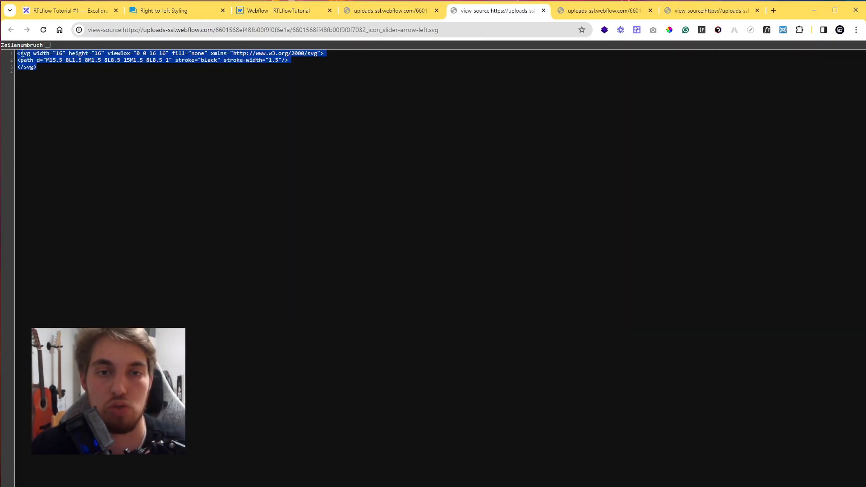
Replace the button-arrow embed code with the copied SVG and set its stroke colour to white.
{"action": "left_click", "coordinate": [268, 12]}
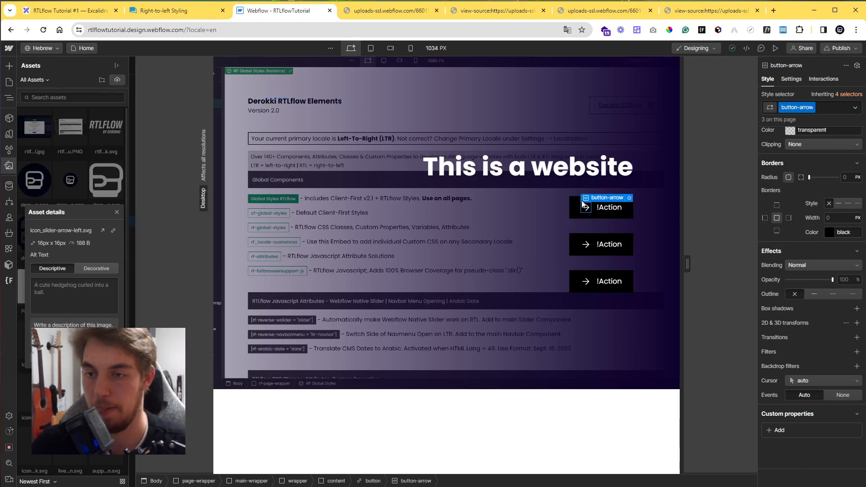
{"action": "left_click", "coordinate": [629, 198]}
{"action": "left_click_drag", "start_coordinate": [312, 199], "coordinate": [256, 166]}
{"action": "key", "text": "ctrl+v"}
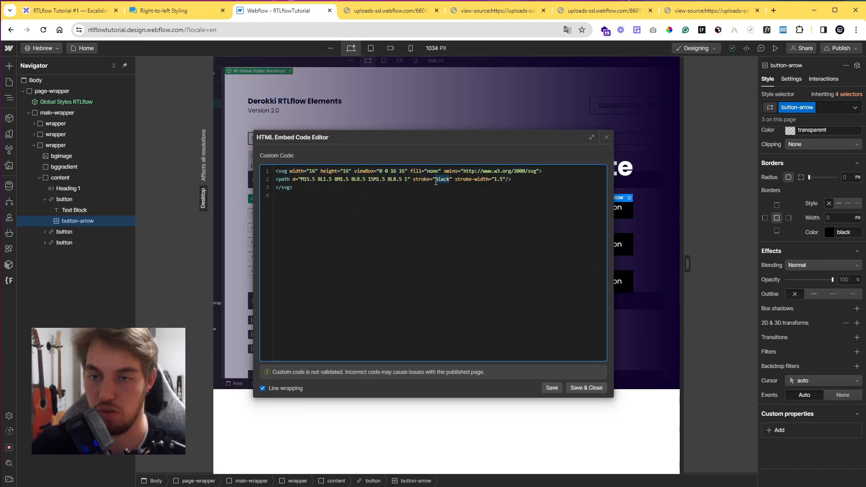
{"action": "type", "text": "white"}
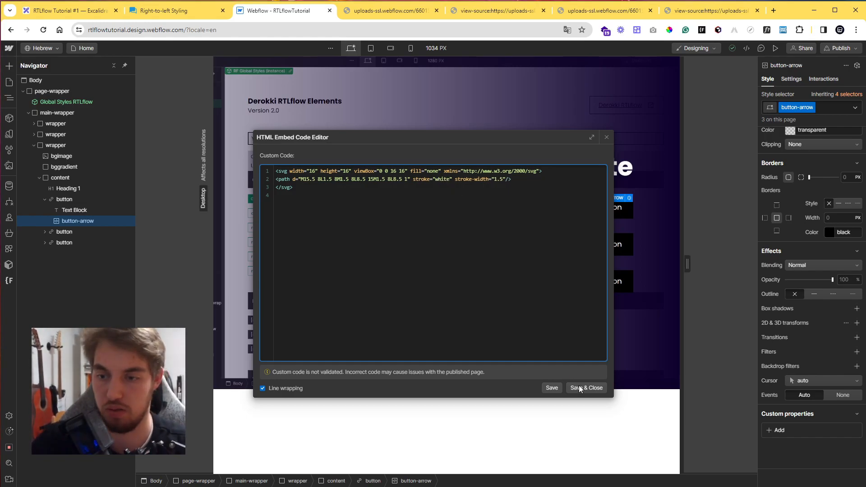
{"action": "left_click", "coordinate": [578, 386]}
Delete the second and third buttons, leaving only the first button.
{"action": "left_click", "coordinate": [72, 233]}
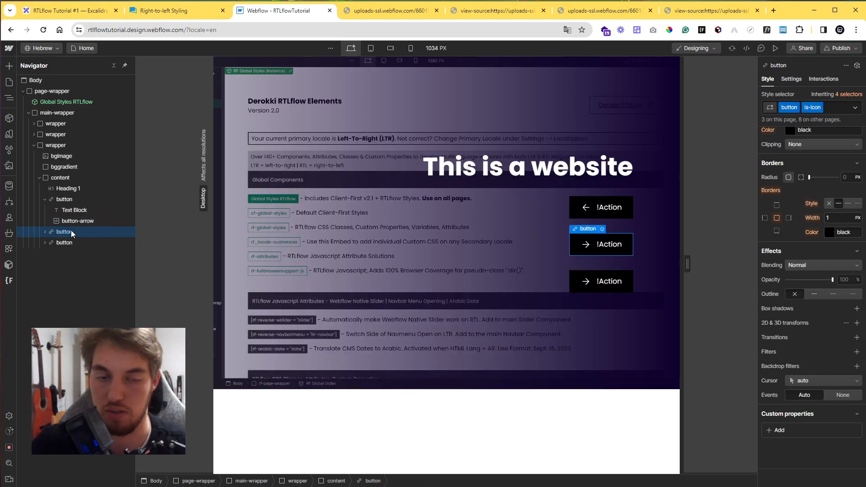
{"action": "key", "text": "Delete"}
{"action": "key", "text": "Delete"}
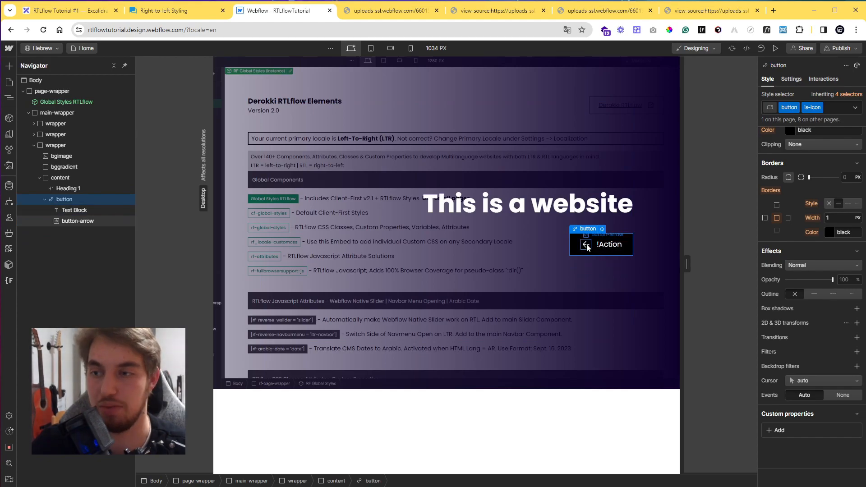
Select the remaining arrow icon and open the RTLflow Elements page.
{"action": "left_click", "coordinate": [587, 245]}
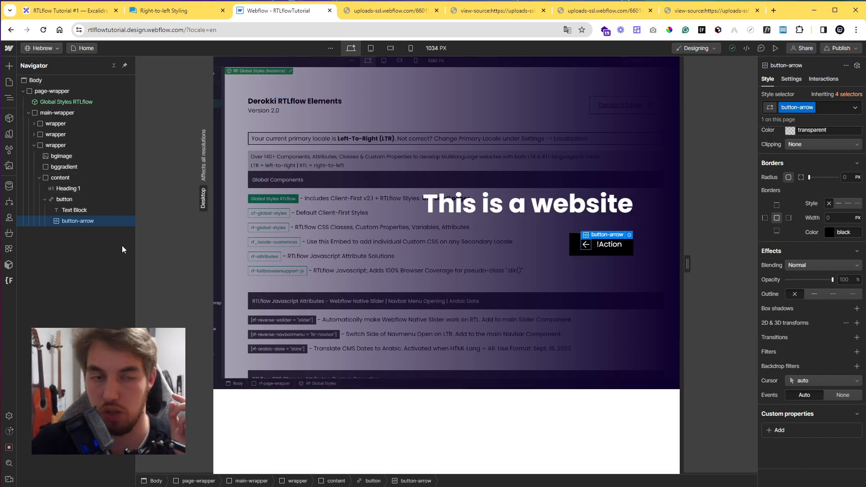
{"action": "left_click", "coordinate": [8, 82]}
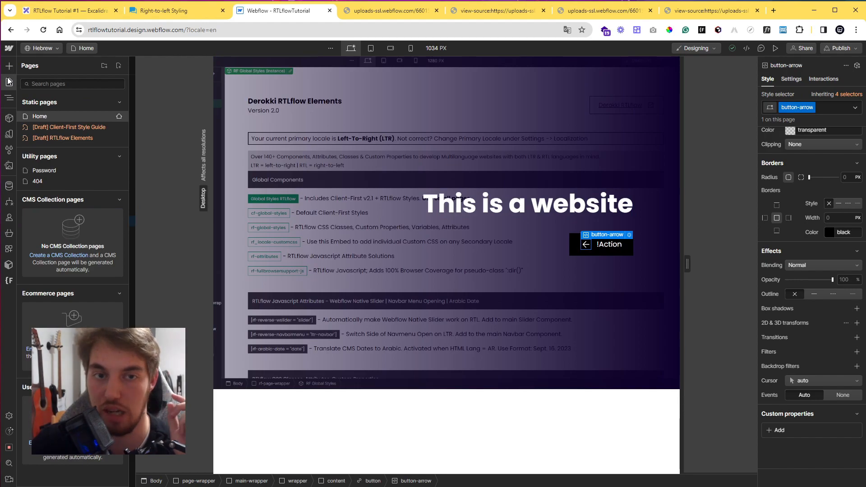
{"action": "left_click", "coordinate": [72, 140]}
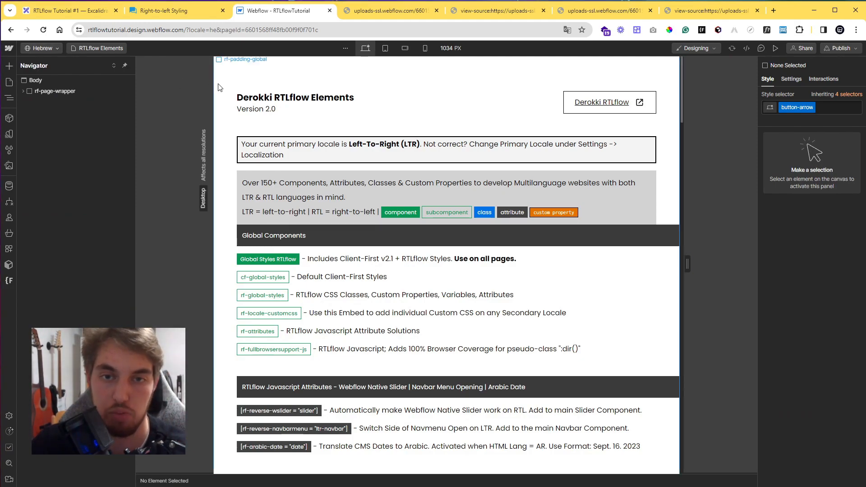
Set the Body's dir custom attribute to rtl on the RTLflow Elements page.
{"action": "left_click", "coordinate": [53, 80]}
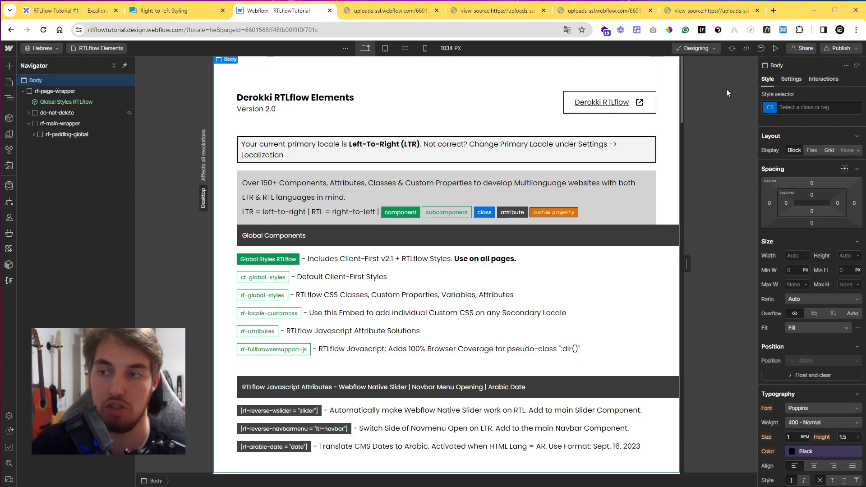
{"action": "left_click", "coordinate": [792, 79]}
{"action": "left_click", "coordinate": [794, 124]}
{"action": "double_click", "coordinate": [794, 162]}
{"action": "type", "text": "rtl"}
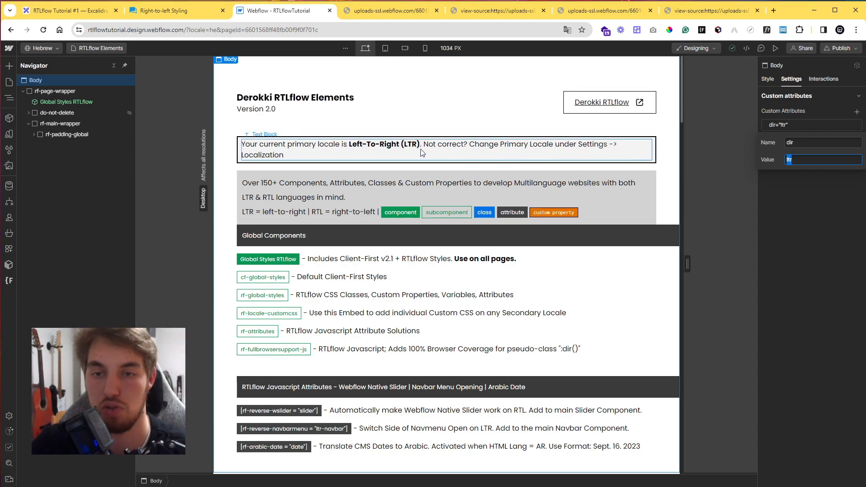
{"action": "type", "text": "rtl"}
{"action": "left_click", "coordinate": [786, 191]}
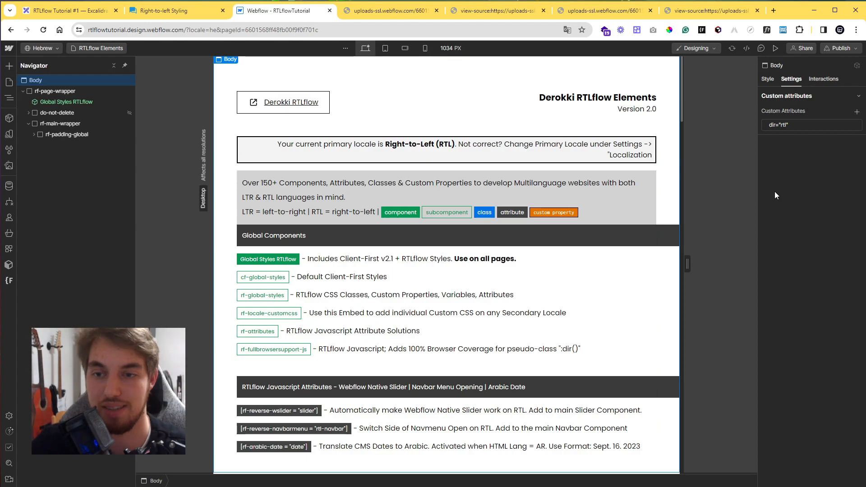
Scroll to the Localise / Directional Icon Mirroring section of the Elements page and review its attributes.
{"action": "scroll", "coordinate": [447, 259], "scroll_direction": "down", "scroll_amount": 3}
{"action": "scroll", "coordinate": [447, 260], "scroll_direction": "down", "scroll_amount": 15}
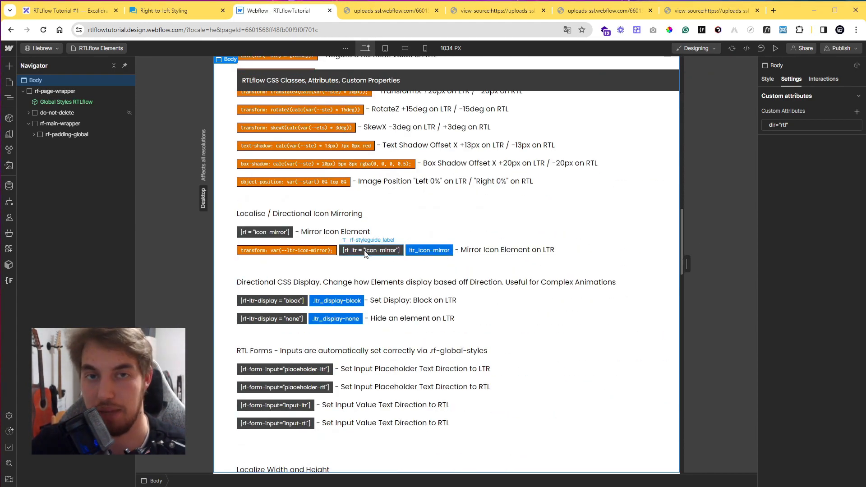
{"action": "key", "text": "ctrl+z"}
{"action": "key", "text": "ctrl+shift+z"}
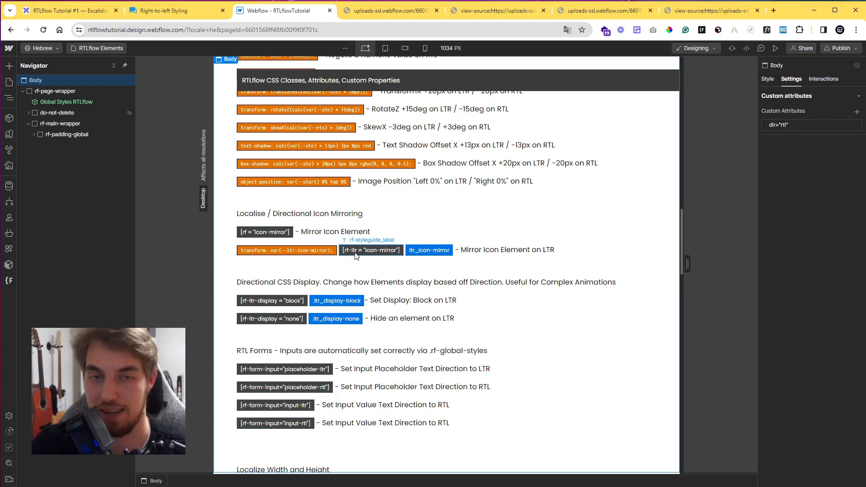
{"action": "scroll", "coordinate": [356, 256], "scroll_direction": "up", "scroll_amount": 12}
{"action": "scroll", "coordinate": [378, 262], "scroll_direction": "down", "scroll_amount": 9}
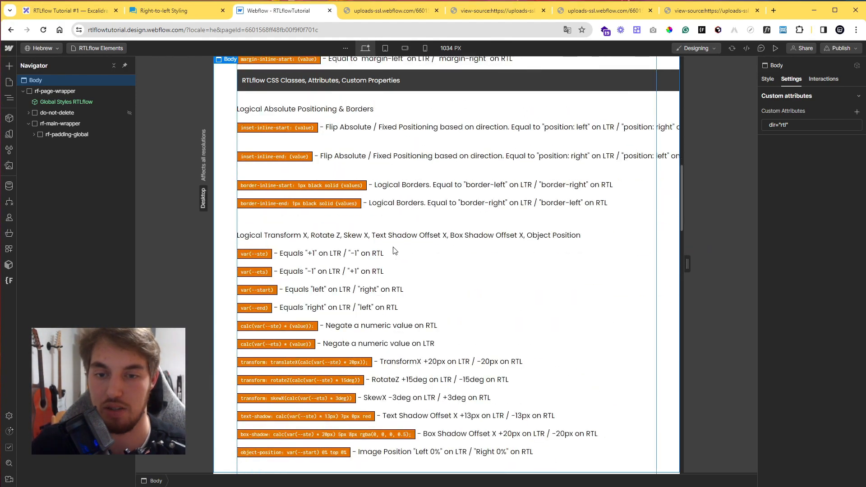
{"action": "scroll", "coordinate": [376, 263], "scroll_direction": "down", "scroll_amount": 4}
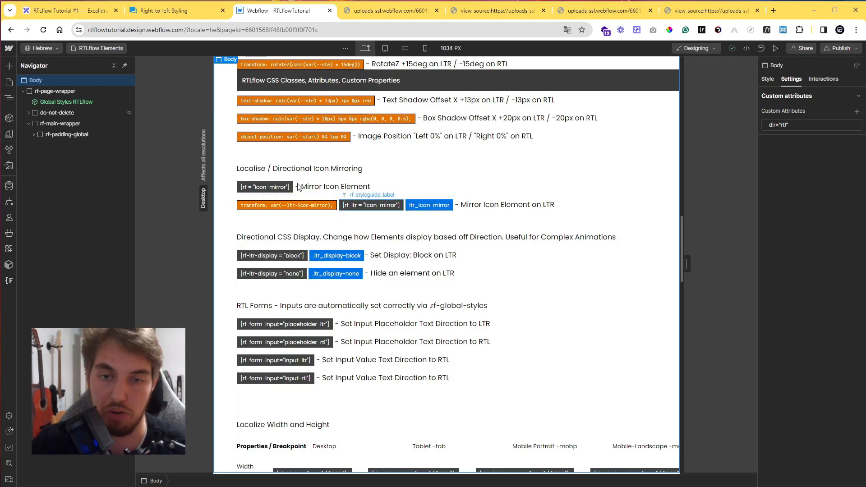
Open the Home page, select the button arrow and switch to the German (Standard) locale.
{"action": "left_click", "coordinate": [9, 82]}
{"action": "left_click", "coordinate": [83, 118]}
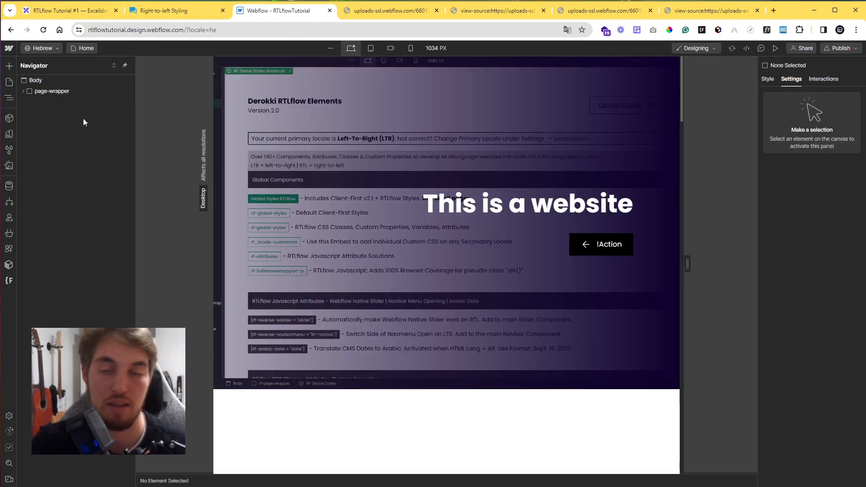
{"action": "left_click", "coordinate": [582, 245]}
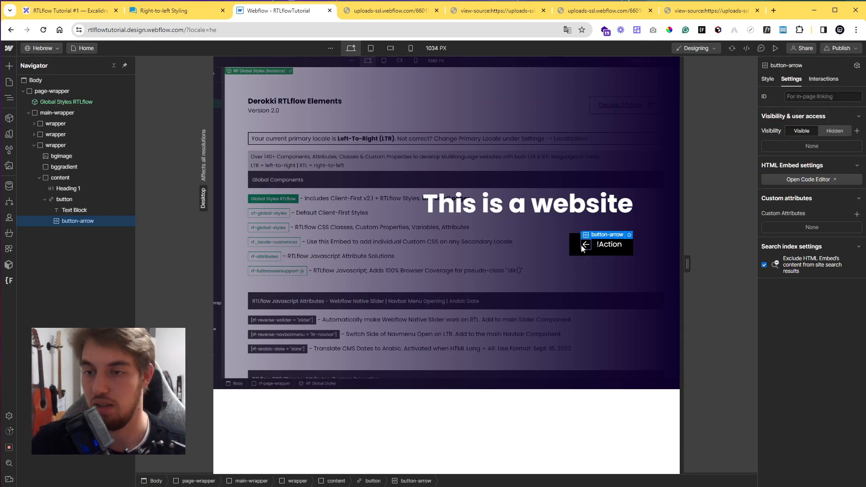
{"action": "left_click", "coordinate": [41, 48]}
{"action": "left_click", "coordinate": [50, 76]}
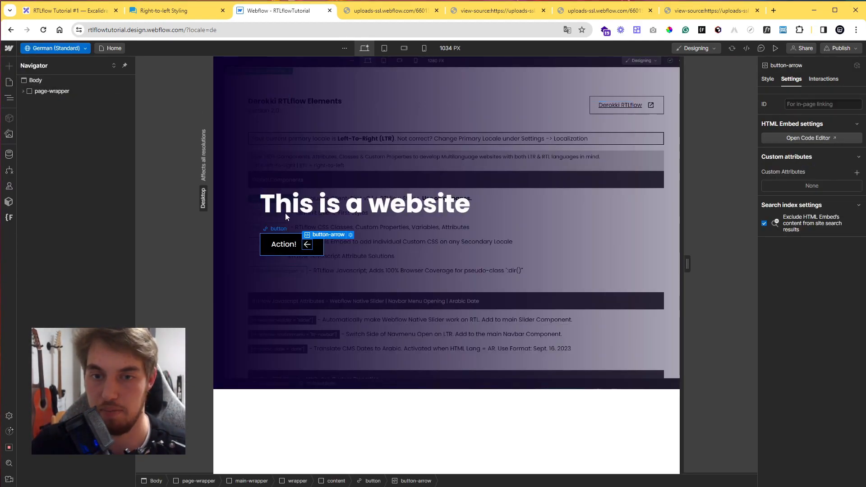
Remove the rf-rtl icon-mirror custom attribute from the bggradient element in the German locale.
{"action": "left_click", "coordinate": [241, 138]}
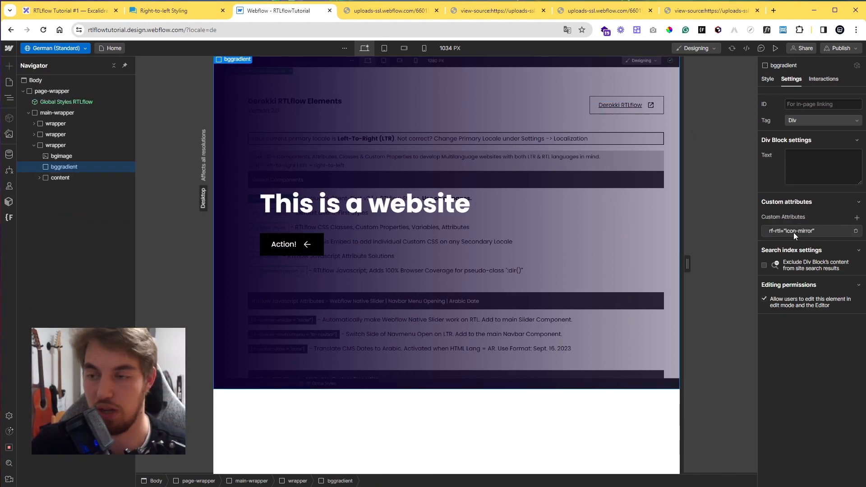
{"action": "left_click", "coordinate": [855, 232]}
{"action": "left_click", "coordinate": [767, 79]}
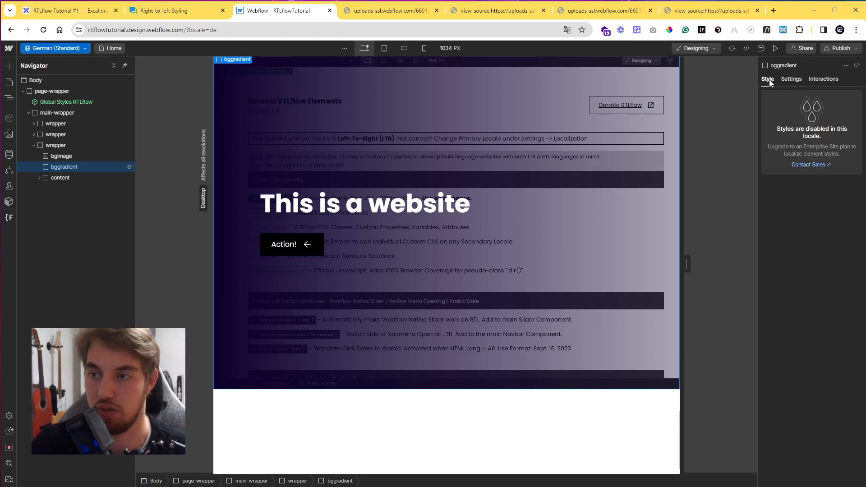
{"action": "left_click", "coordinate": [790, 79]}
{"action": "left_click", "coordinate": [767, 80]}
Switch back to the Hebrew locale and review the bggradient's background settings.
{"action": "left_click", "coordinate": [49, 48]}
{"action": "left_click", "coordinate": [48, 65]}
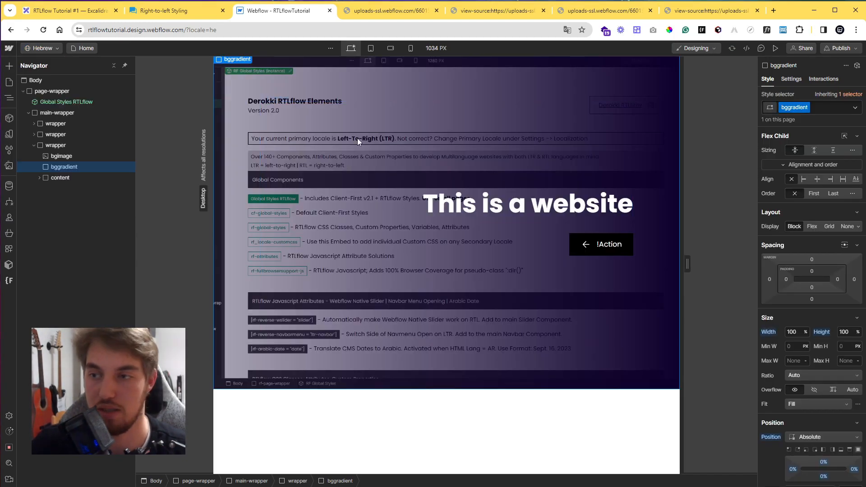
{"action": "scroll", "coordinate": [830, 317], "scroll_direction": "down", "scroll_amount": 8}
{"action": "scroll", "coordinate": [830, 321], "scroll_direction": "up", "scroll_amount": 9}
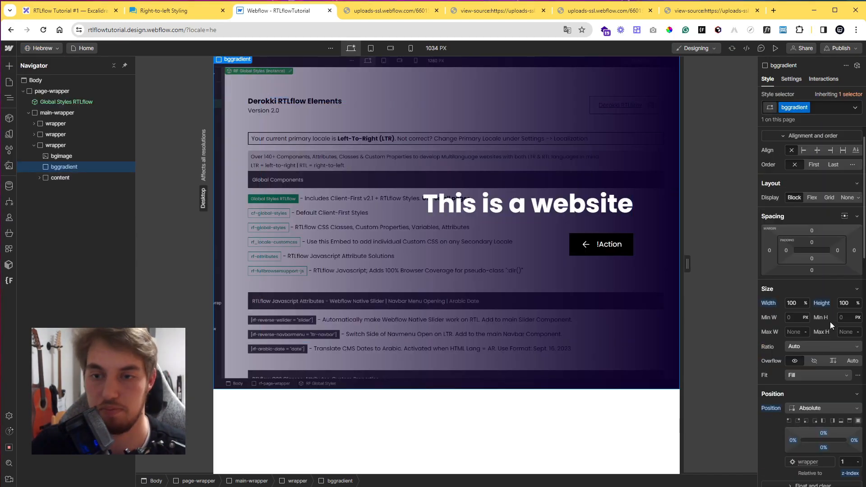
{"action": "scroll", "coordinate": [797, 244], "scroll_direction": "down", "scroll_amount": 7}
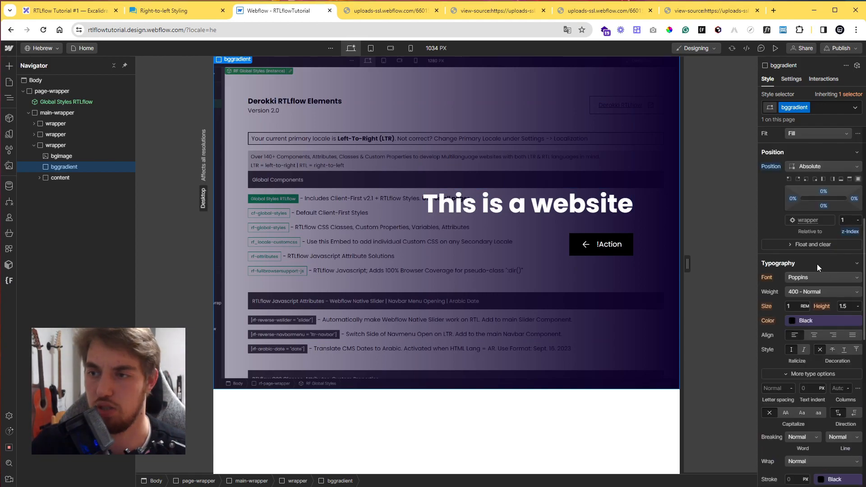
{"action": "scroll", "coordinate": [816, 264], "scroll_direction": "down", "scroll_amount": 4}
{"action": "scroll", "coordinate": [816, 263], "scroll_direction": "up", "scroll_amount": 1}
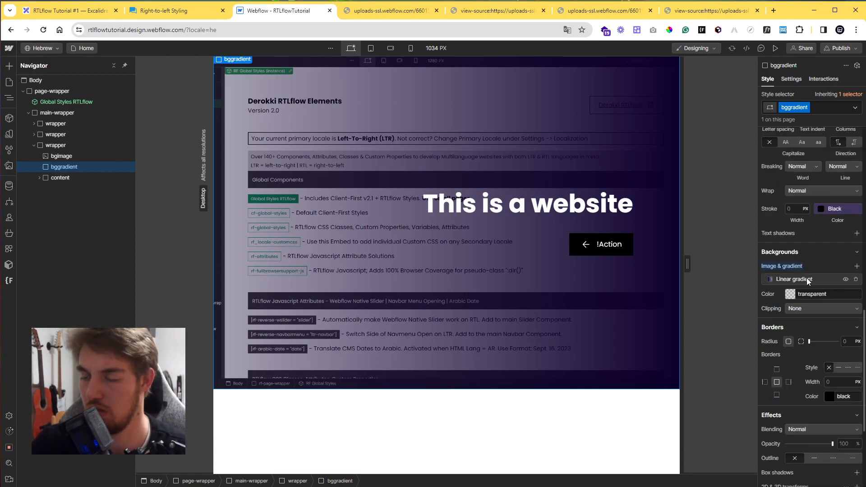
Try reworking the color stops of the bggradient's linear gradient.
{"action": "left_click", "coordinate": [806, 278]}
{"action": "left_click_drag", "start_coordinate": [763, 331], "coordinate": [769, 330]}
{"action": "left_click_drag", "start_coordinate": [861, 331], "coordinate": [752, 329]}
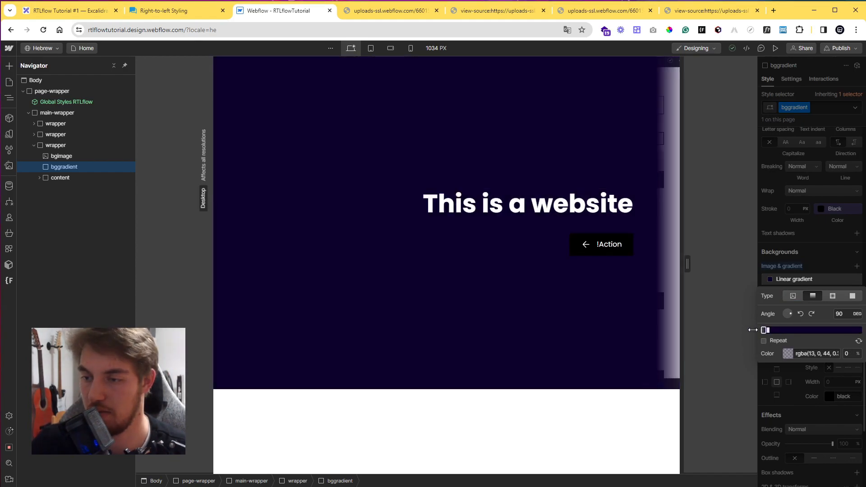
{"action": "left_click", "coordinate": [772, 331]}
{"action": "key", "text": "Delete"}
{"action": "left_click_drag", "start_coordinate": [767, 330], "coordinate": [860, 330]}
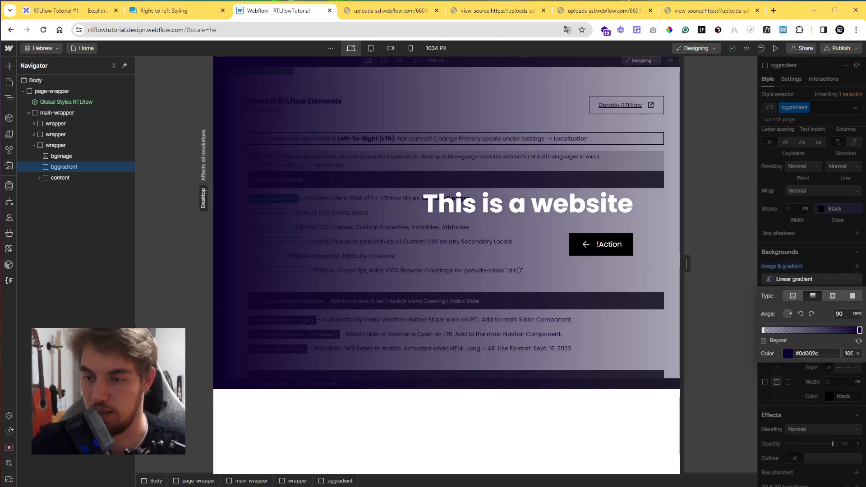
{"action": "left_click", "coordinate": [801, 331]}
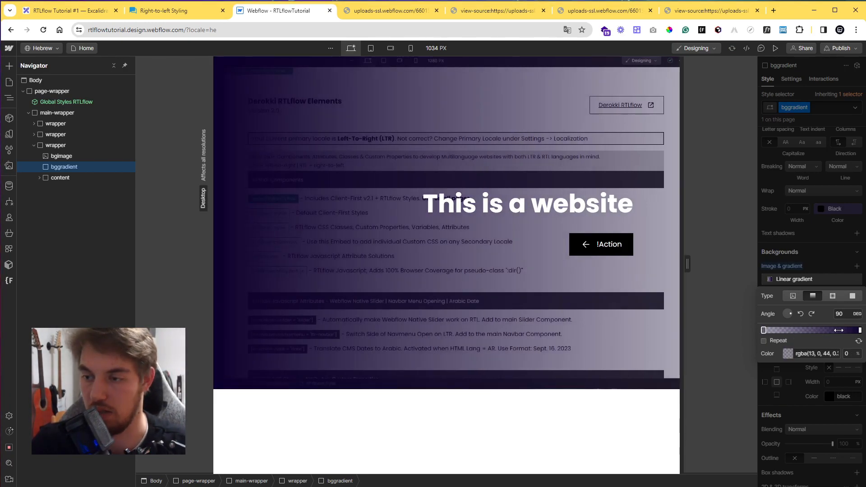
{"action": "left_click_drag", "start_coordinate": [860, 331], "coordinate": [812, 331]}
{"action": "left_click", "coordinate": [814, 257]}
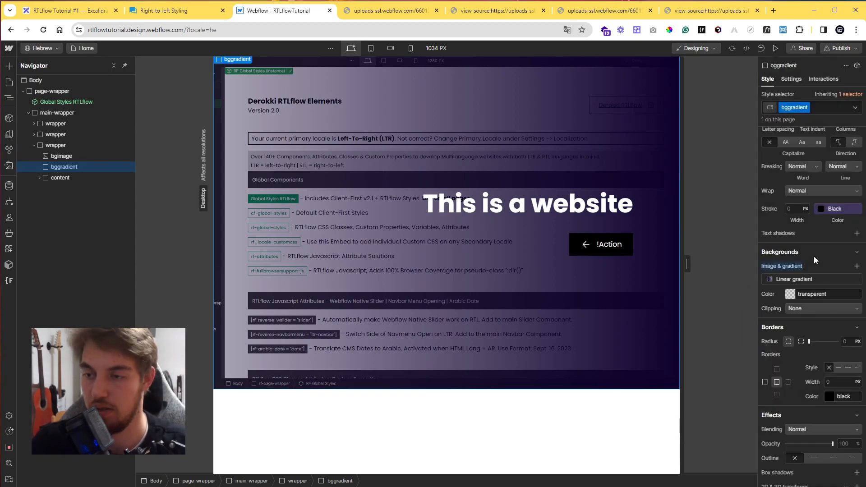
Remove the rf-rtl icon-mirror custom attribute from the bggradient element in the Hebrew locale.
{"action": "left_click", "coordinate": [585, 245]}
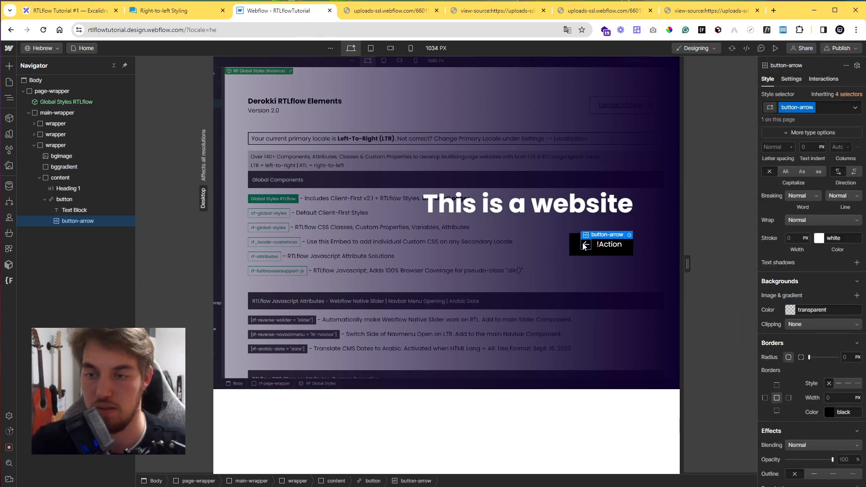
{"action": "left_click", "coordinate": [791, 79]}
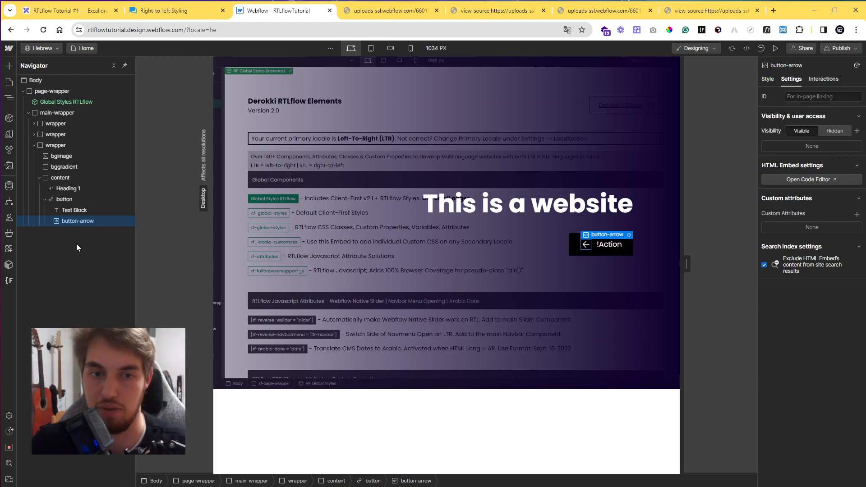
{"action": "left_click", "coordinate": [73, 199]}
{"action": "left_click", "coordinate": [78, 220]}
{"action": "left_click", "coordinate": [78, 188]}
{"action": "left_click", "coordinate": [77, 179]}
{"action": "left_click", "coordinate": [80, 167]}
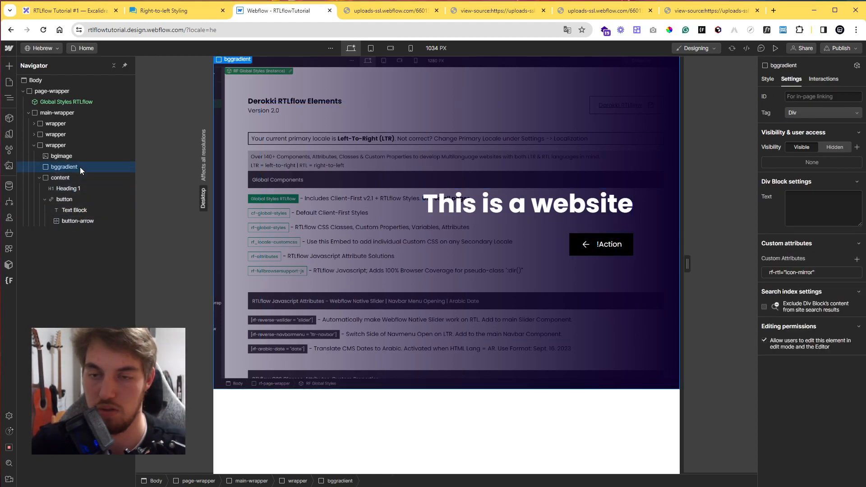
{"action": "left_click", "coordinate": [856, 273]}
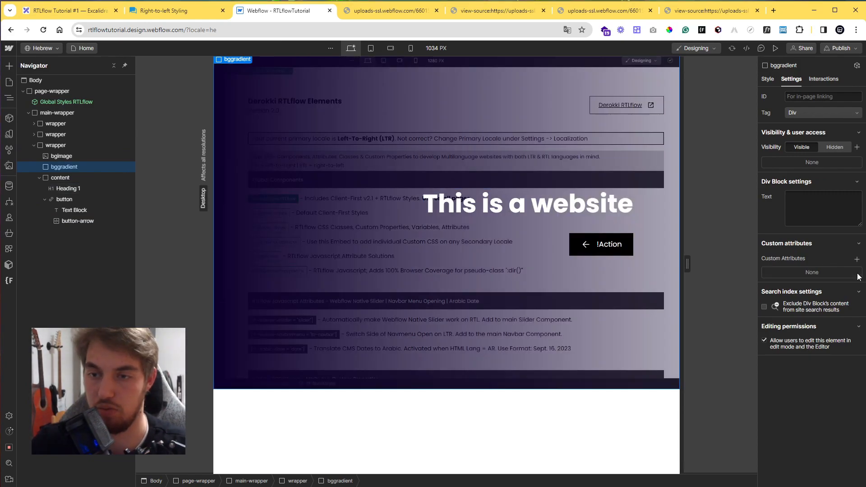
{"action": "left_click", "coordinate": [769, 80]}
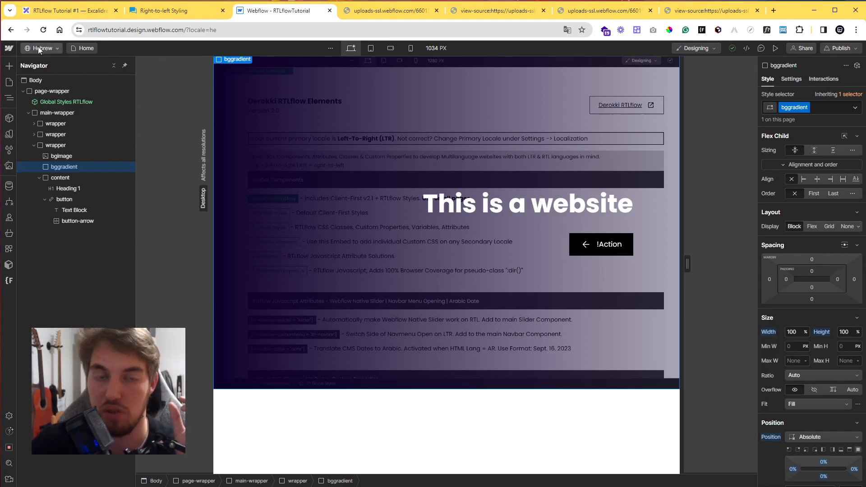
Adjust the bggradient's linear gradient stops, giving one stop 40% opacity.
{"action": "scroll", "coordinate": [825, 305], "scroll_direction": "down", "scroll_amount": 10}
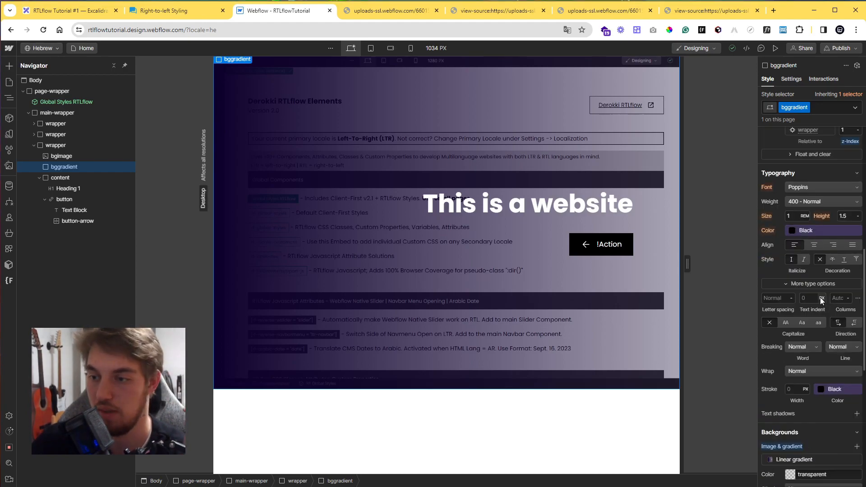
{"action": "left_click", "coordinate": [793, 192]}
{"action": "left_click_drag", "start_coordinate": [765, 240], "coordinate": [788, 241]}
{"action": "left_click", "coordinate": [860, 241]}
{"action": "left_click_drag", "start_coordinate": [861, 241], "coordinate": [734, 240]}
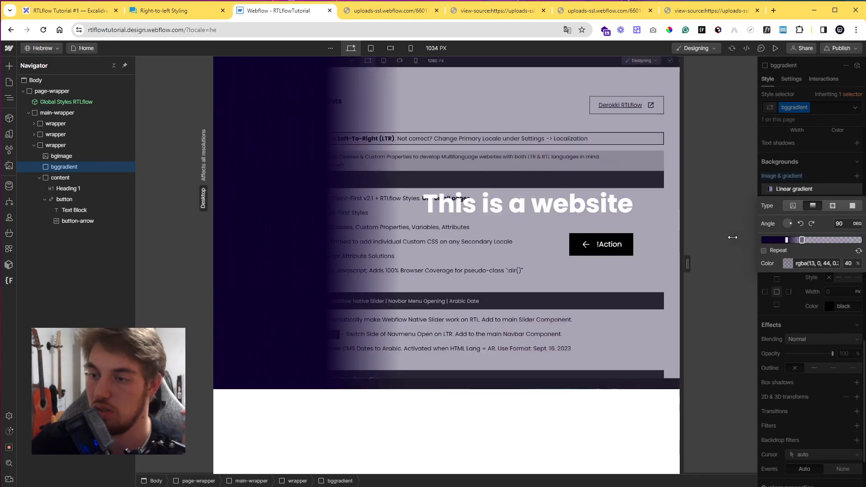
{"action": "left_click_drag", "start_coordinate": [832, 240], "coordinate": [862, 240]}
{"action": "left_click", "coordinate": [813, 169]}
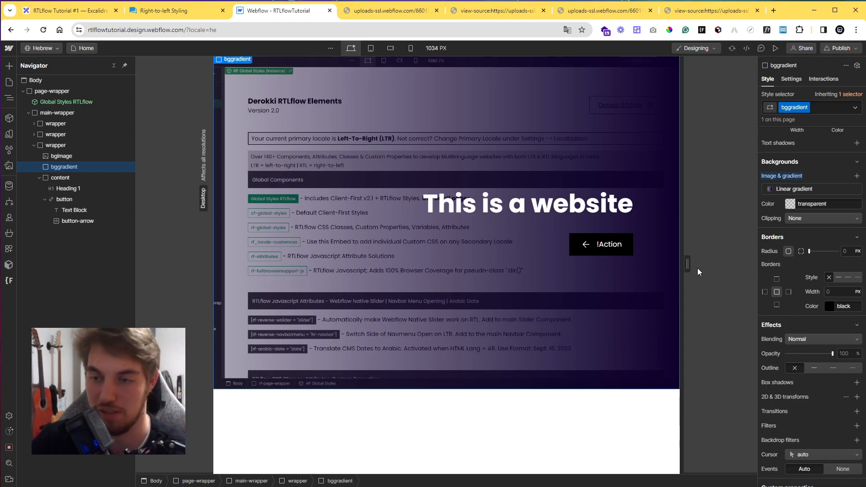
Review the button arrow's settings and style properties.
{"action": "left_click", "coordinate": [77, 221]}
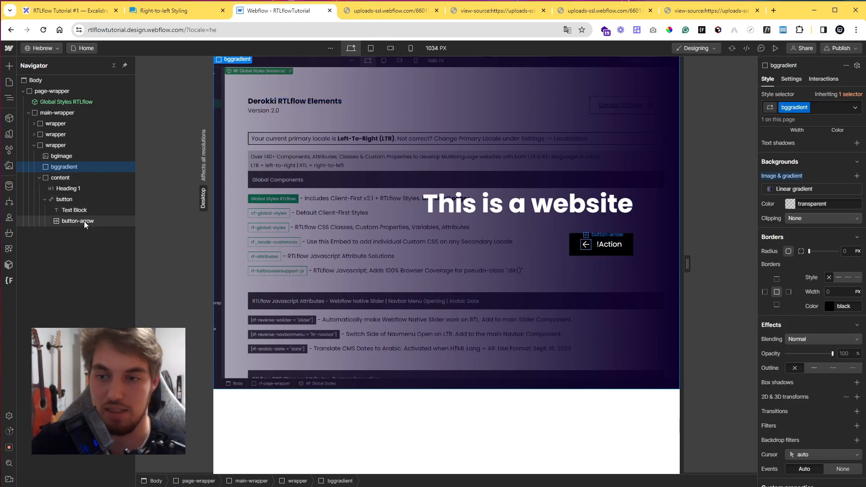
{"action": "left_click", "coordinate": [790, 78]}
{"action": "key", "text": "s"}
{"action": "scroll", "coordinate": [827, 323], "scroll_direction": "down", "scroll_amount": 10}
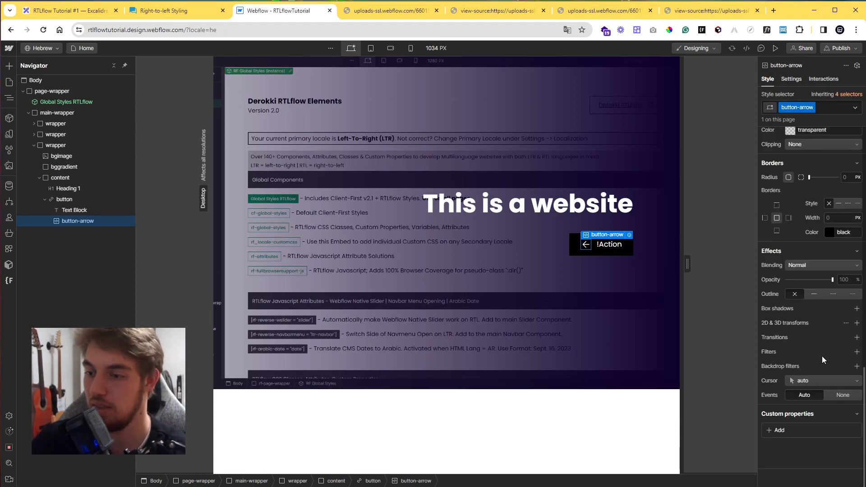
{"action": "scroll", "coordinate": [816, 372], "scroll_direction": "up", "scroll_amount": 15}
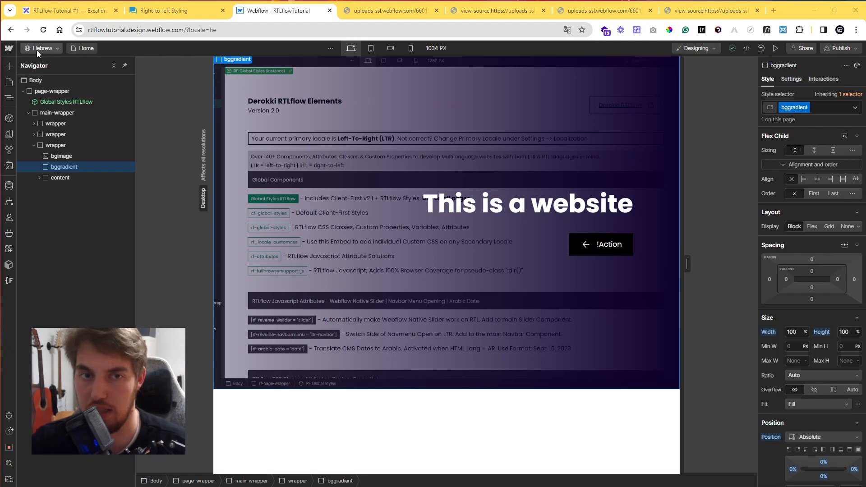
Switch to the German locale and add a custom attribute rf = icon-mirror to the bggradient element.
{"action": "left_click", "coordinate": [37, 49]}
{"action": "left_click", "coordinate": [50, 77]}
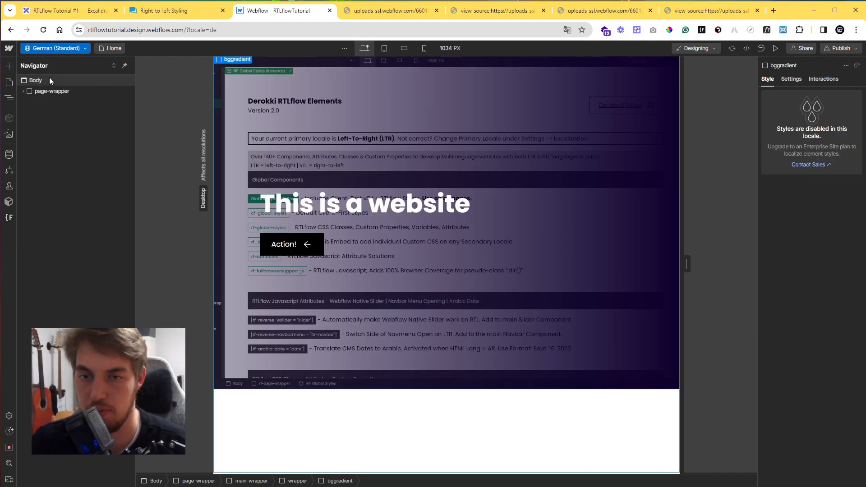
{"action": "left_click", "coordinate": [307, 250]}
{"action": "left_click", "coordinate": [71, 167]}
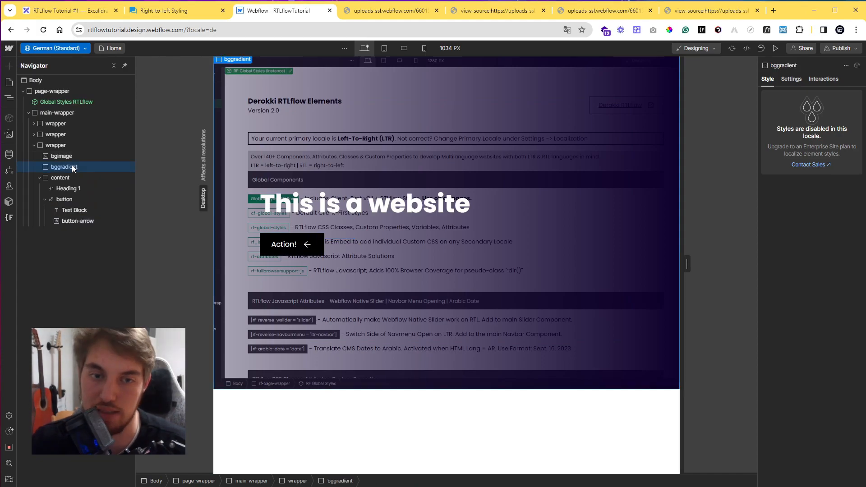
{"action": "left_click", "coordinate": [791, 80]}
{"action": "left_click", "coordinate": [857, 218]}
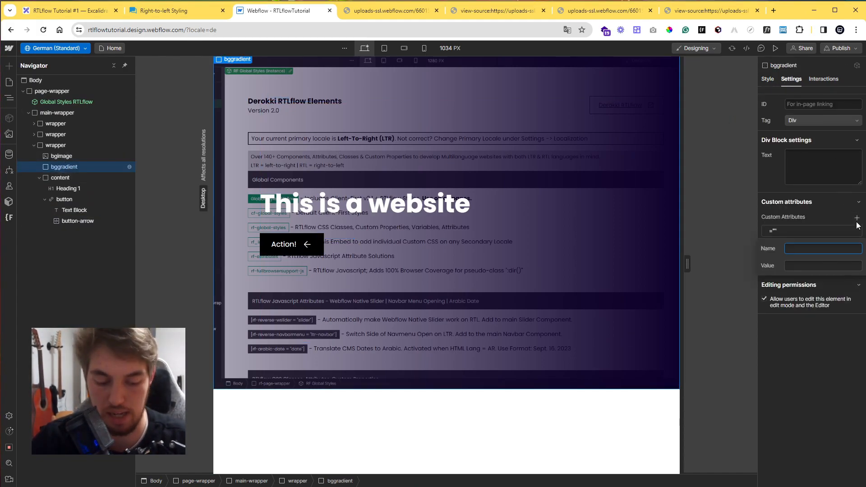
{"action": "key", "text": "Tab"}
{"action": "type", "text": "icon-mirror"}
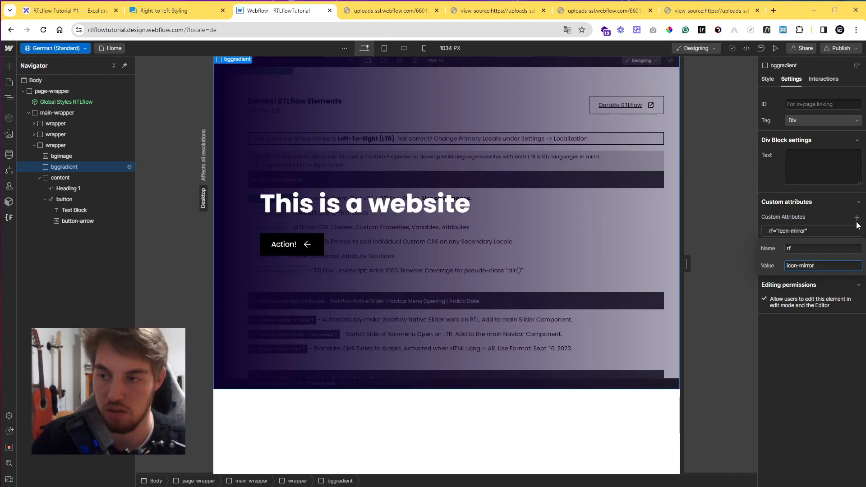
Rename the bggradient's custom attribute to rf-ltr, keeping the value icon-mirror.
{"action": "left_click", "coordinate": [798, 249]}
{"action": "type", "text": "-ltr"}
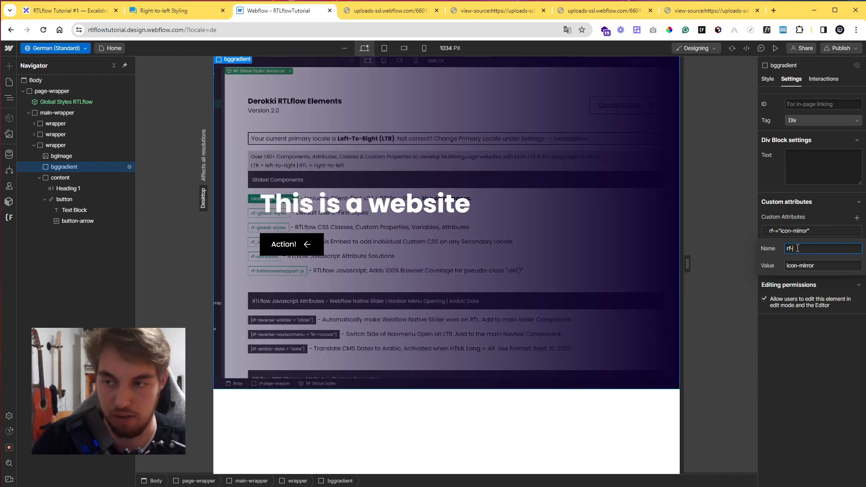
{"action": "key", "text": "Escape"}
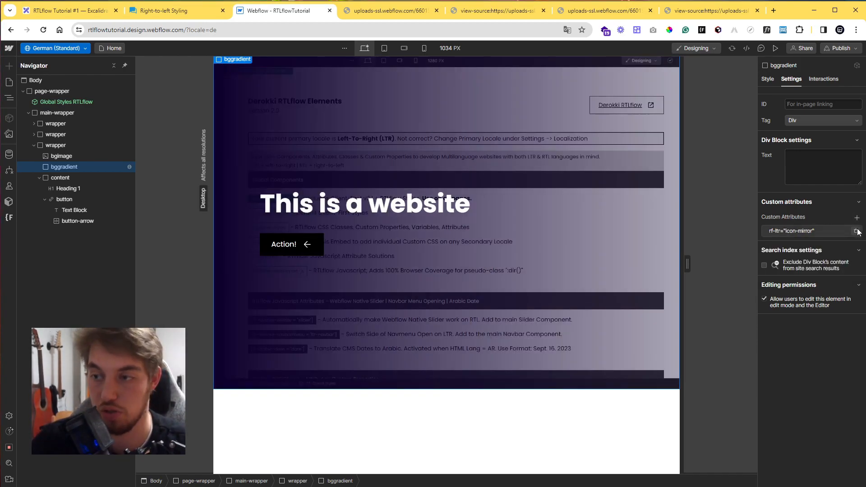
Switch to the Hebrew locale and add the ltr_icon-mirror class to the bggradient element.
{"action": "left_click", "coordinate": [49, 48]}
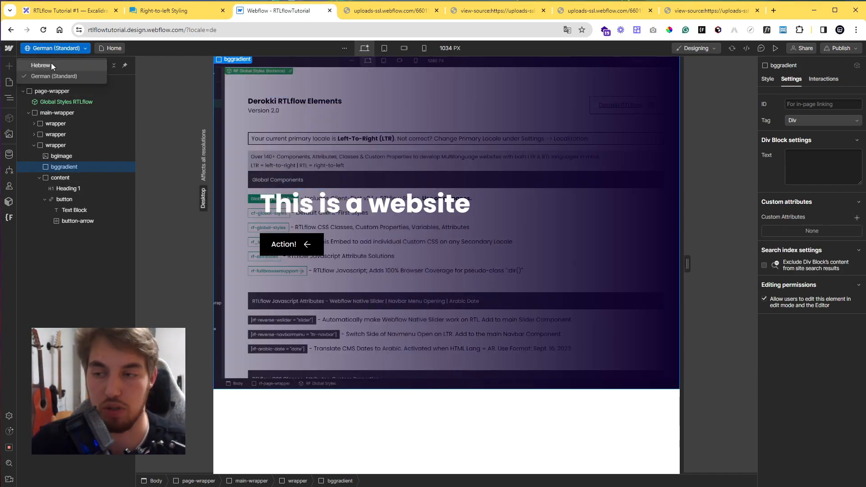
{"action": "left_click", "coordinate": [51, 66]}
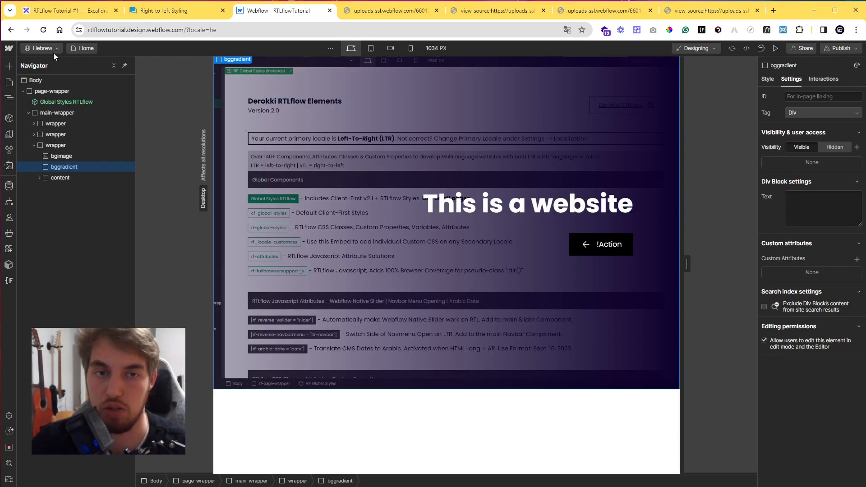
{"action": "left_click", "coordinate": [767, 79]}
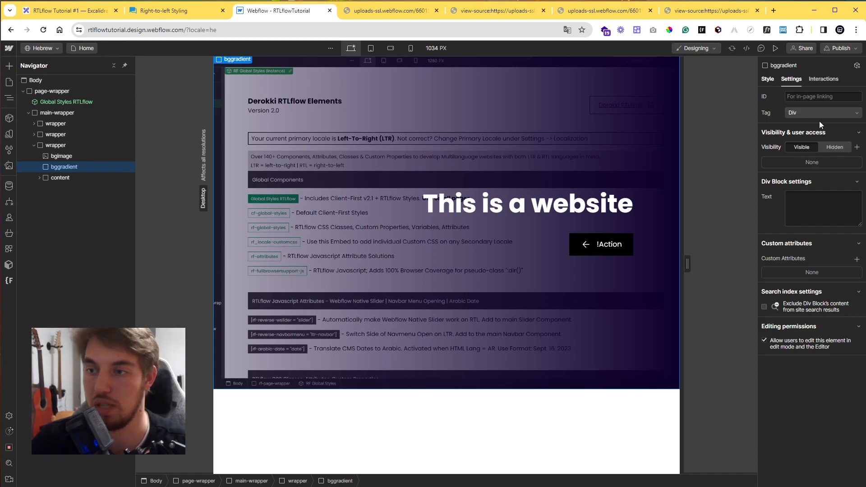
{"action": "left_click", "coordinate": [825, 107]}
{"action": "type", "text": "ltr_icon"}
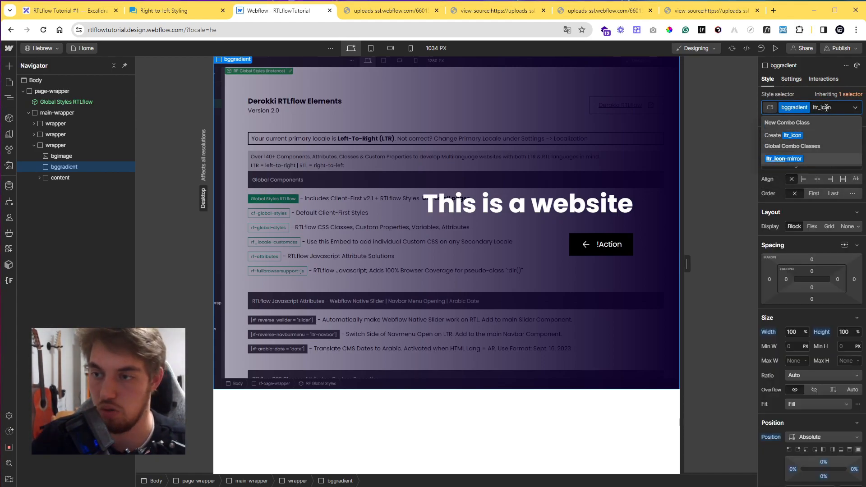
{"action": "key", "text": "Return"}
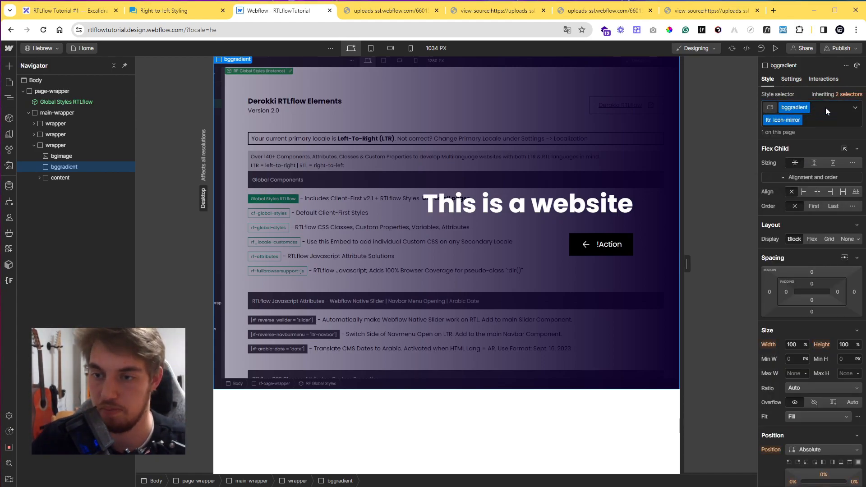
Add a custom transform property with value var(--ltr-icon-mirror) to the button-arrow.
{"action": "left_click", "coordinate": [586, 245]}
{"action": "scroll", "coordinate": [789, 315], "scroll_direction": "down", "scroll_amount": 10}
{"action": "left_click", "coordinate": [780, 431]}
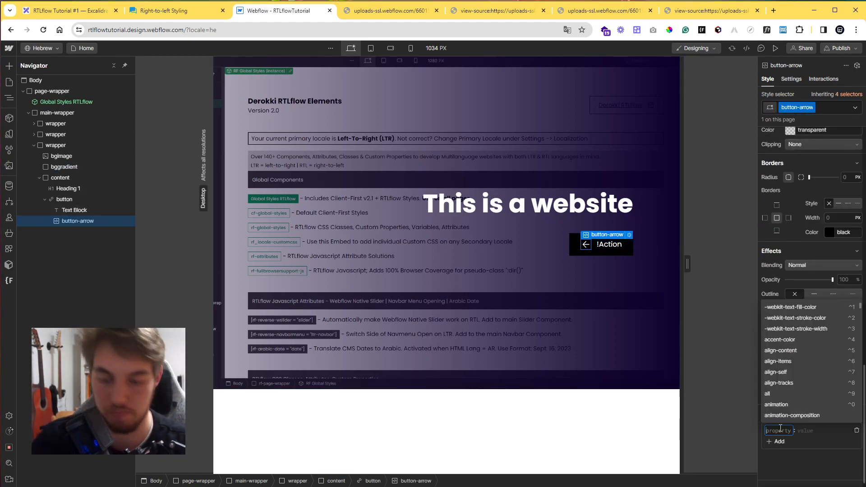
{"action": "type", "text": "transfo"}
{"action": "key", "text": "Return"}
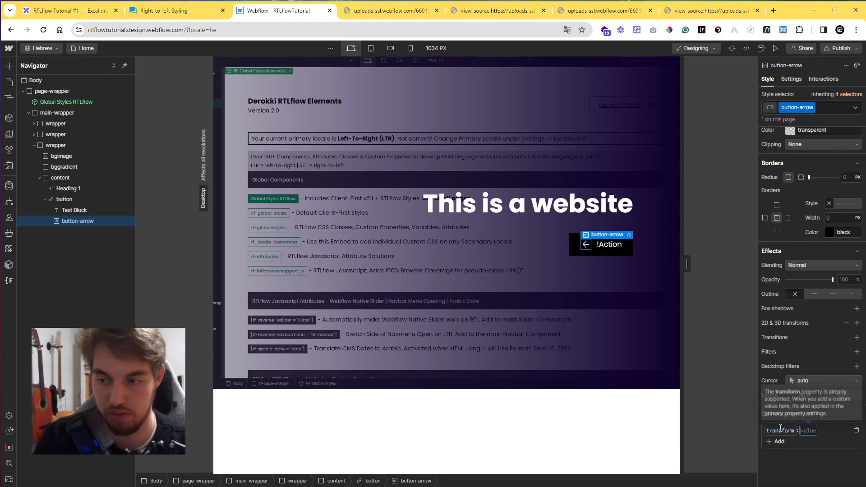
{"action": "type", "text": "scaleX("}
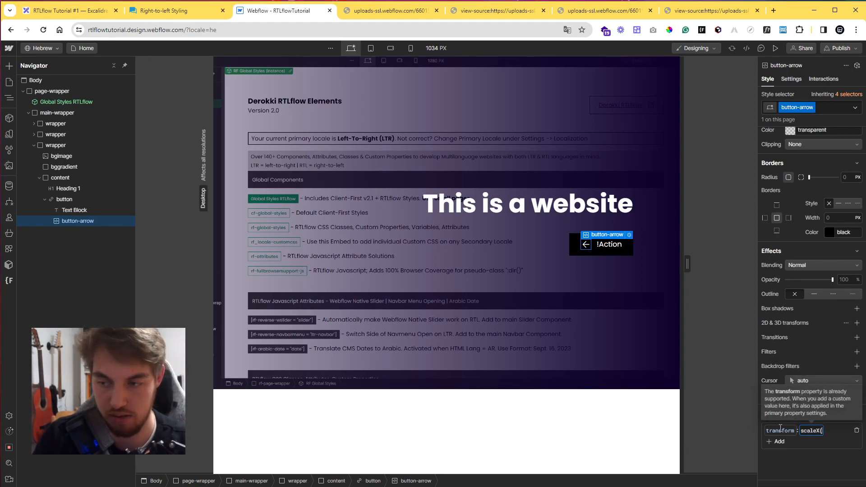
{"action": "key", "text": "BackSpace"}
{"action": "key", "text": "BackSpace"}
{"action": "key", "text": "BackSpace"}
{"action": "key", "text": "BackSpace"}
{"action": "key", "text": "BackSpace"}
{"action": "key", "text": "BackSpace"}
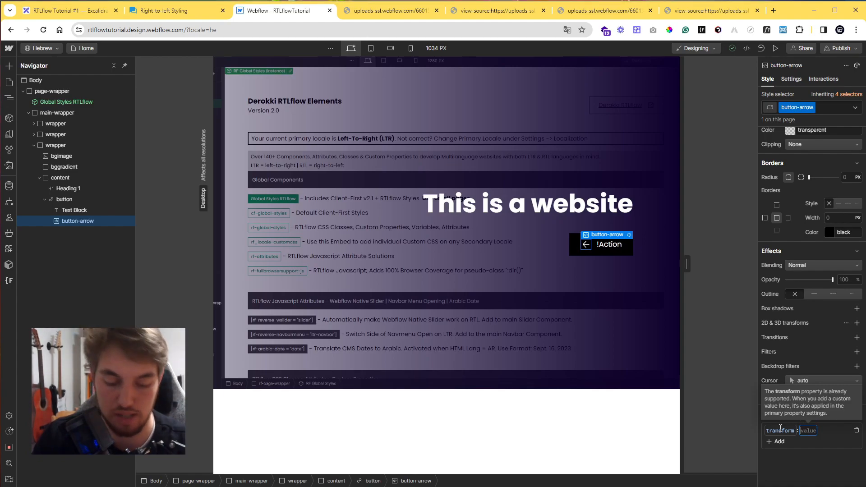
{"action": "type", "text": "var(--ltr"}
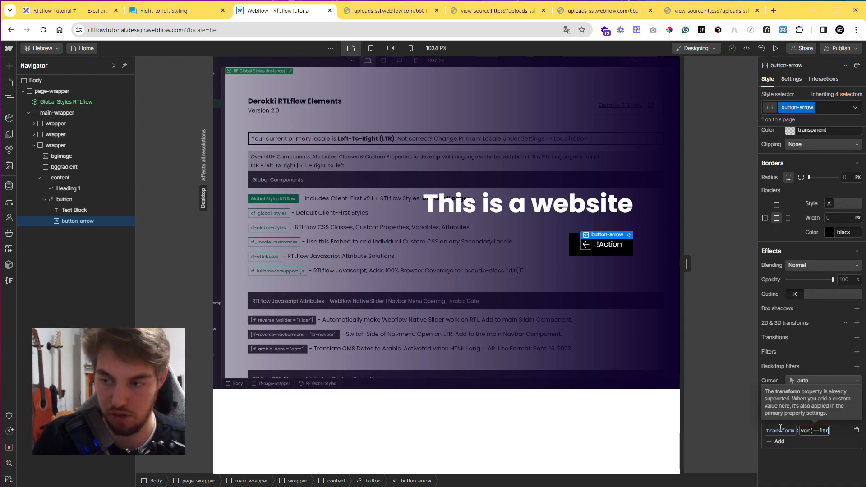
{"action": "type", "text": "-icon-mirror)"}
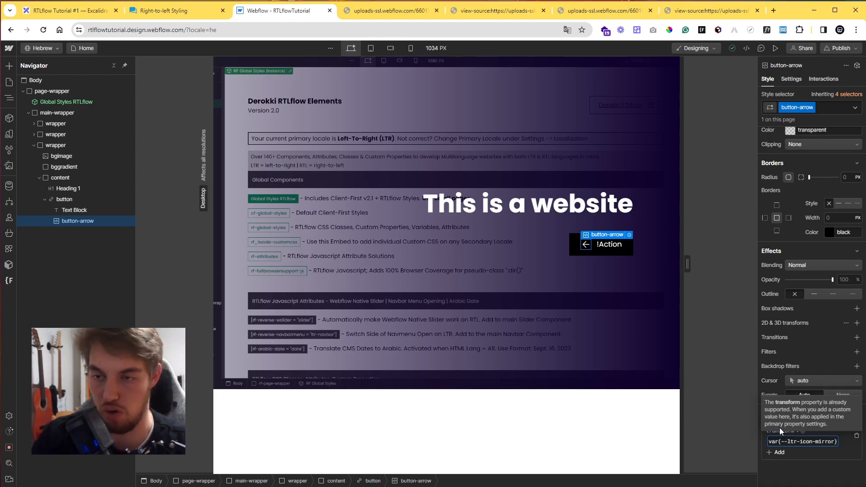
{"action": "key", "text": "Return"}
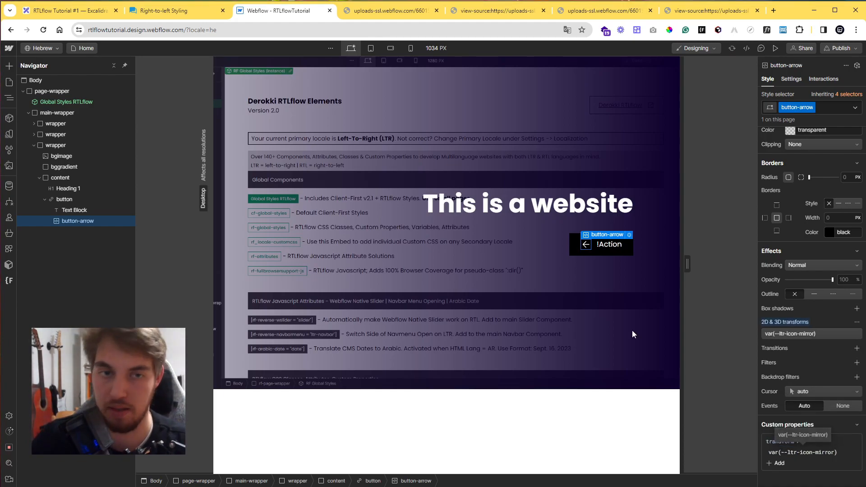
Try adding a dir = ltr custom attribute to the Body, then delete it.
{"action": "left_click", "coordinate": [111, 82]}
{"action": "left_click", "coordinate": [793, 79]}
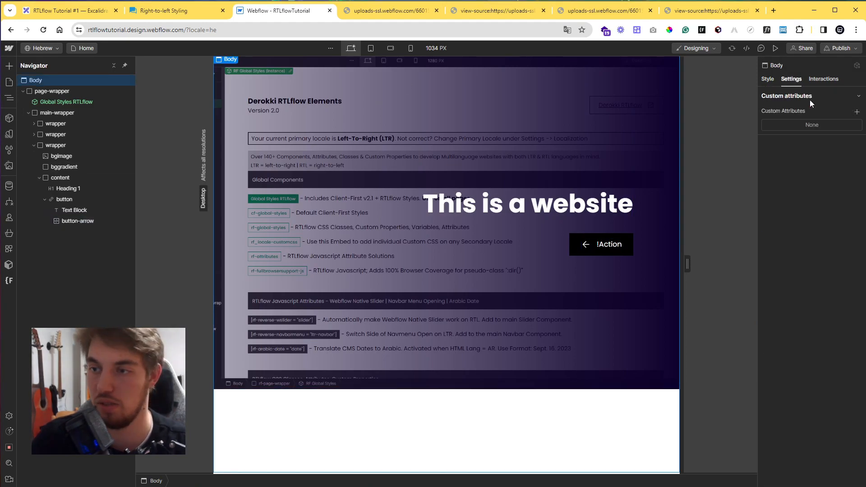
{"action": "left_click", "coordinate": [858, 112]}
{"action": "type", "text": "dir"}
{"action": "key", "text": "Tab"}
{"action": "type", "text": "ltr"}
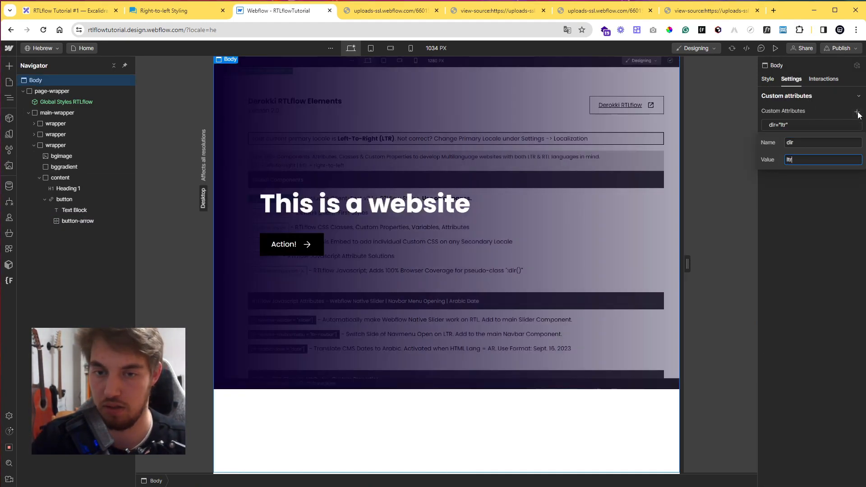
{"action": "key", "text": "Return"}
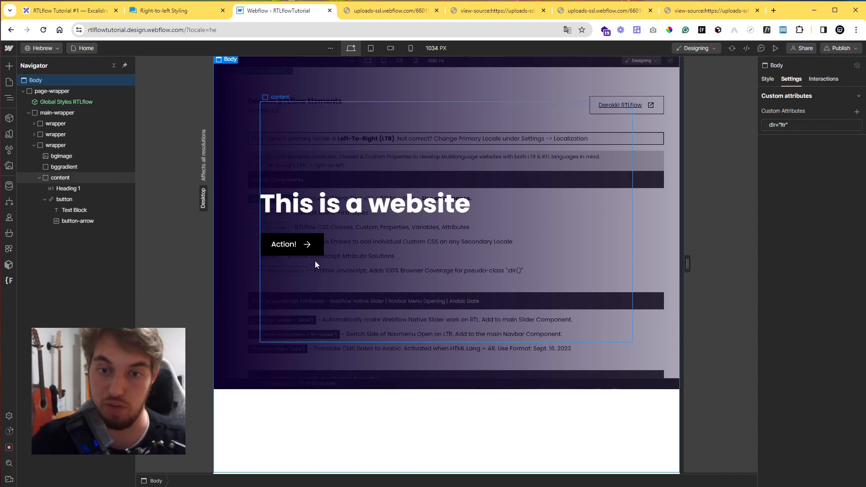
{"action": "left_click", "coordinate": [855, 125]}
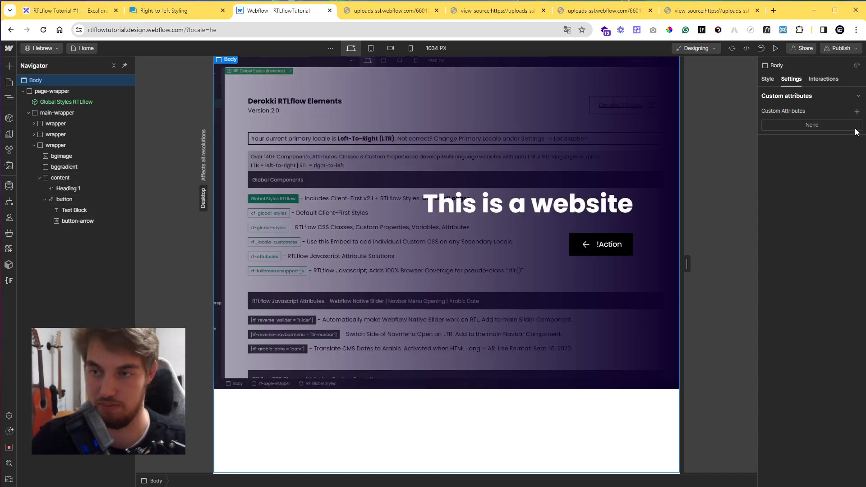
Switch the locale to German and then back to Hebrew.
{"action": "left_click", "coordinate": [47, 47]}
{"action": "left_click", "coordinate": [52, 77]}
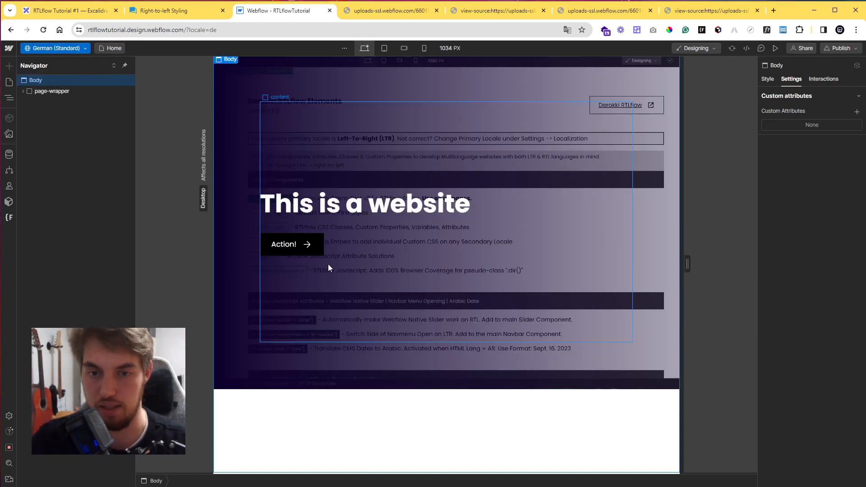
{"action": "left_click", "coordinate": [68, 51]}
{"action": "left_click", "coordinate": [69, 62]}
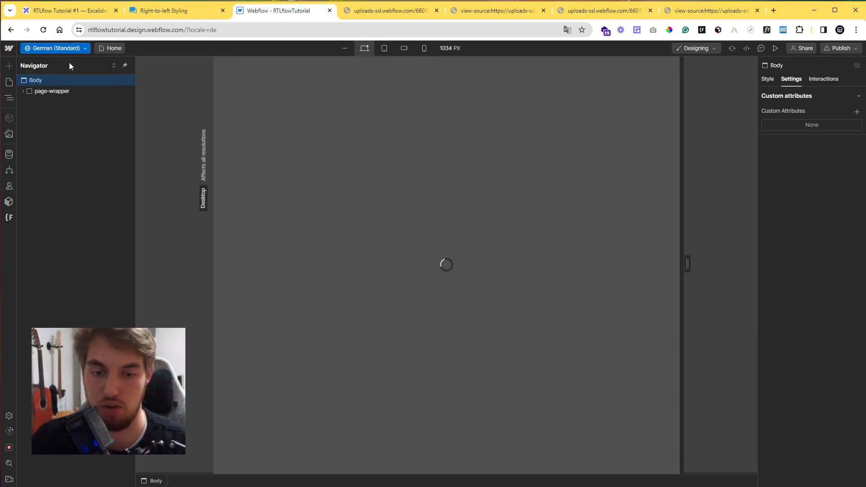
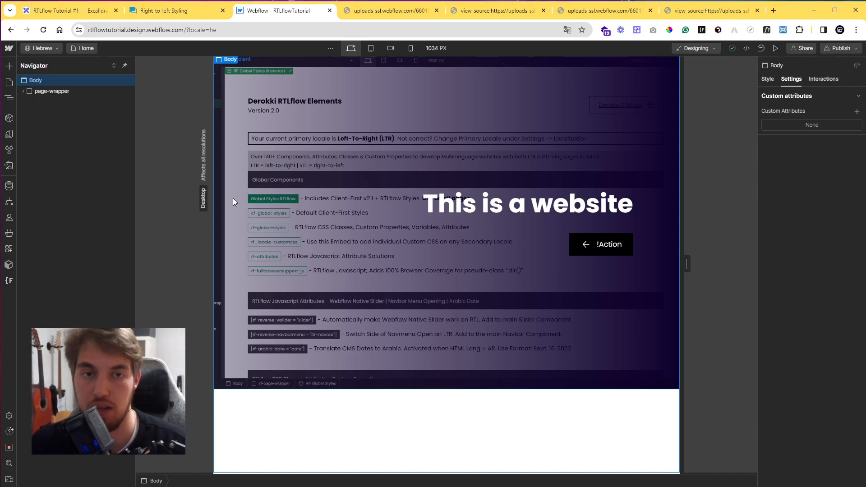
Open the RTLflow Elements page, select its Body, and scroll to the directional icon mirroring reference section.
{"action": "left_click", "coordinate": [9, 82]}
{"action": "left_click", "coordinate": [77, 141]}
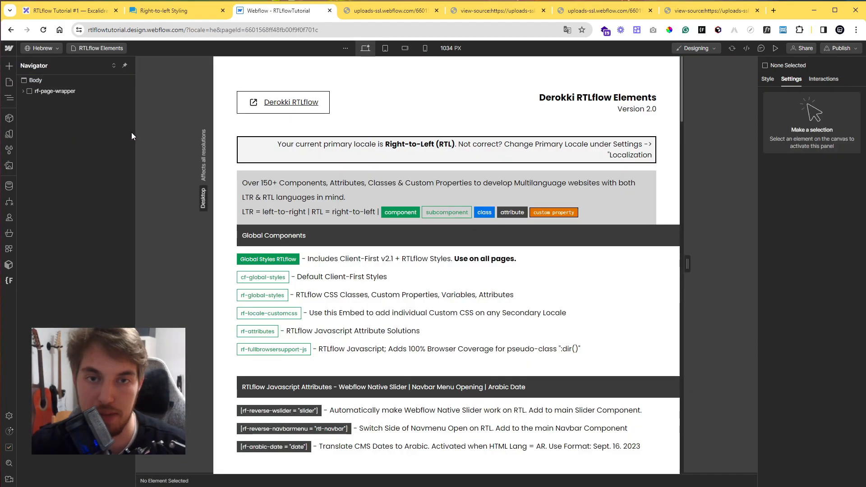
{"action": "left_click", "coordinate": [68, 80]}
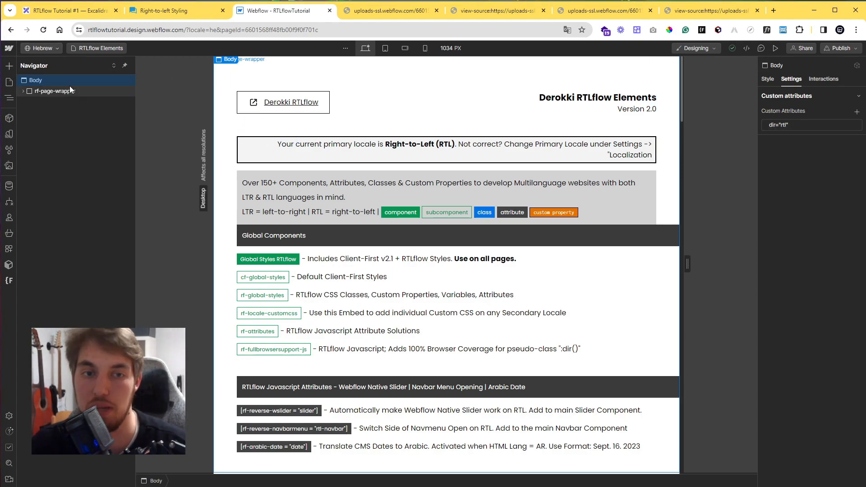
{"action": "left_click", "coordinate": [9, 417]}
{"action": "left_click", "coordinate": [9, 418]}
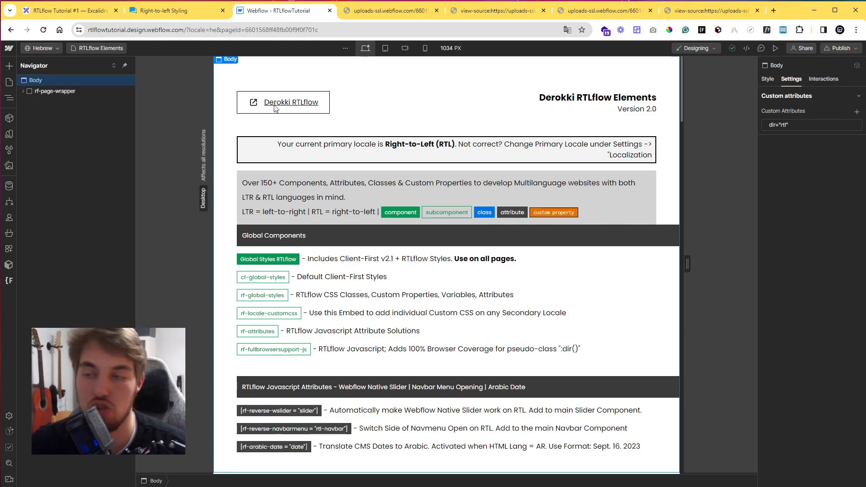
{"action": "scroll", "coordinate": [441, 287], "scroll_direction": "down", "scroll_amount": 20}
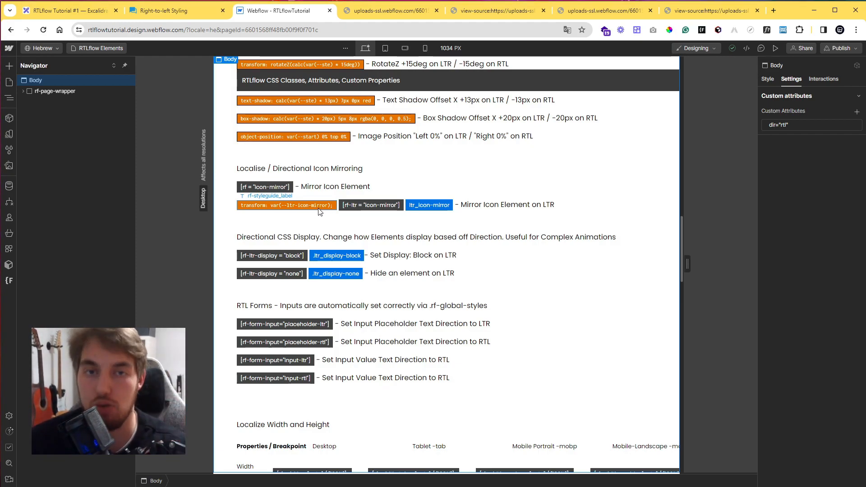
Return to the Home page and open the code editor of the rf-global-styles embed inside Global Styles RTLflow.
{"action": "left_click", "coordinate": [11, 84]}
{"action": "left_click", "coordinate": [67, 115]}
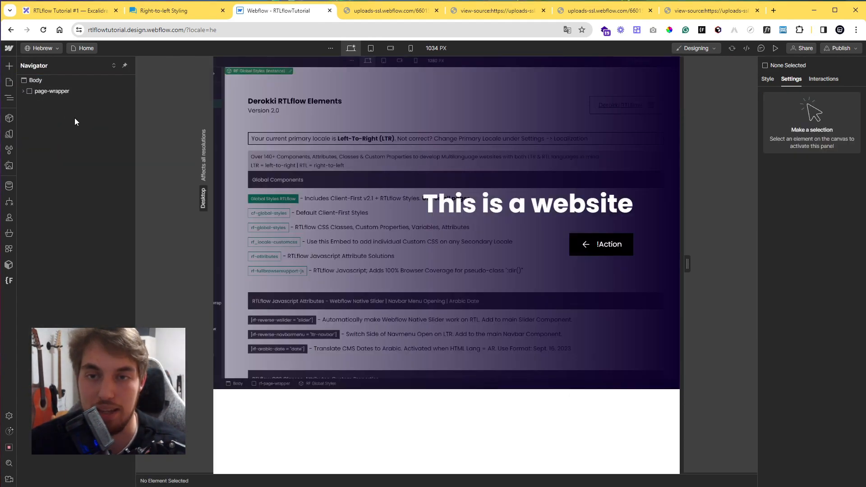
{"action": "left_click", "coordinate": [228, 145]}
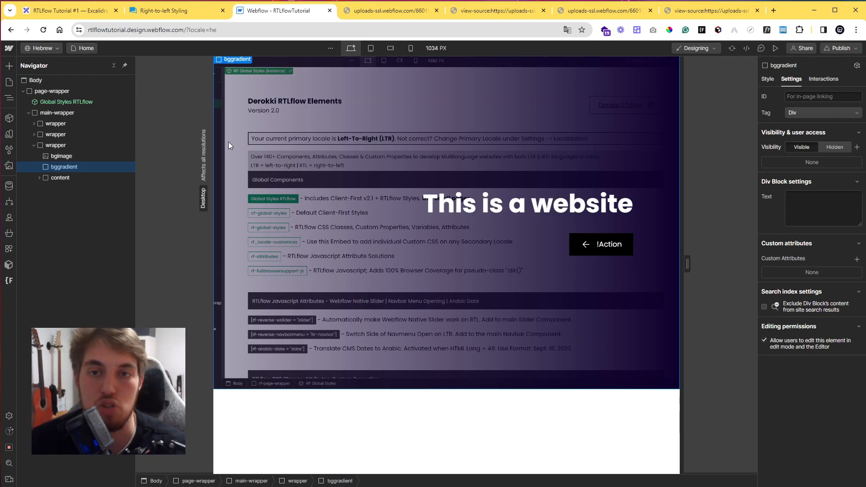
{"action": "double_click", "coordinate": [84, 101]}
{"action": "left_click", "coordinate": [83, 103]}
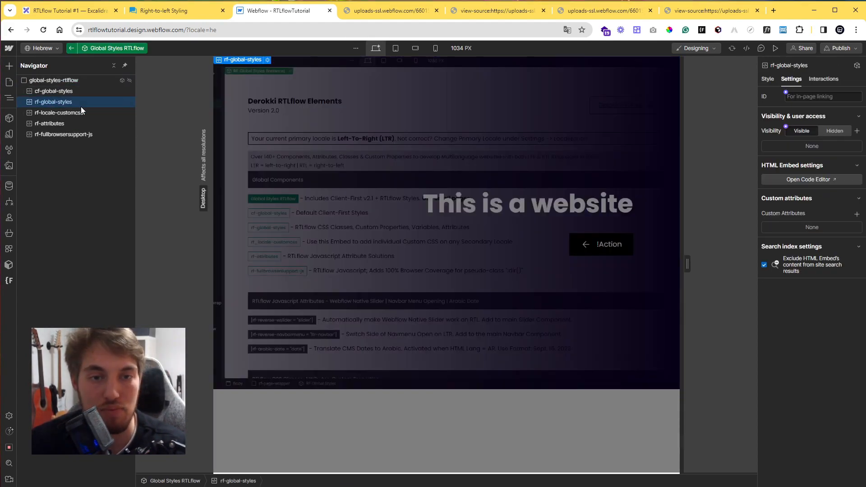
{"action": "left_click", "coordinate": [266, 60]}
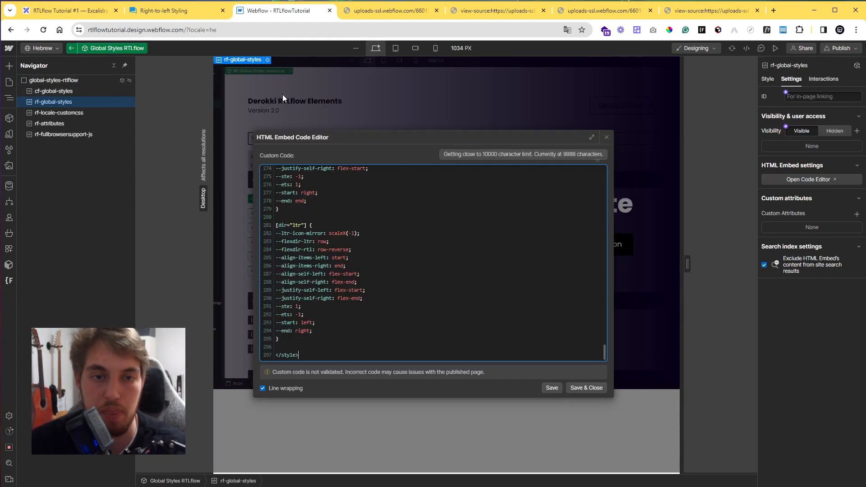
Examine the icon-mirror and ltr-icon-mirror CSS rules in the rf-global-styles code, then close the editor.
{"action": "scroll", "coordinate": [375, 298], "scroll_direction": "up", "scroll_amount": 5}
{"action": "scroll", "coordinate": [374, 298], "scroll_direction": "down", "scroll_amount": 2}
{"action": "scroll", "coordinate": [361, 296], "scroll_direction": "down", "scroll_amount": 1}
{"action": "scroll", "coordinate": [348, 293], "scroll_direction": "up", "scroll_amount": 1}
{"action": "left_click_drag", "start_coordinate": [277, 210], "coordinate": [358, 217]}
{"action": "left_click", "coordinate": [360, 218]}
{"action": "scroll", "coordinate": [361, 260], "scroll_direction": "up", "scroll_amount": 3}
{"action": "left_click_drag", "start_coordinate": [280, 201], "coordinate": [360, 208]}
{"action": "left_click", "coordinate": [360, 209]}
{"action": "scroll", "coordinate": [392, 296], "scroll_direction": "up", "scroll_amount": 15}
{"action": "scroll", "coordinate": [408, 323], "scroll_direction": "up", "scroll_amount": 12}
{"action": "scroll", "coordinate": [409, 313], "scroll_direction": "down", "scroll_amount": 1}
{"action": "left_click_drag", "start_coordinate": [279, 258], "coordinate": [273, 211]}
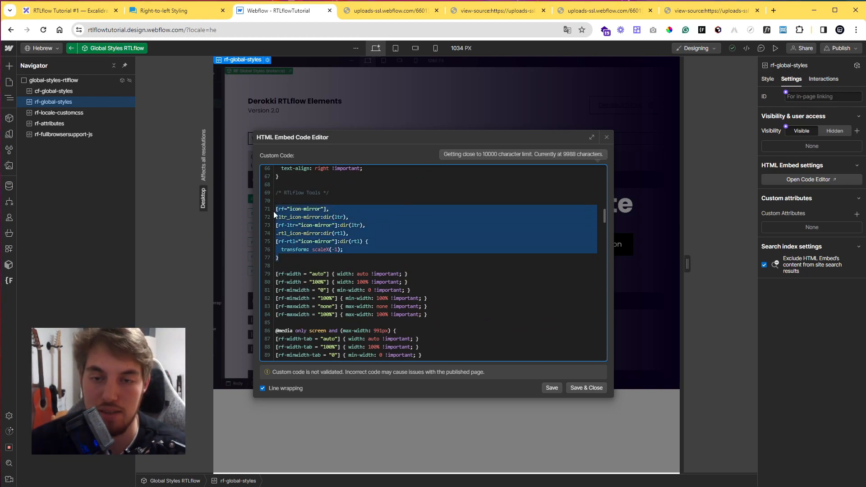
{"action": "left_click", "coordinate": [276, 209]}
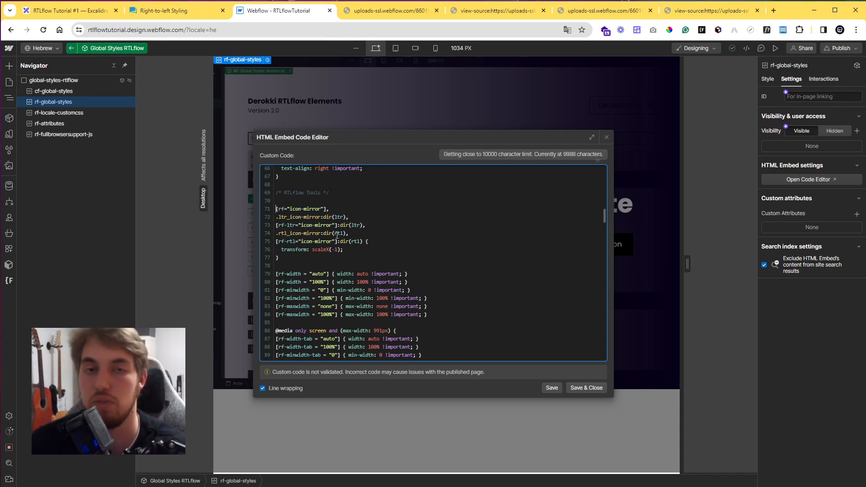
{"action": "left_click", "coordinate": [586, 388]}
Switch to the Excalidraw tab and pan to the Lesson 7 Mirror Elements board.
{"action": "left_click", "coordinate": [85, 11]}
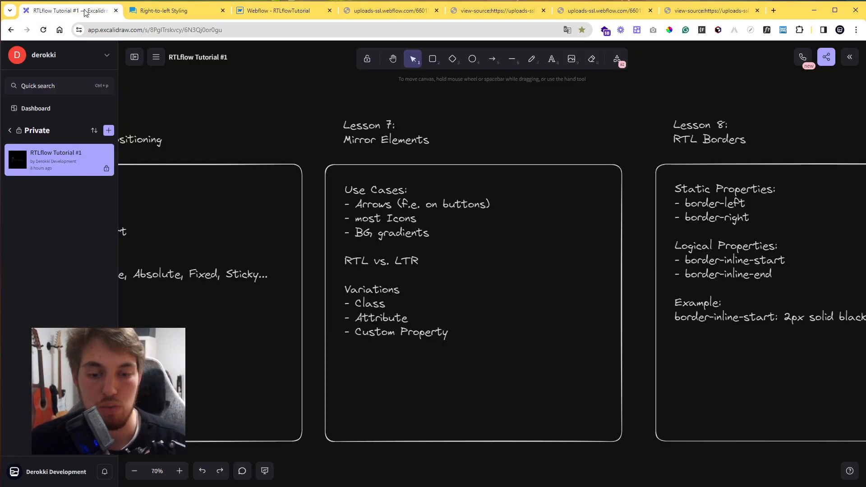
{"action": "left_click_drag", "start_coordinate": [469, 282], "coordinate": [423, 279]}
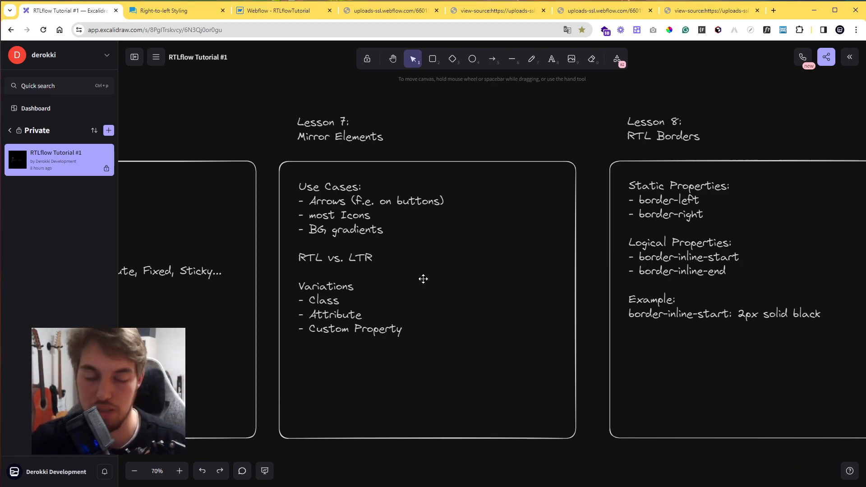
{"action": "scroll", "coordinate": [426, 279], "scroll_direction": "right", "scroll_amount": 4}
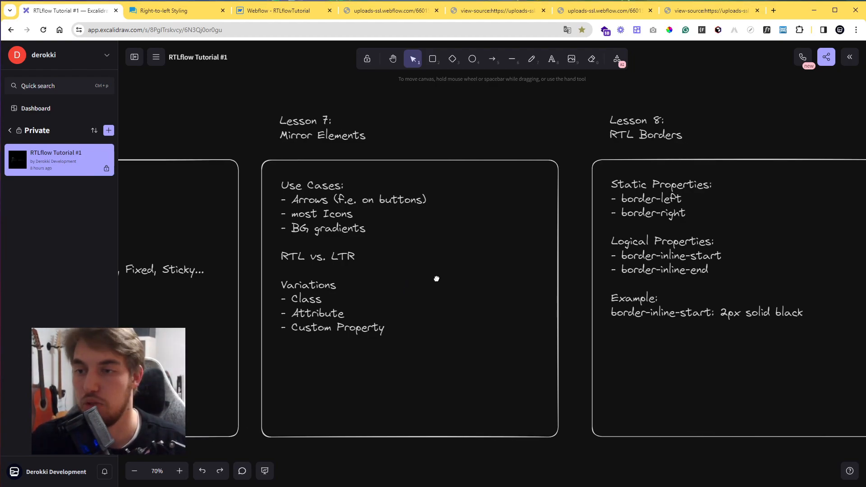